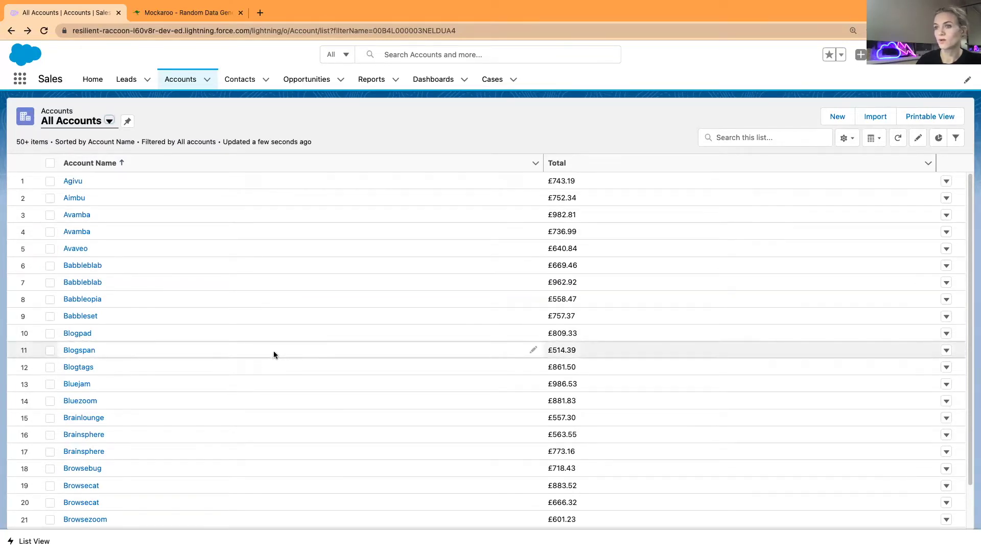
Switch from the Salesforce account list to Mockaroo and reload the page to load its default schema fields.
scroll(273, 351, "down", 2)
scroll(268, 344, "up", 2)
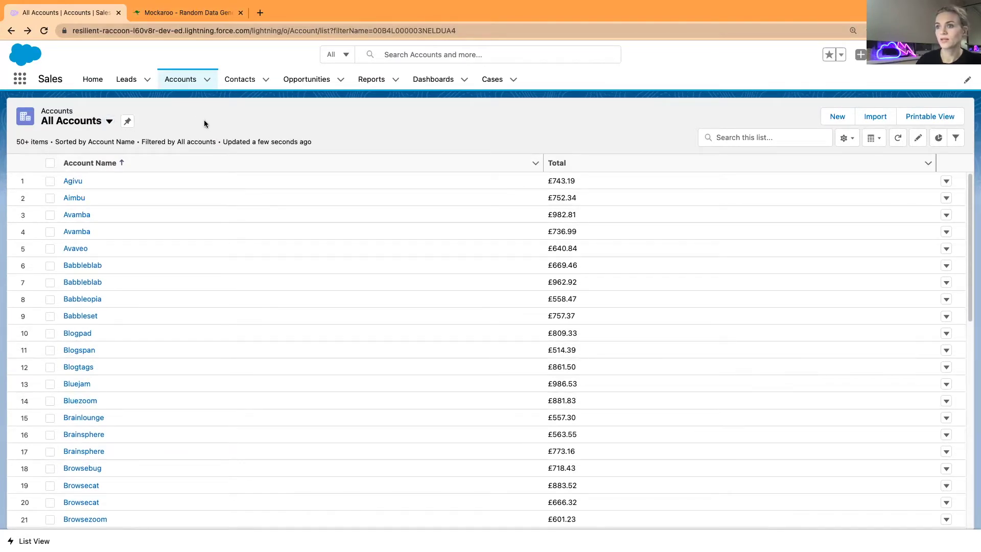
left_click(180, 13)
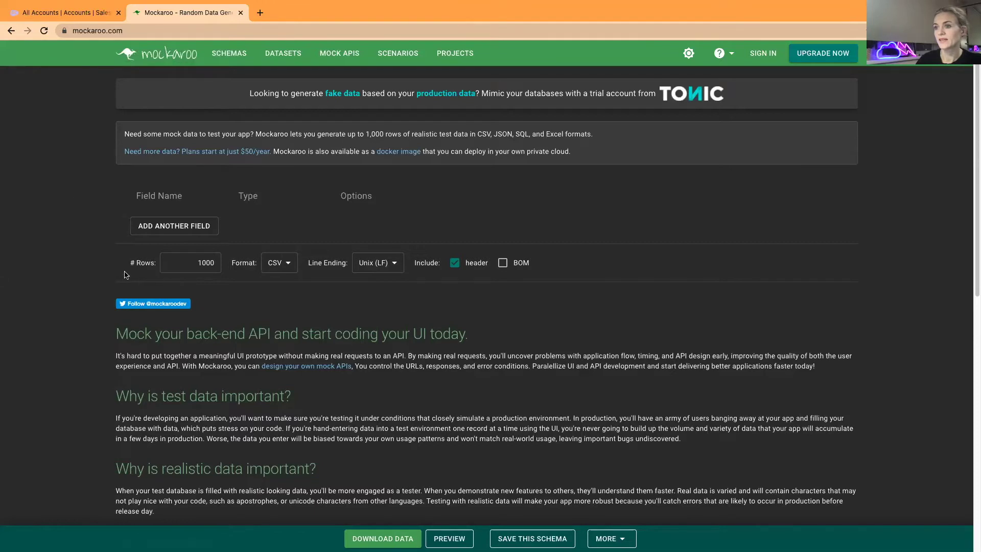
left_click(179, 224)
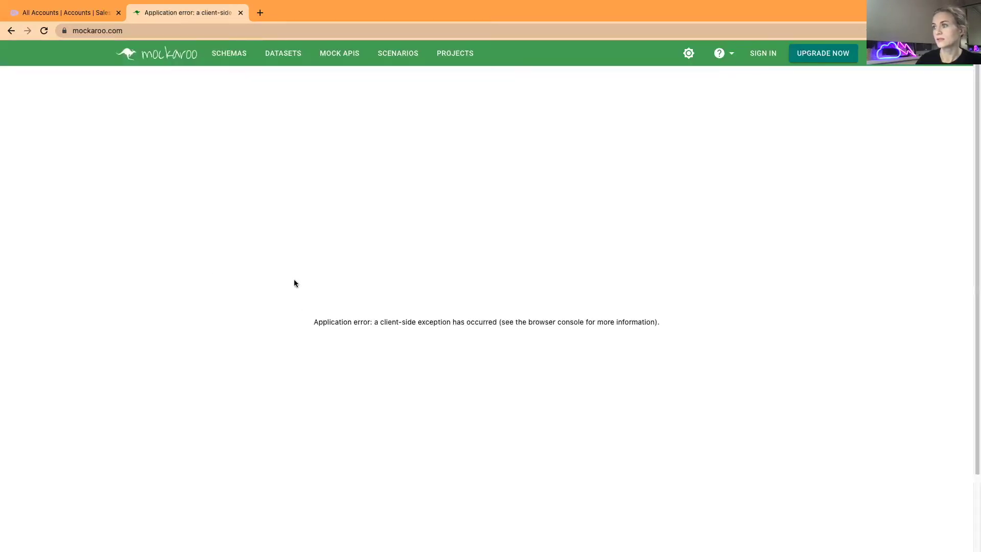
left_click(44, 31)
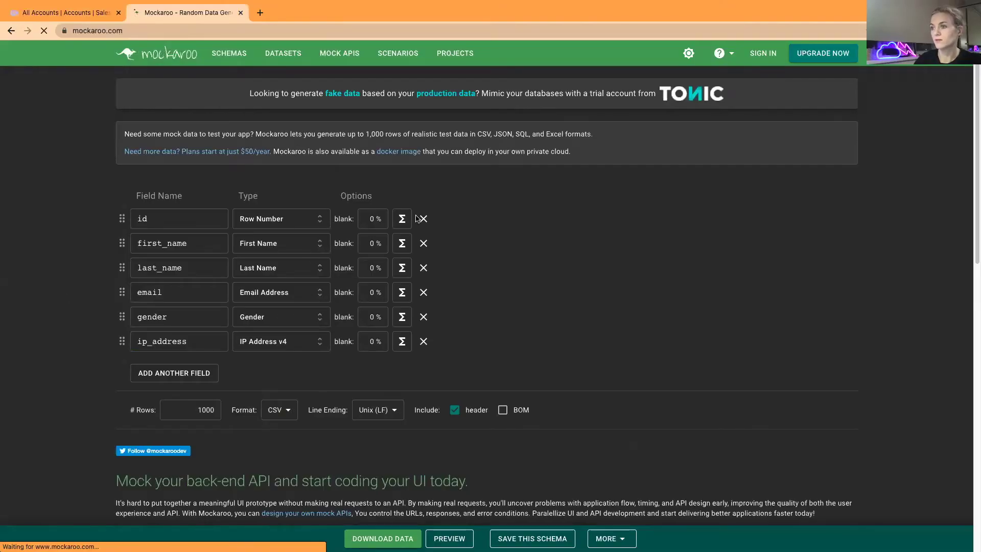
Remove the id, gender and ip_address fields from the schema.
left_click(423, 219)
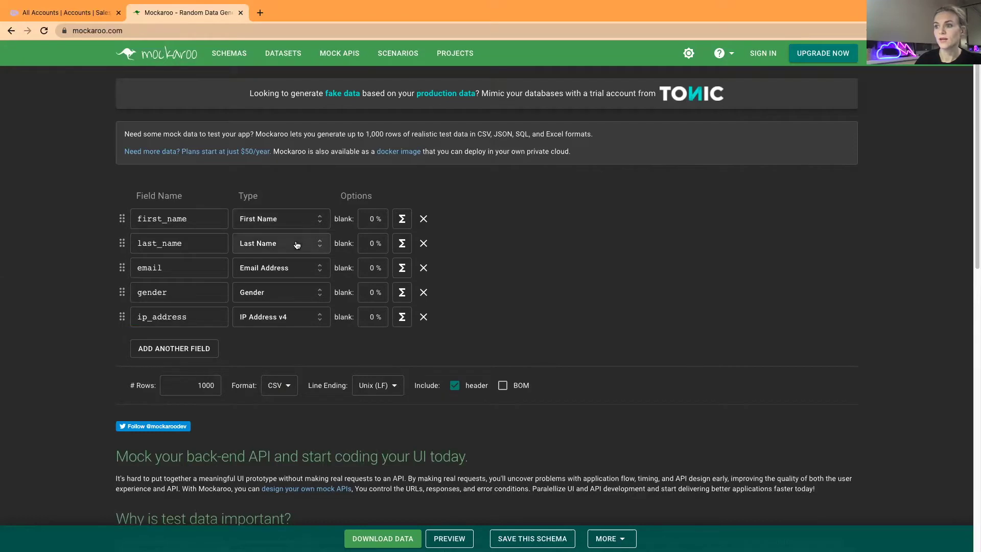
left_click(423, 292)
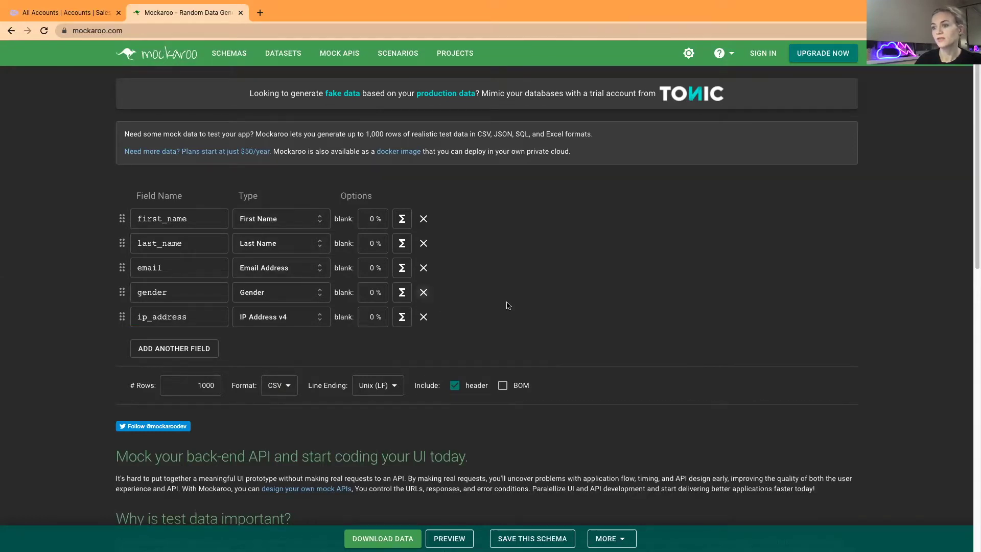
left_click(423, 292)
Switch to Salesforce and open the details of the contact linked to the Agivu account.
left_click(54, 12)
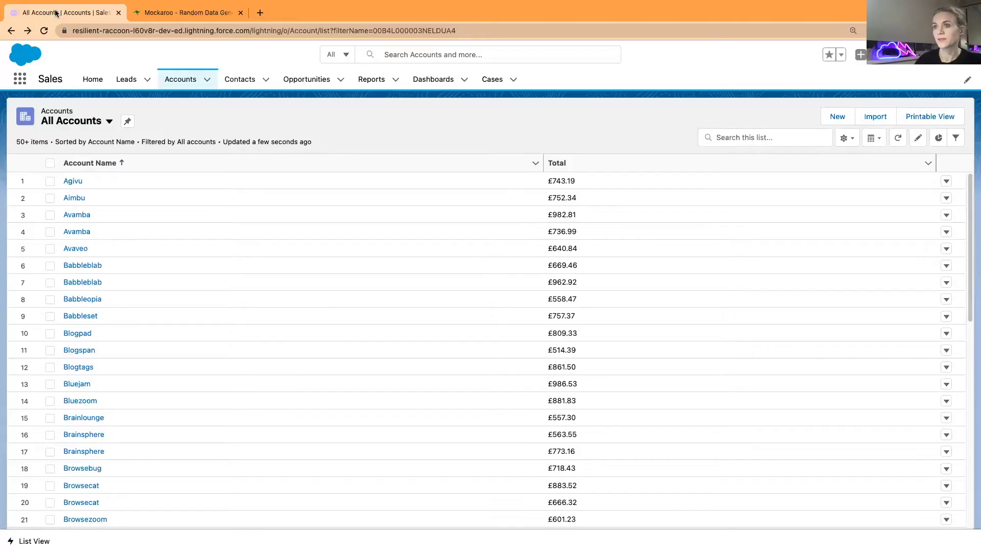
left_click(71, 181)
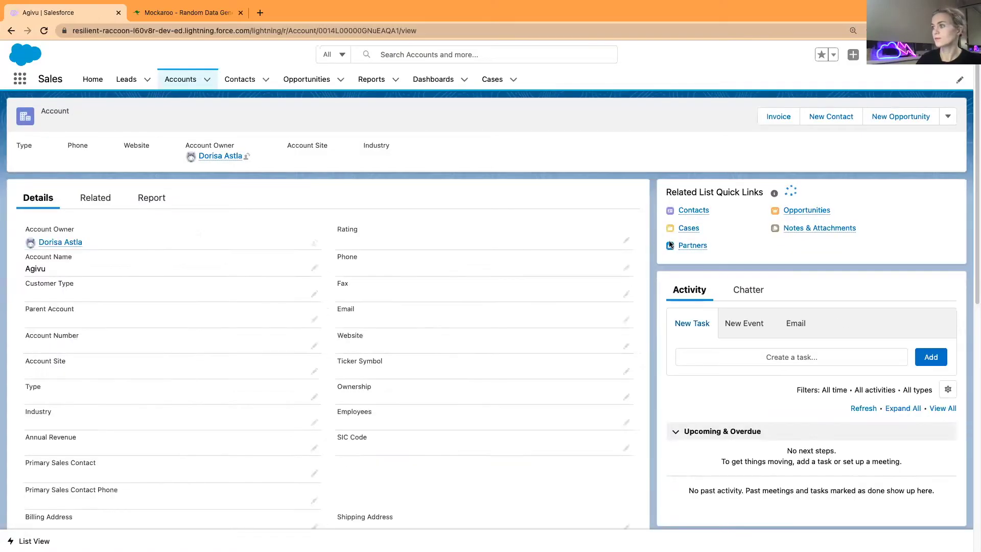
left_click(692, 211)
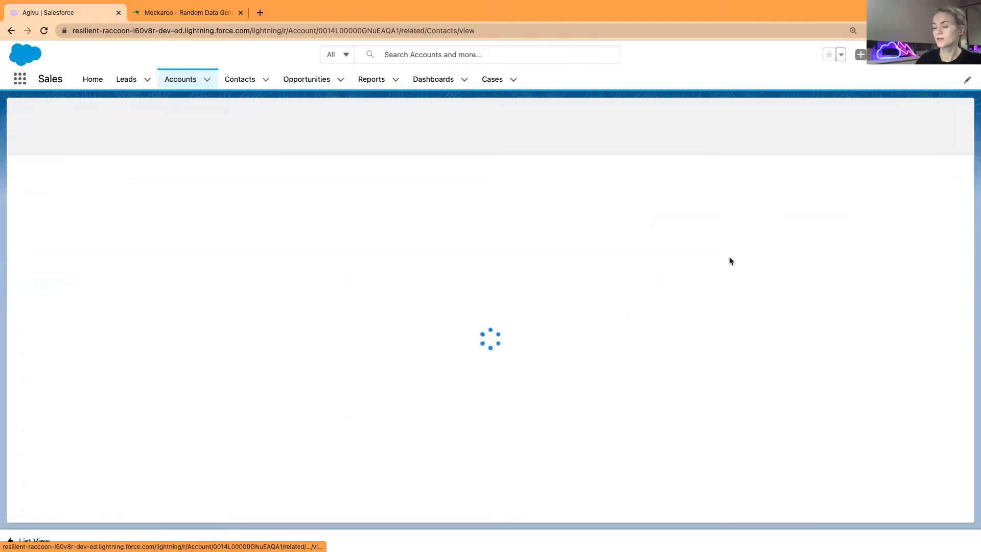
left_click(93, 180)
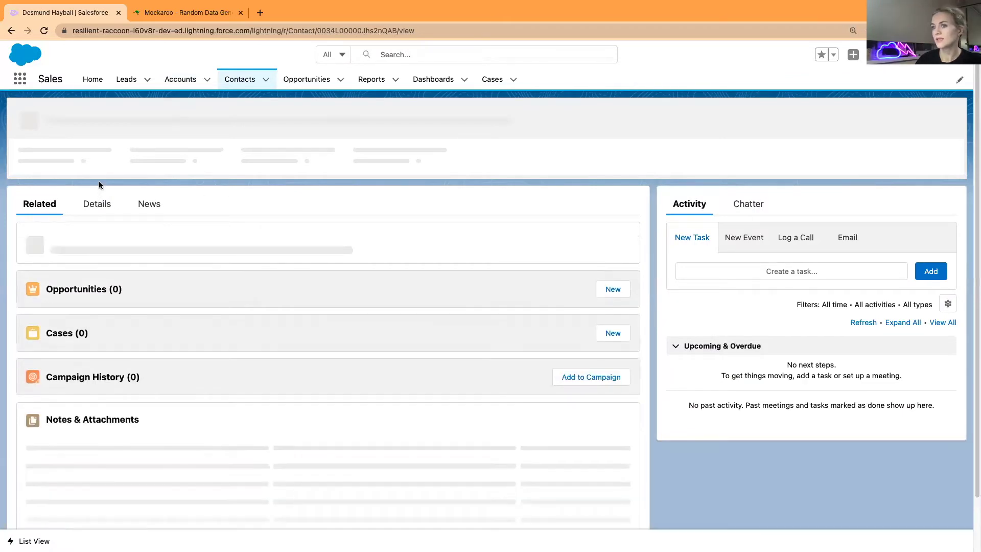
left_click(96, 207)
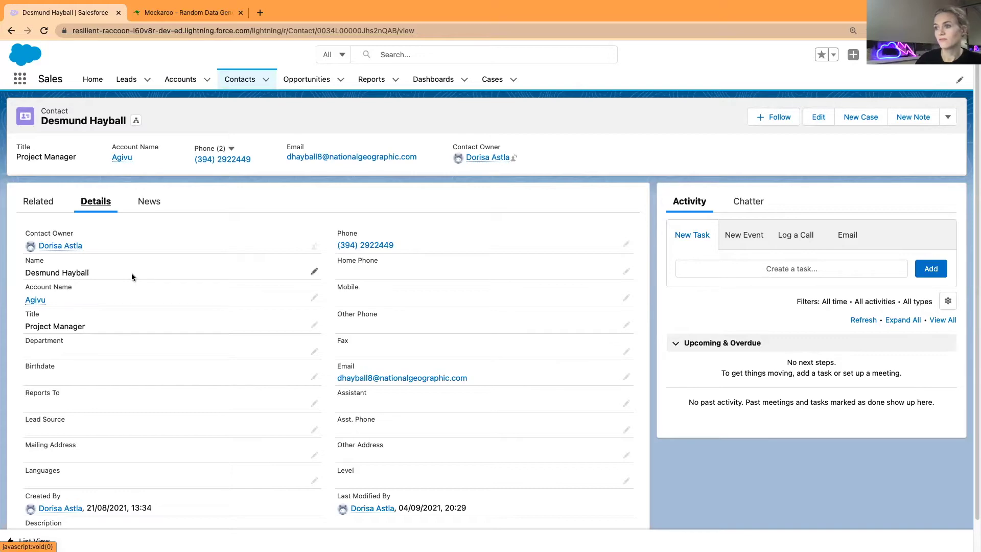
Switch to Mockaroo and add a fourth schema field with the type Phone.
left_click(174, 12)
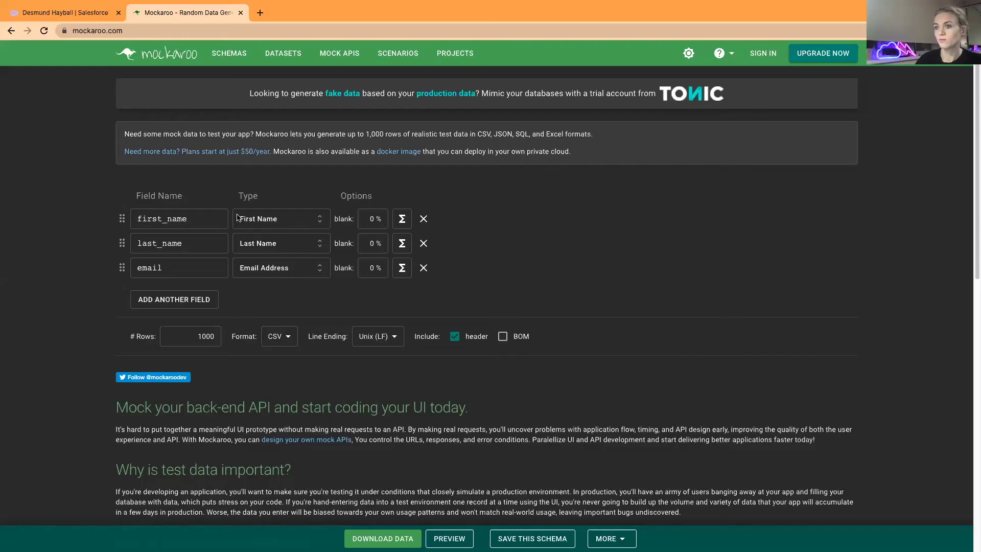
left_click(164, 303)
left_click(301, 295)
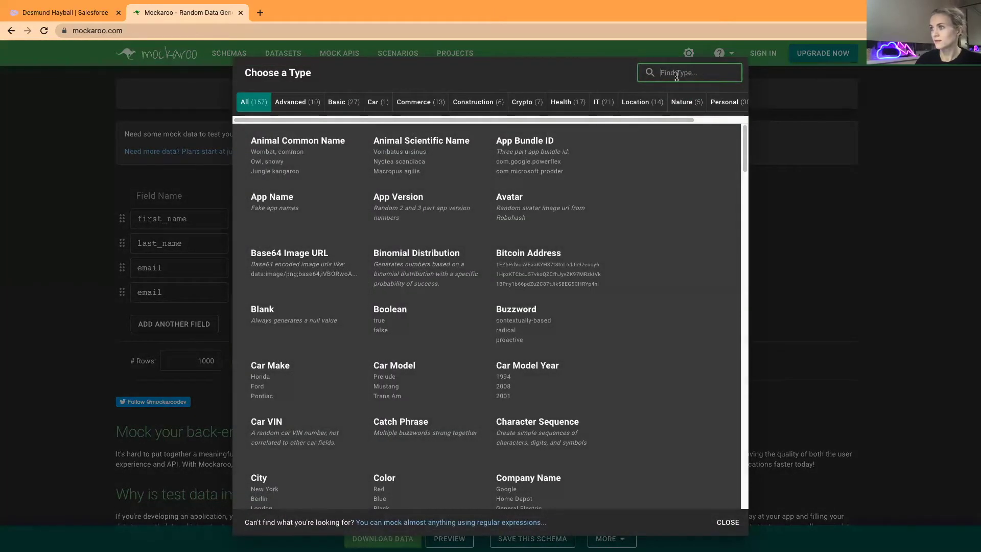
type("phoen")
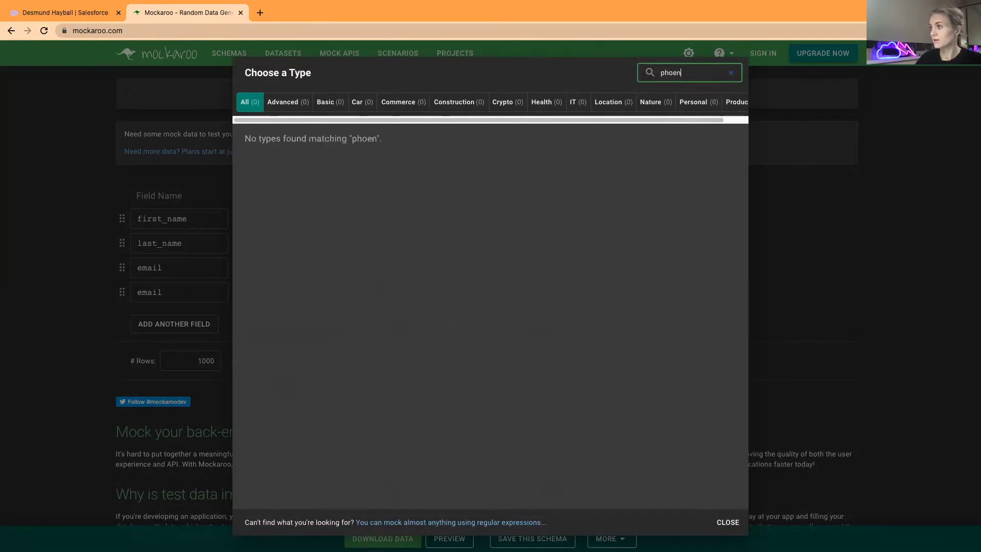
key("BackSpace")
key("BackSpace")
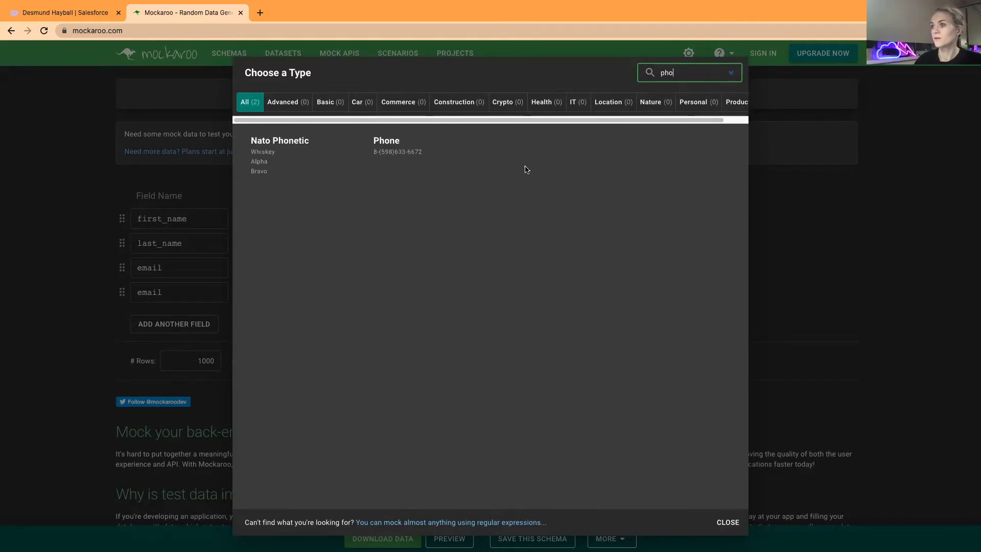
left_click(396, 156)
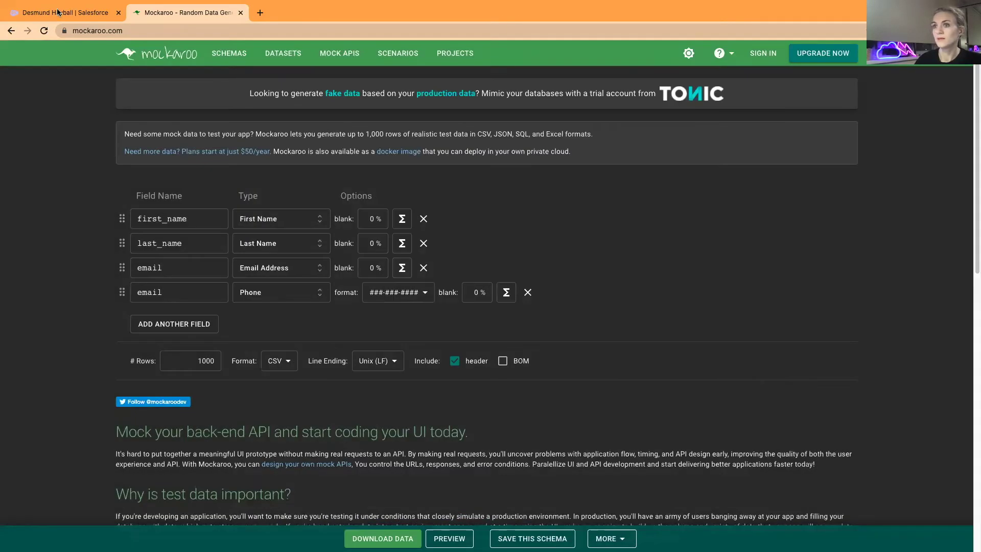
Check the contact's phone format in Salesforce and set the Mockaroo phone field's format to (###) ###-####.
left_click(58, 12)
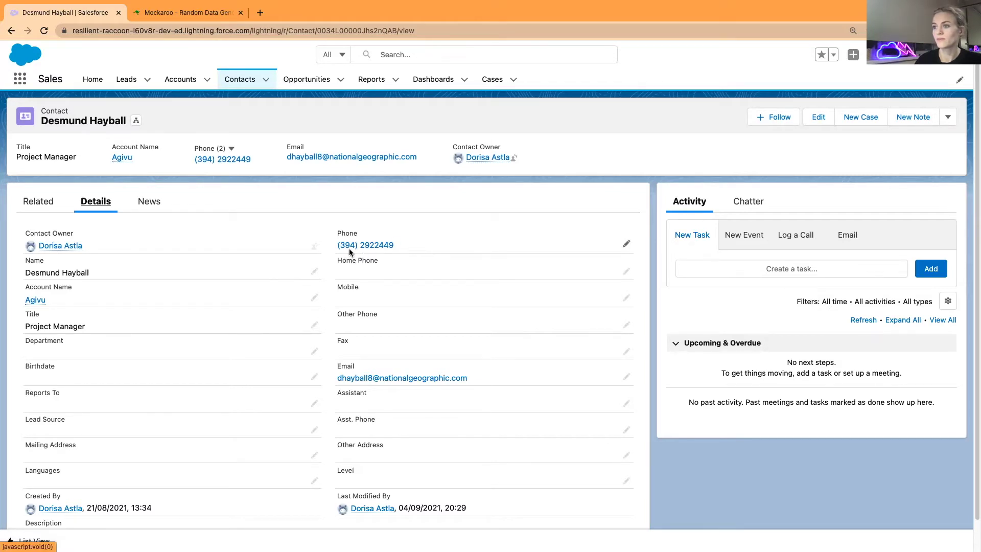
left_click(169, 12)
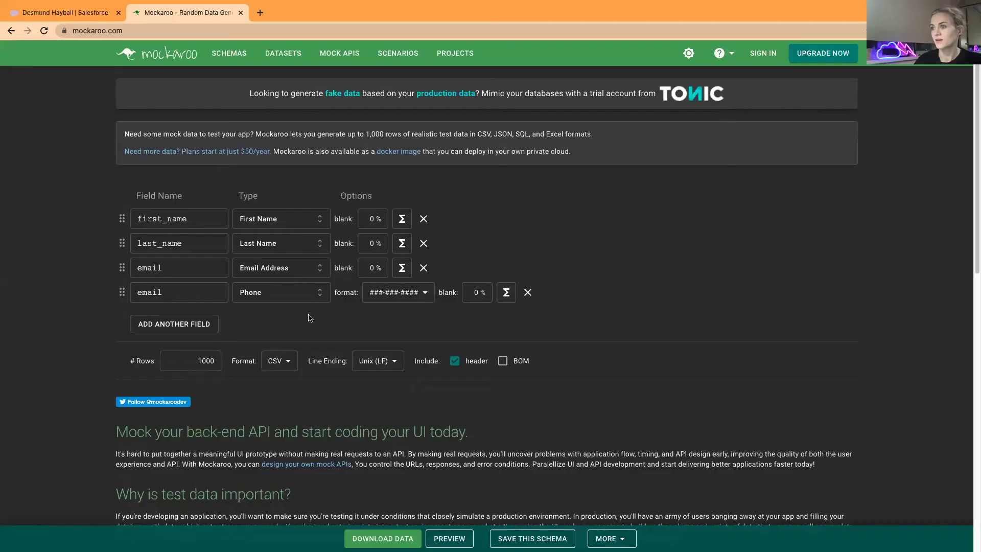
left_click(412, 294)
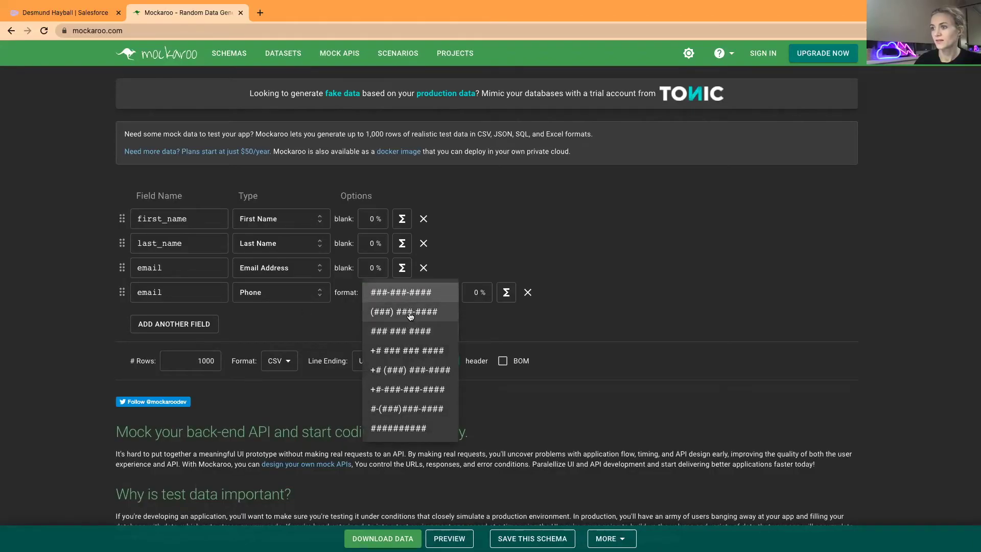
left_click(406, 312)
left_click(57, 9)
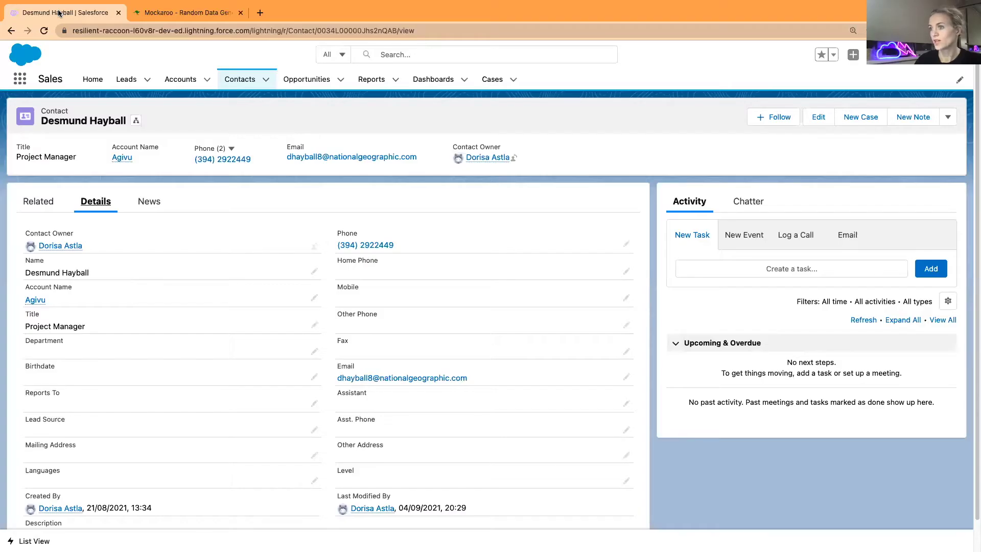
left_click(198, 12)
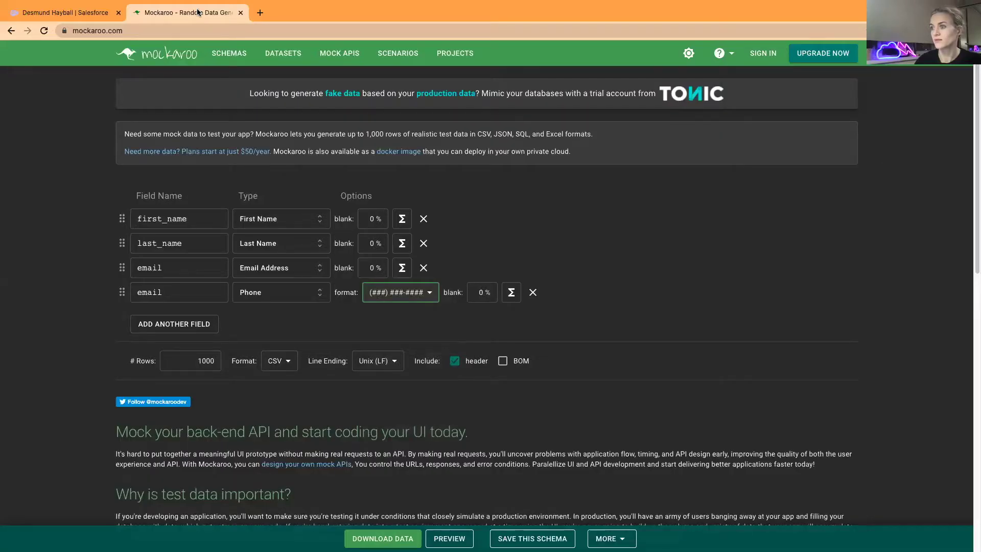
left_click(410, 292)
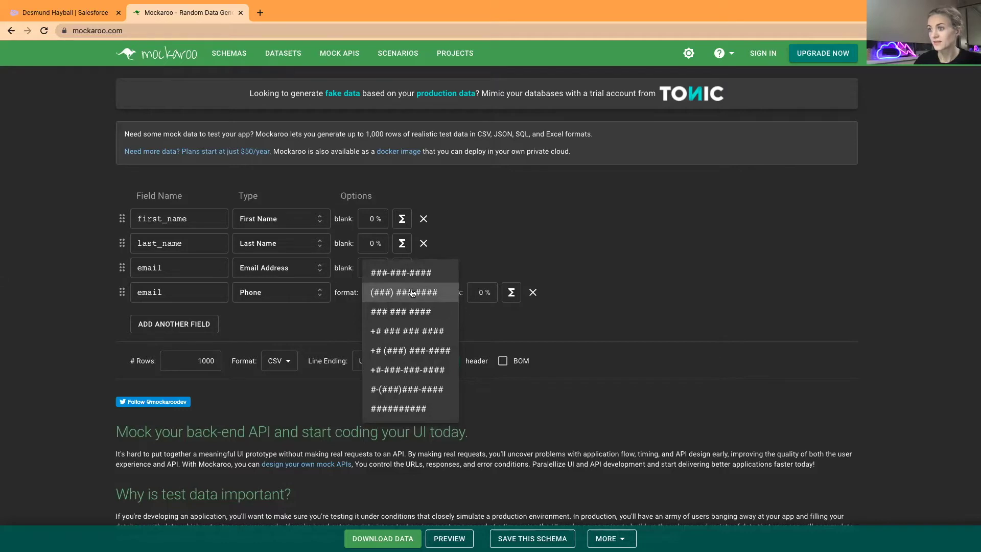
left_click(411, 292)
left_click(491, 326)
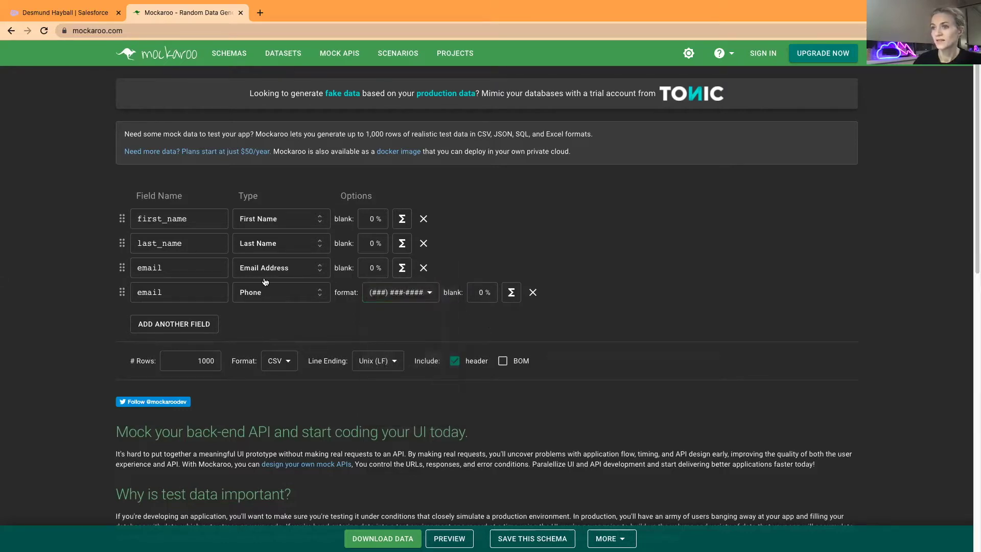
Add a fifth field to the schema and rename the fourth field to Phone.
left_click(174, 324)
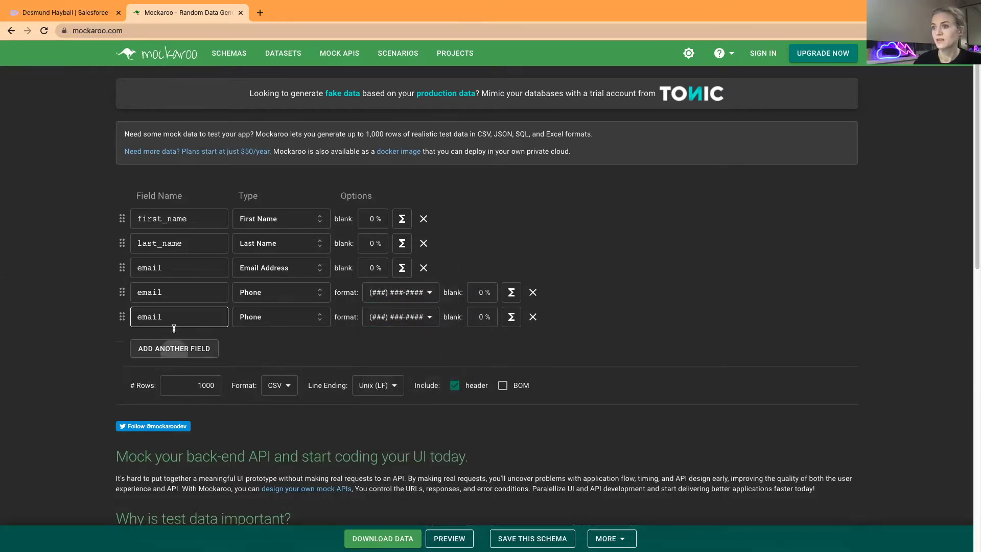
left_click(180, 292)
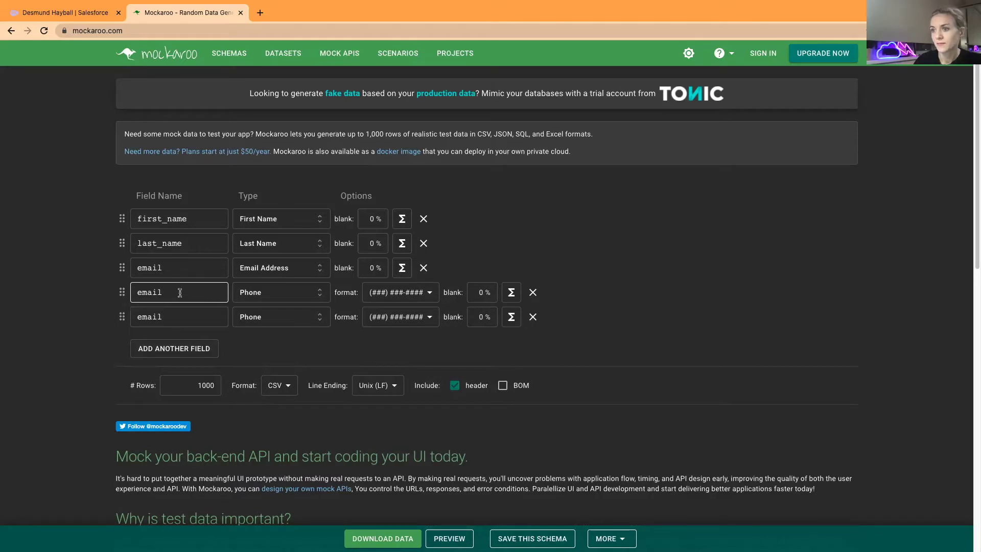
left_click_drag(176, 292, 114, 291)
type("Phone")
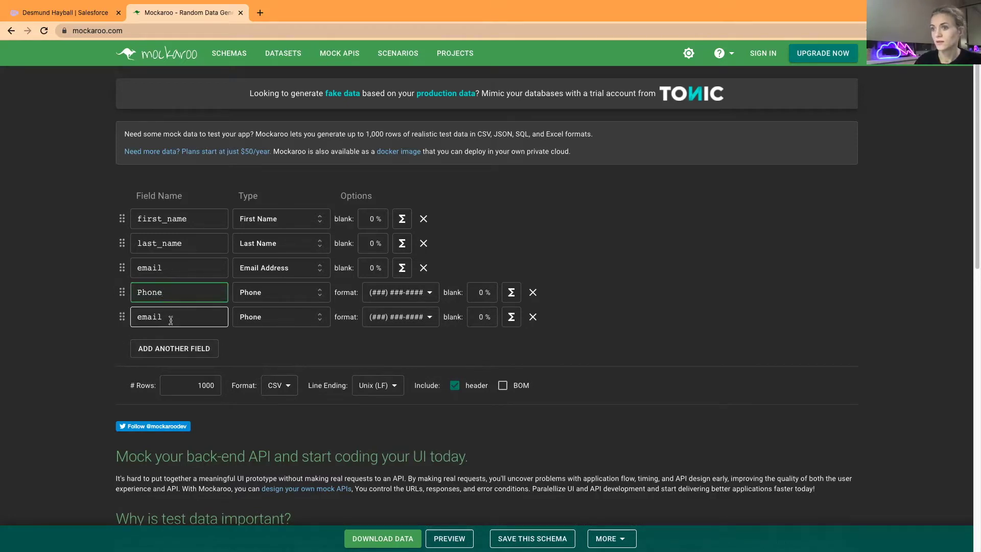
Set the fifth field's type to Job Title and name it "job title".
left_click(280, 318)
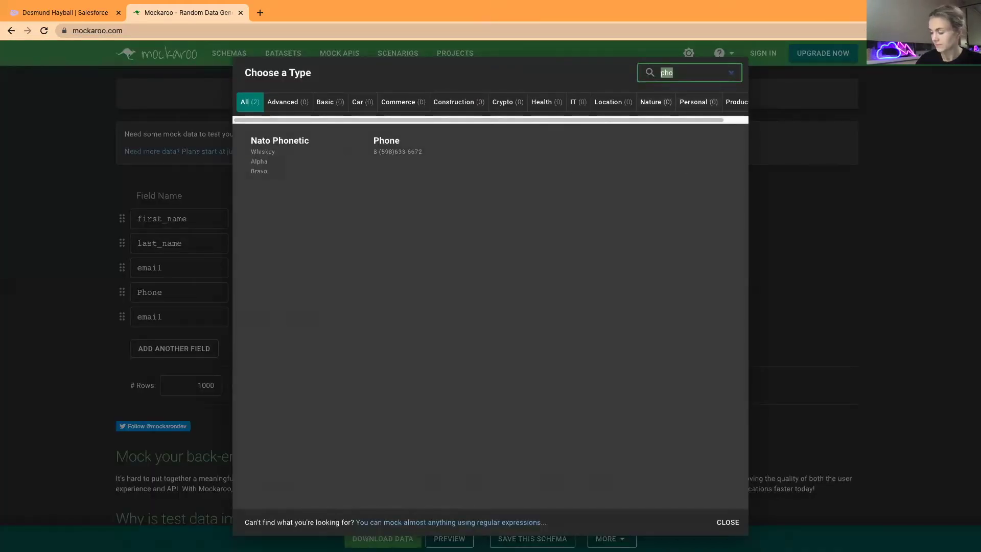
type("titl")
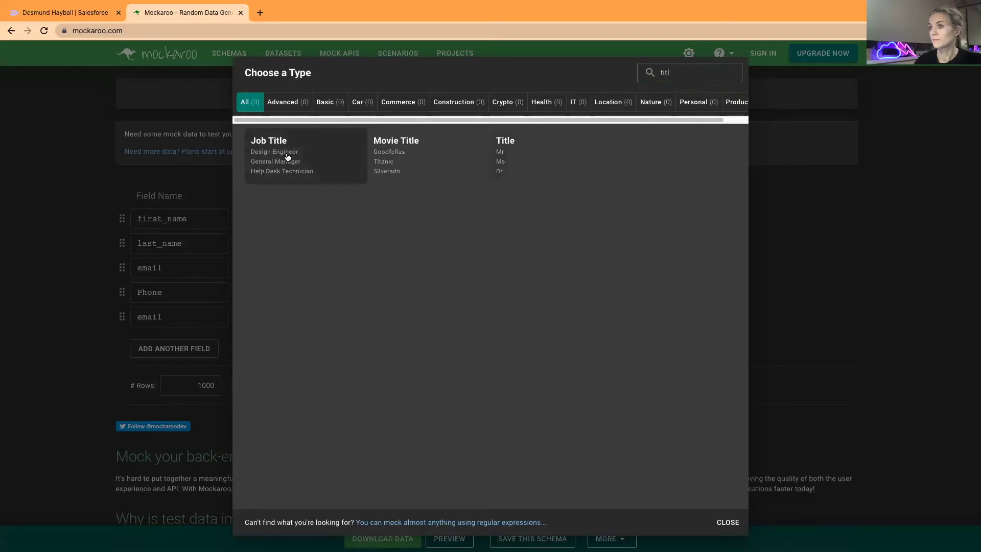
left_click(285, 156)
left_click(186, 316)
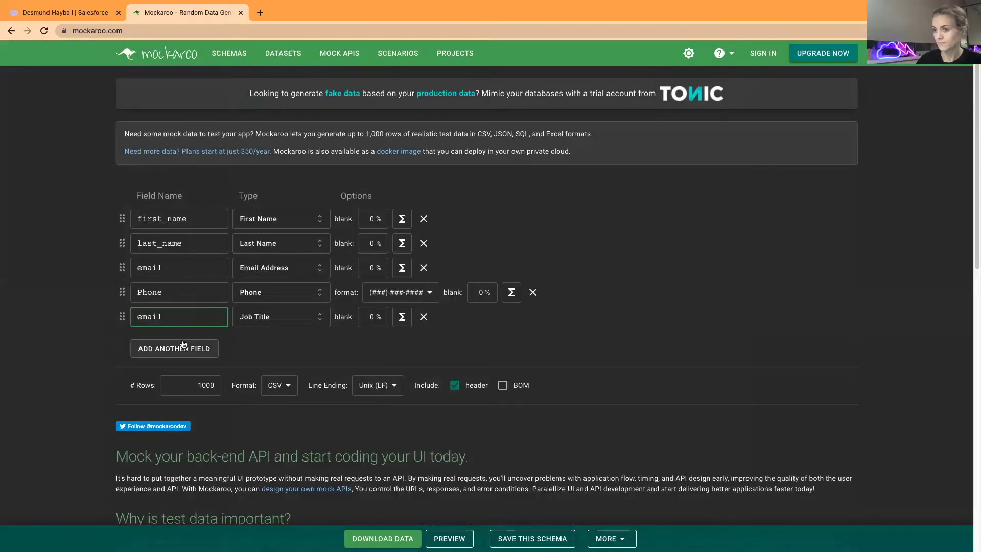
left_click_drag(186, 316, 123, 312)
type("jo")
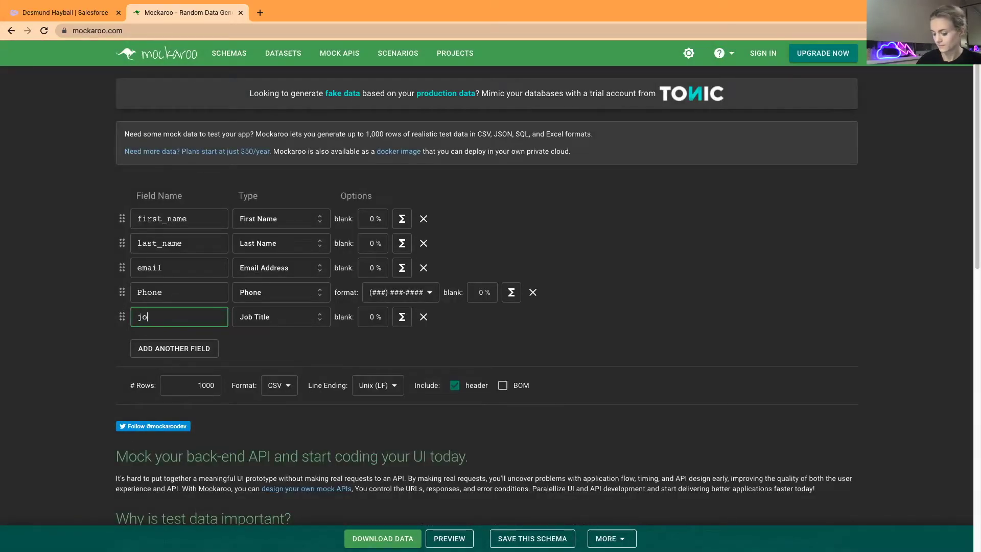
type("b title")
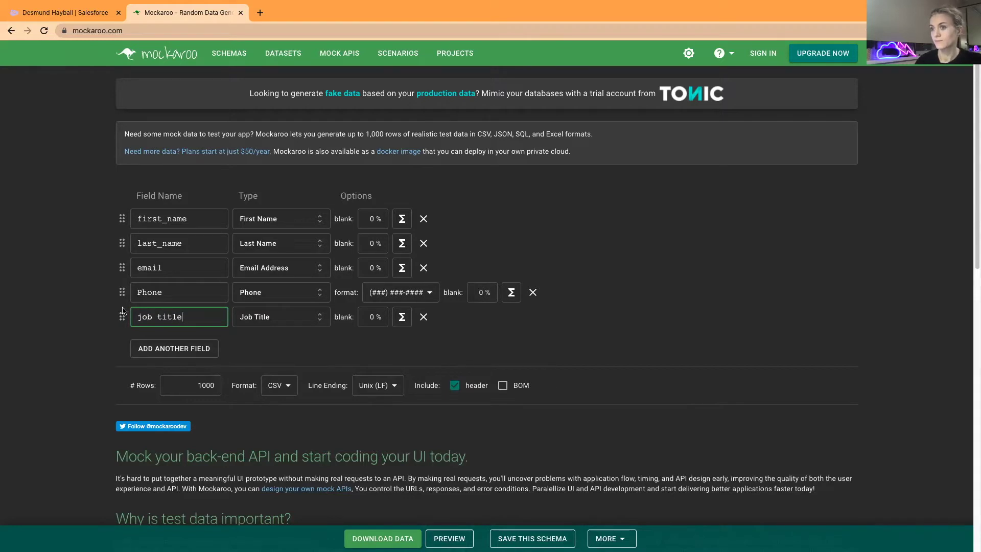
left_click(73, 341)
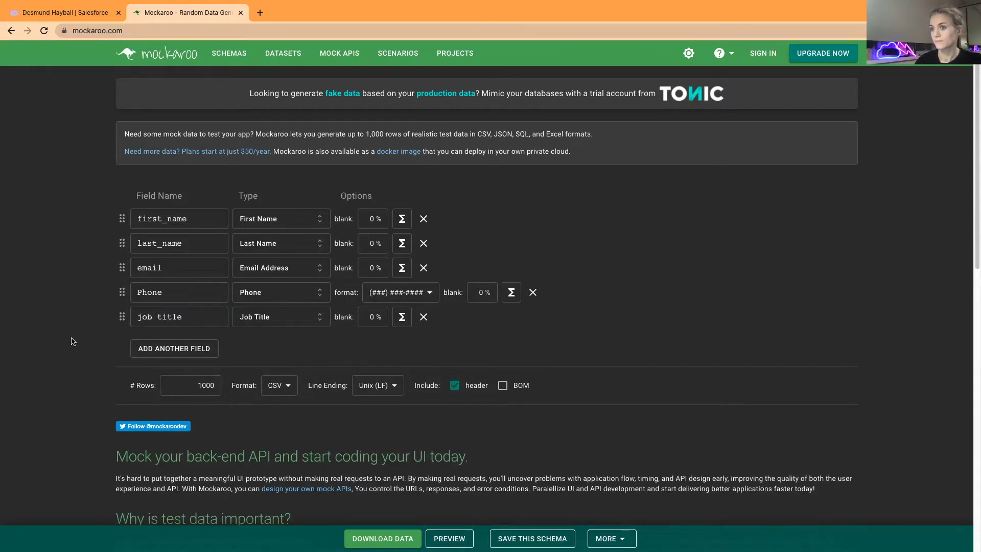
Review the contact's detail fields in Salesforce against the schema and return to Mockaroo.
left_click(66, 11)
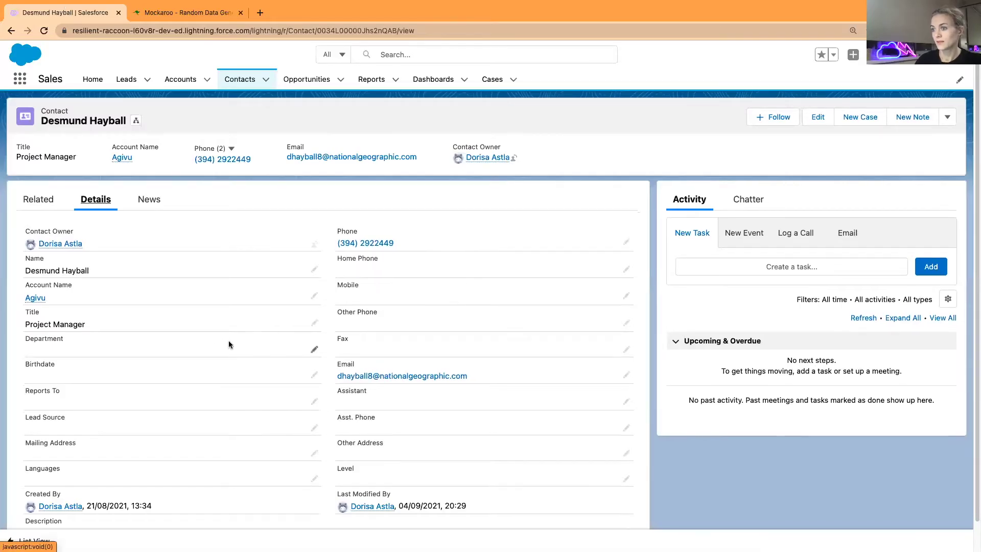
scroll(357, 378, "down", 2)
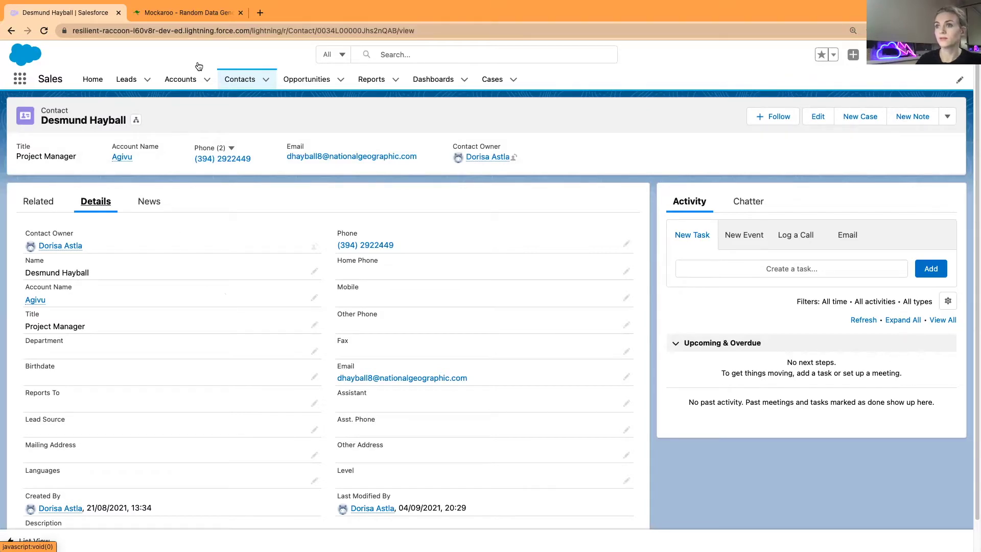
left_click(187, 14)
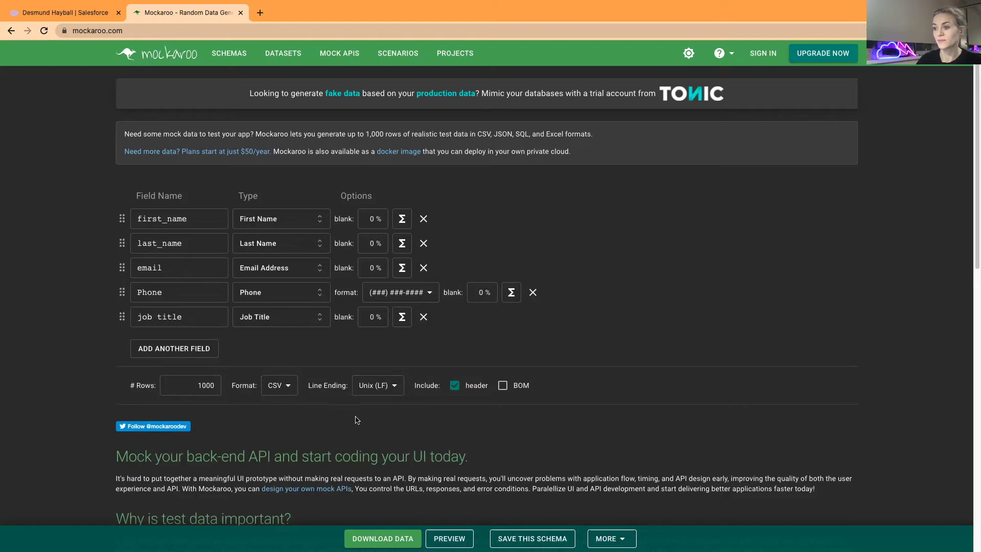
left_click(399, 392)
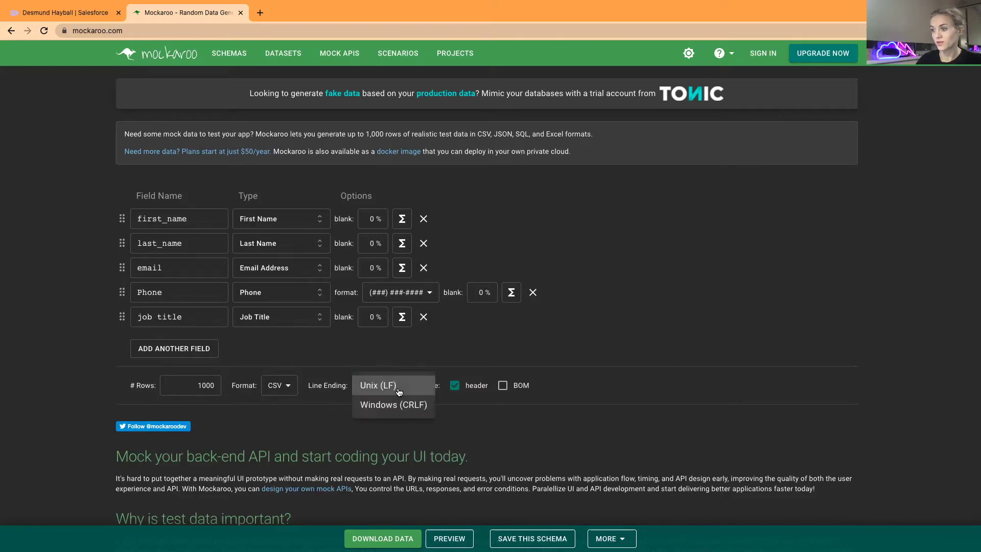
left_click(409, 355)
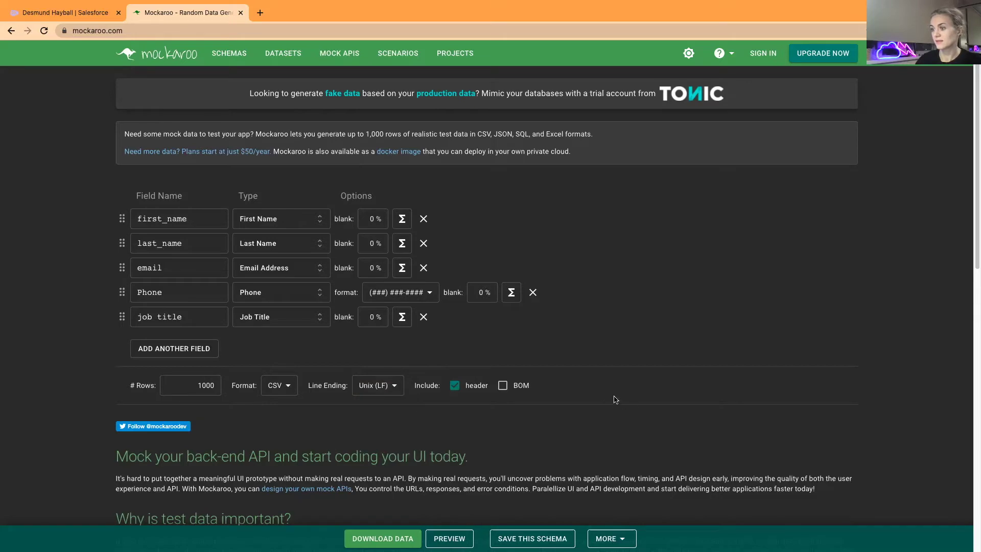
scroll(615, 400, "down", 5)
scroll(615, 399, "up", 4)
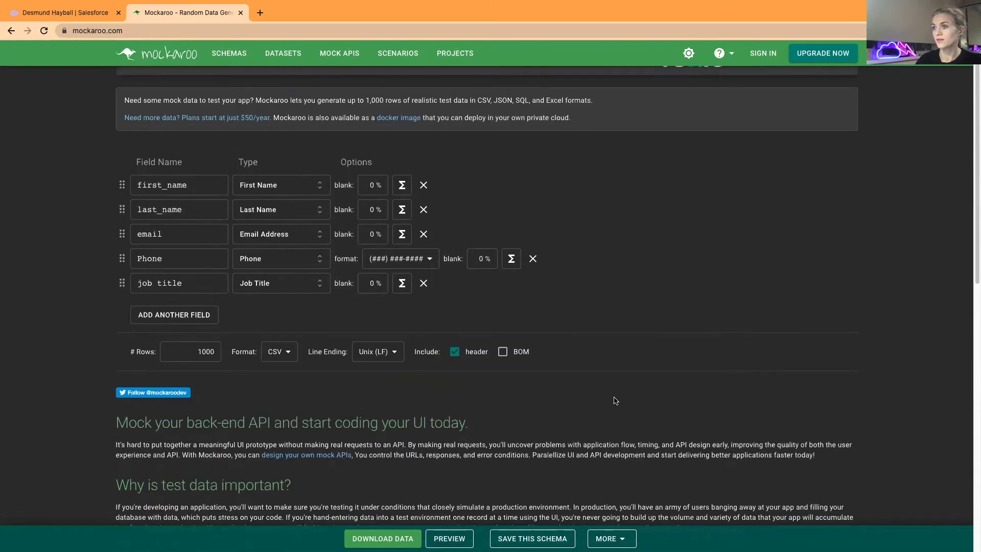
scroll(616, 400, "up", 1)
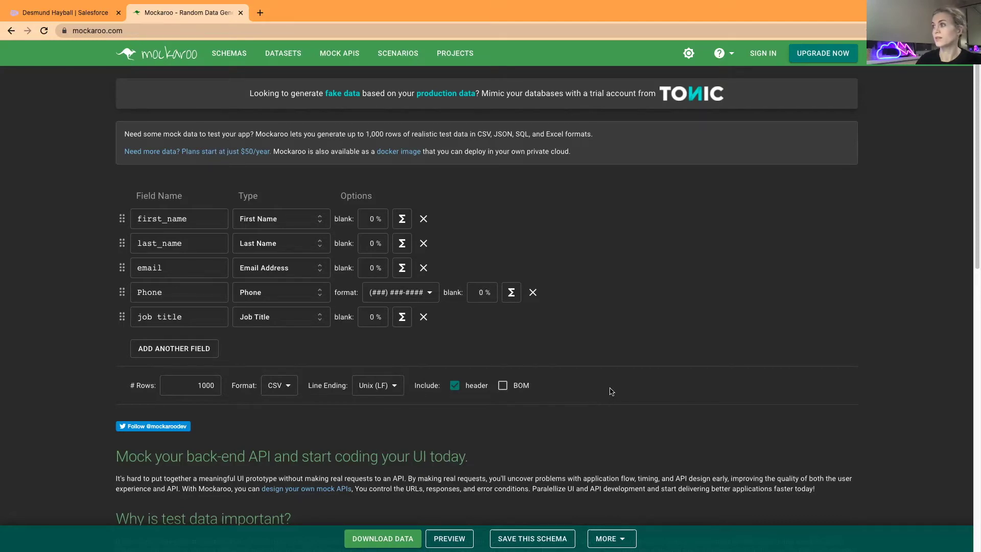
scroll(608, 382, "down", 3)
scroll(607, 379, "up", 3)
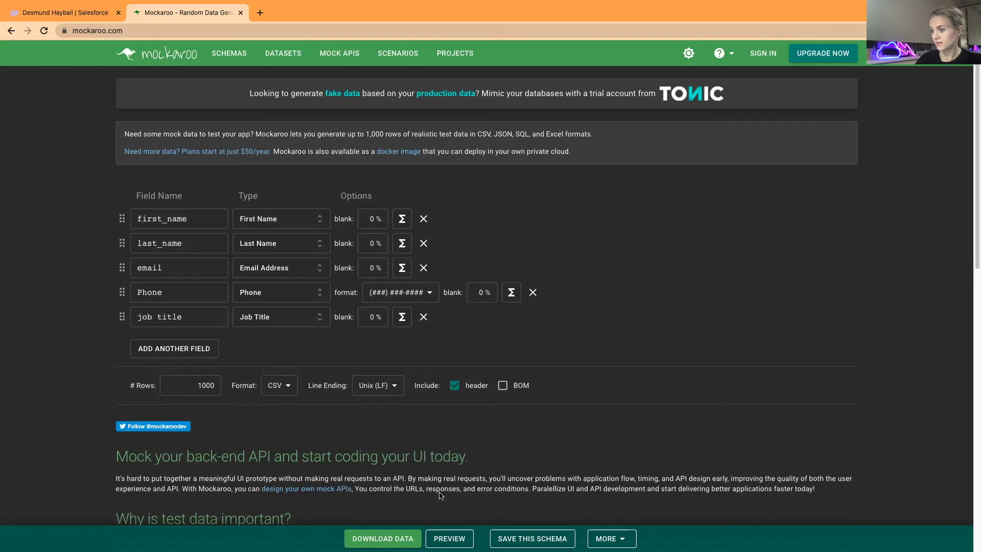
Preview the generated mock contact data, look through the rows and download the 1000-row data set as CSV.
left_click(449, 538)
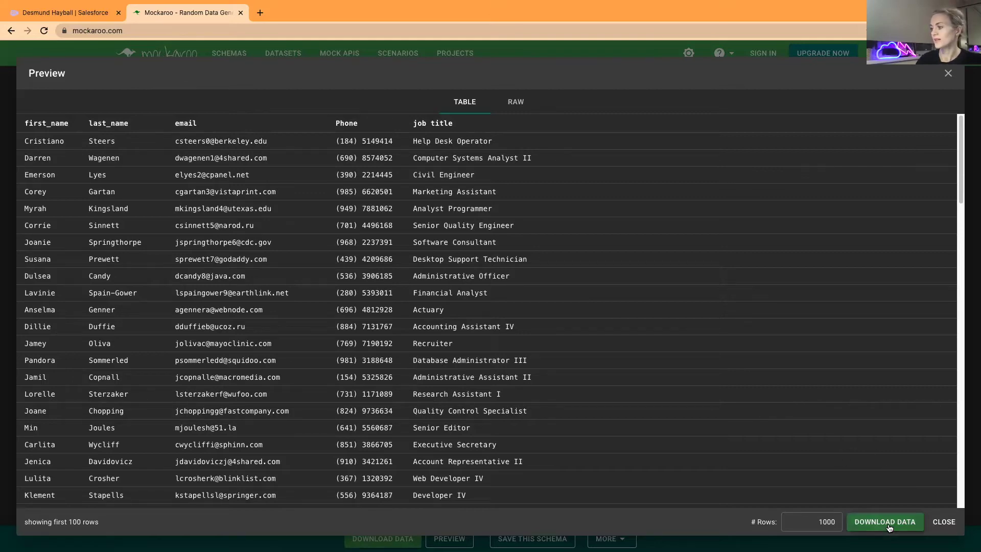
scroll(751, 427, "down", 3)
scroll(716, 429, "down", 2)
scroll(717, 429, "up", 5)
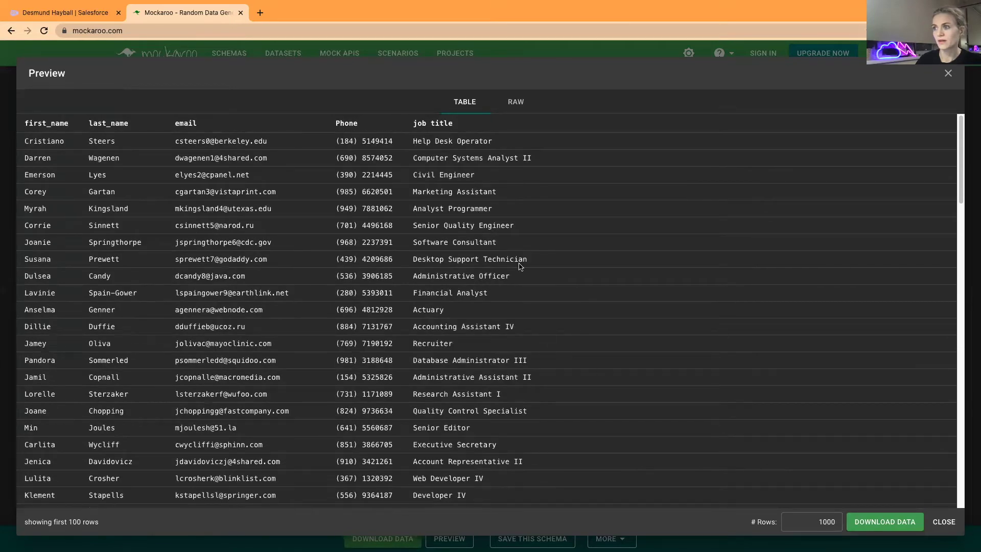
left_click(880, 522)
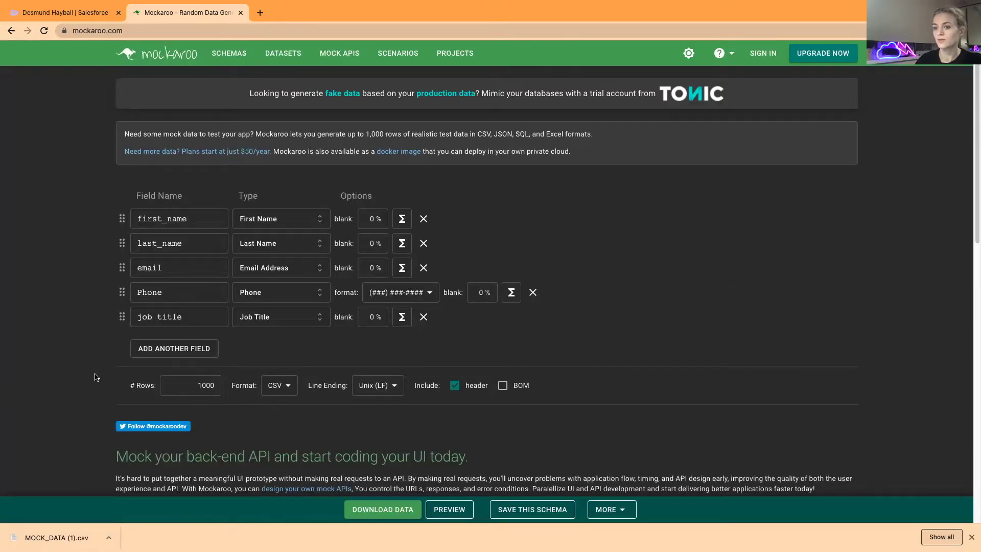
Return to the contact record in Salesforce and open Setup.
left_click(60, 14)
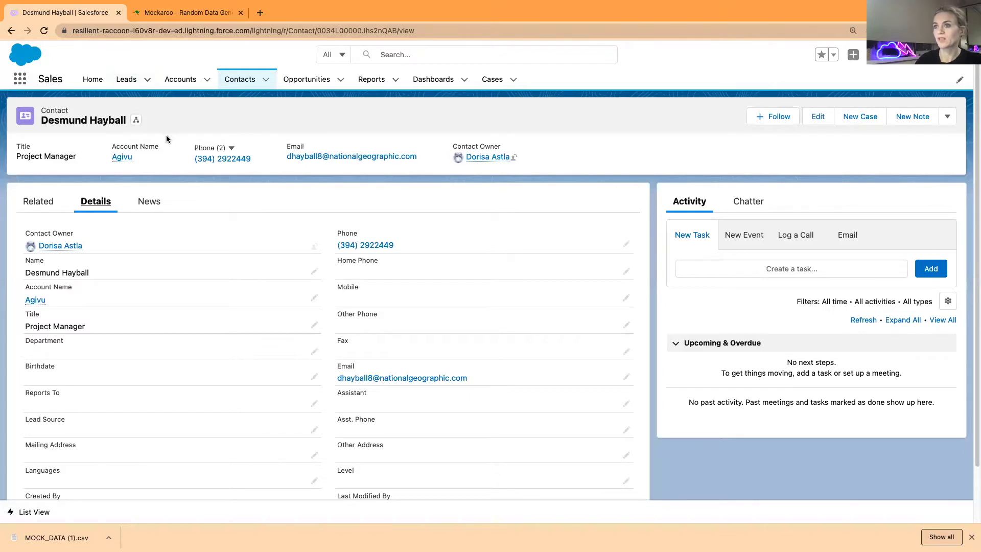
left_click(908, 60)
left_click(864, 86)
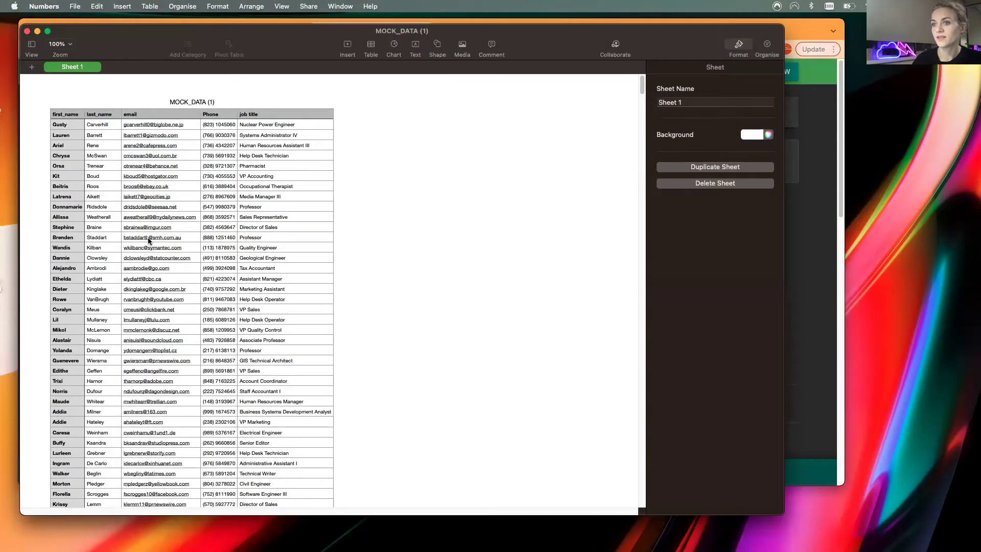
Examine the names, emails, phone numbers and job titles in the downloaded MOCK_DATA (1) file in Numbers.
scroll(190, 323, "down", 5)
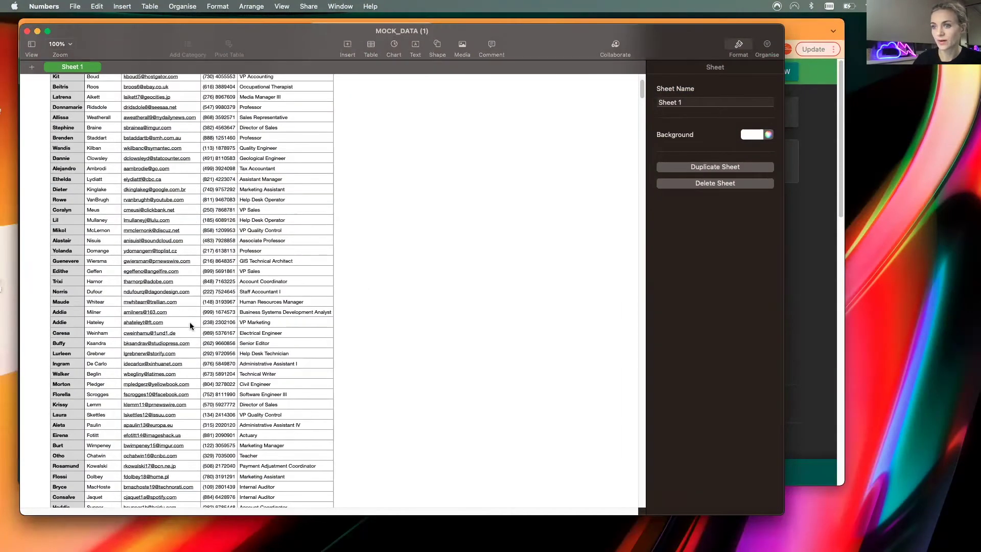
scroll(192, 324, "down", 4)
scroll(260, 337, "down", 4)
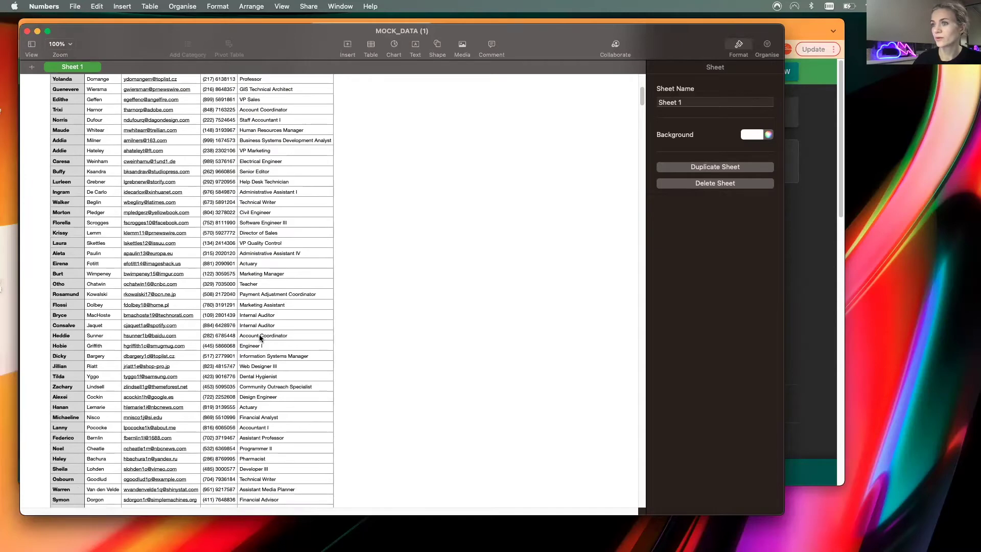
scroll(261, 337, "down", 10)
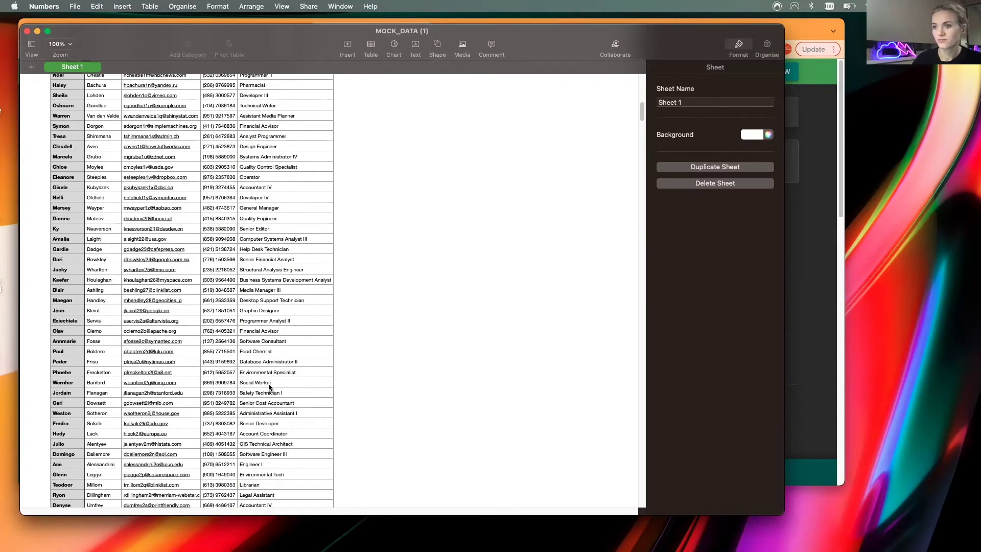
scroll(271, 384, "up", 15)
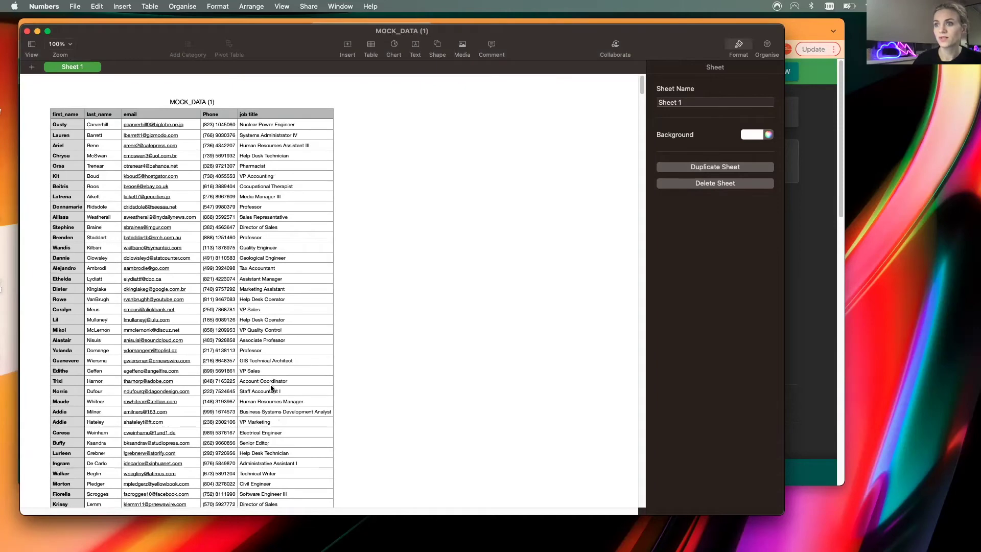
left_click_drag(257, 46, 377, 64)
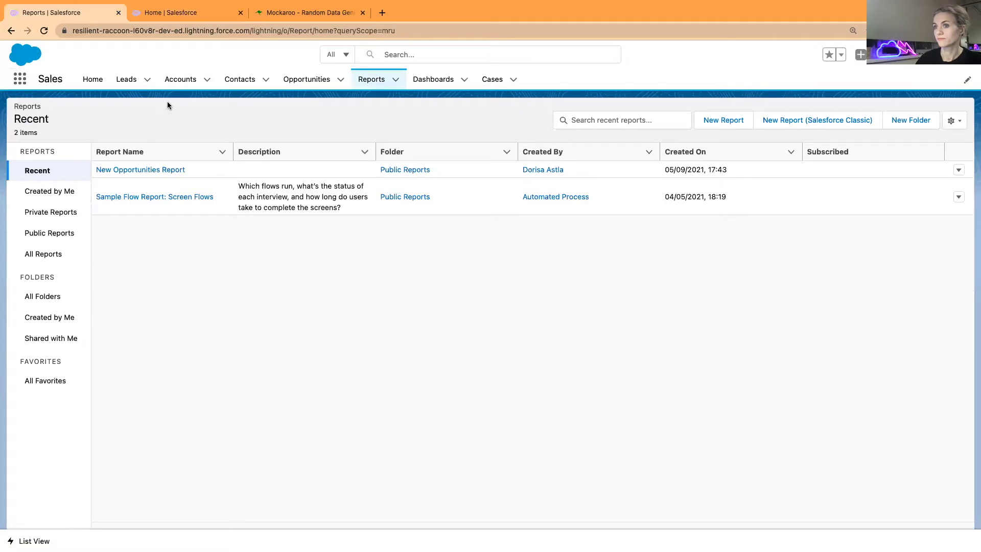
Create a Salesforce report of type Accounts and set its Show Me filter to All accounts.
left_click(736, 120)
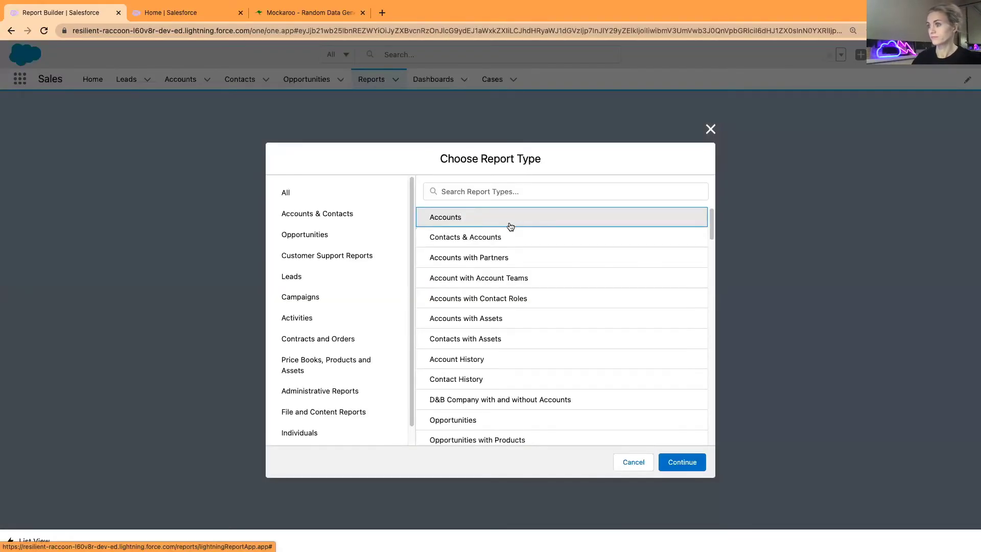
left_click(681, 462)
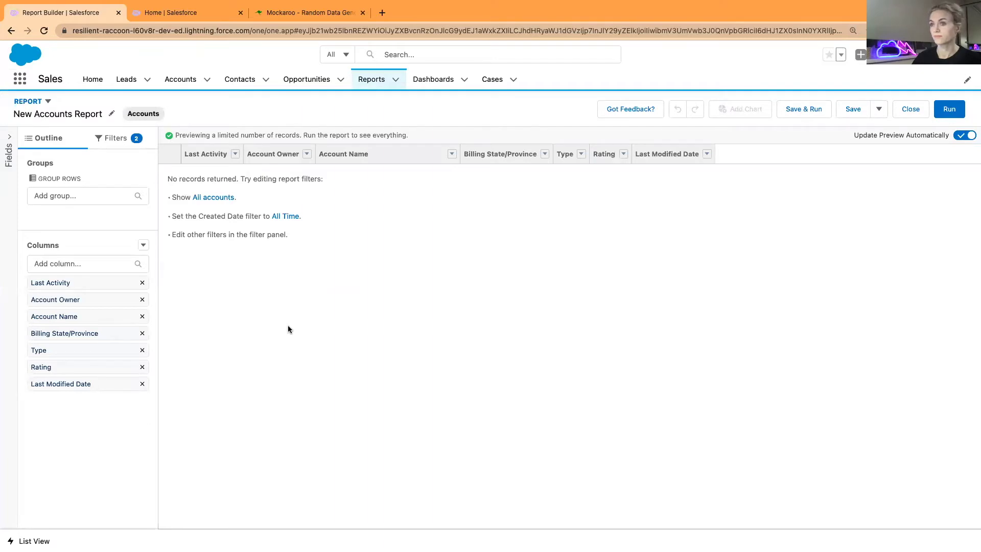
left_click(120, 142)
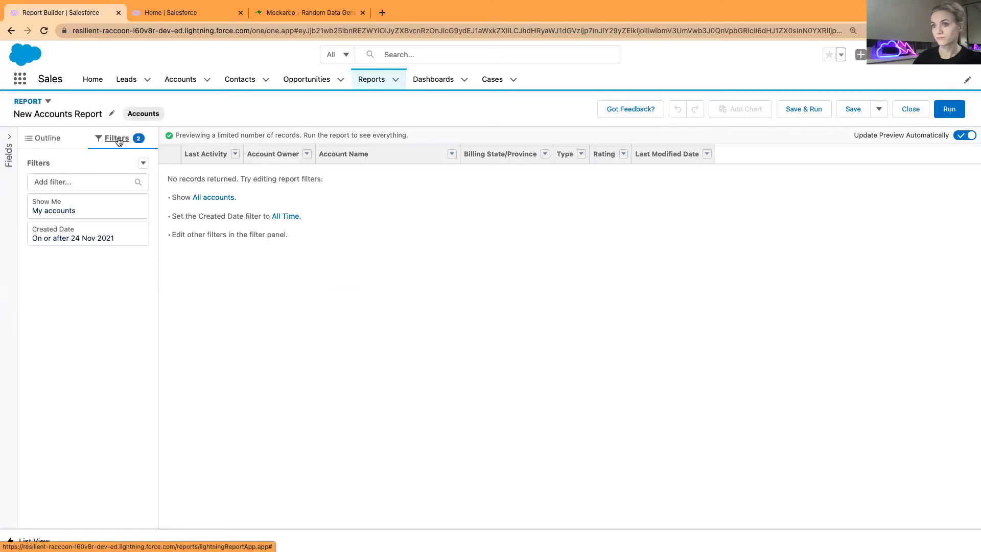
left_click(99, 207)
left_click(207, 212)
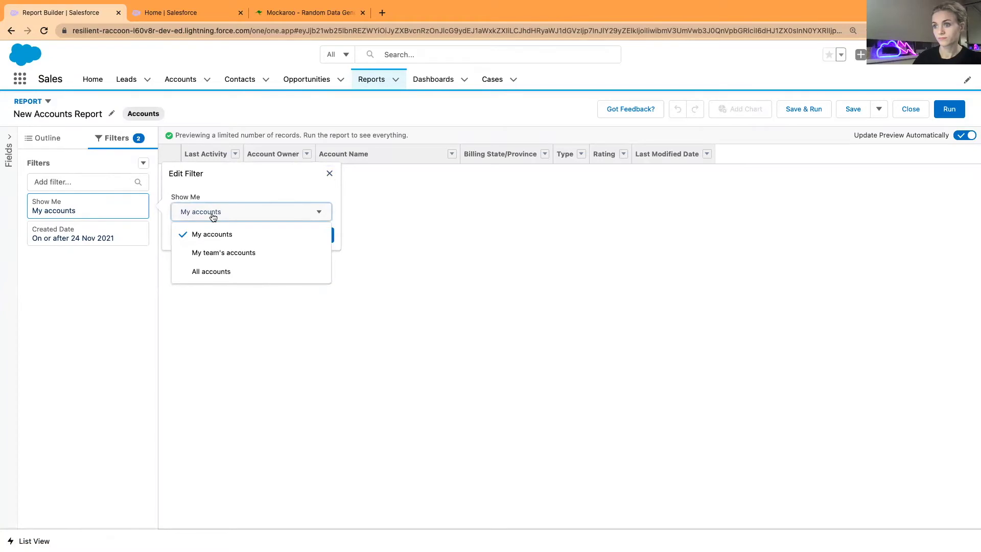
left_click(210, 271)
left_click(306, 236)
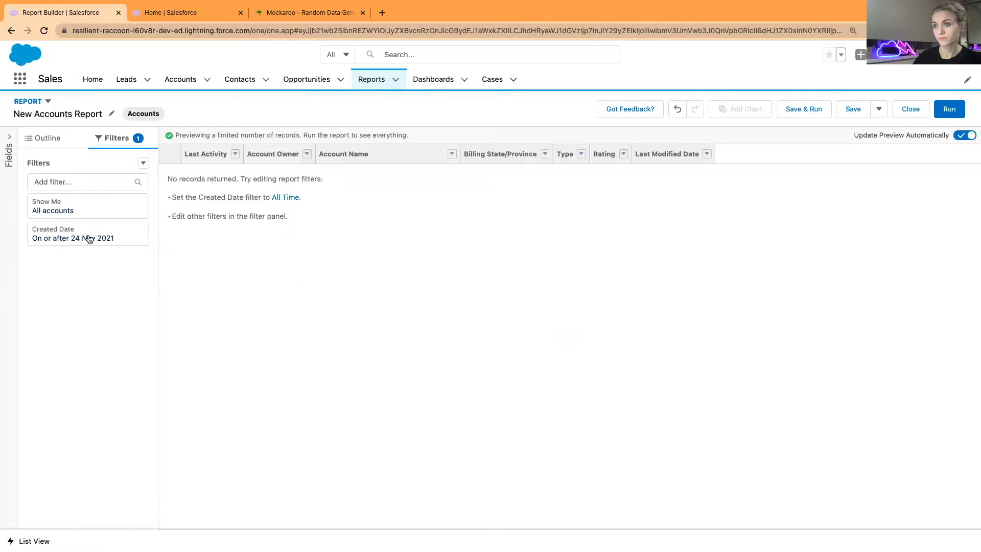
Set the report's Created Date filter to All Time.
left_click(107, 235)
left_click(244, 224)
left_click(240, 246)
left_click(317, 264)
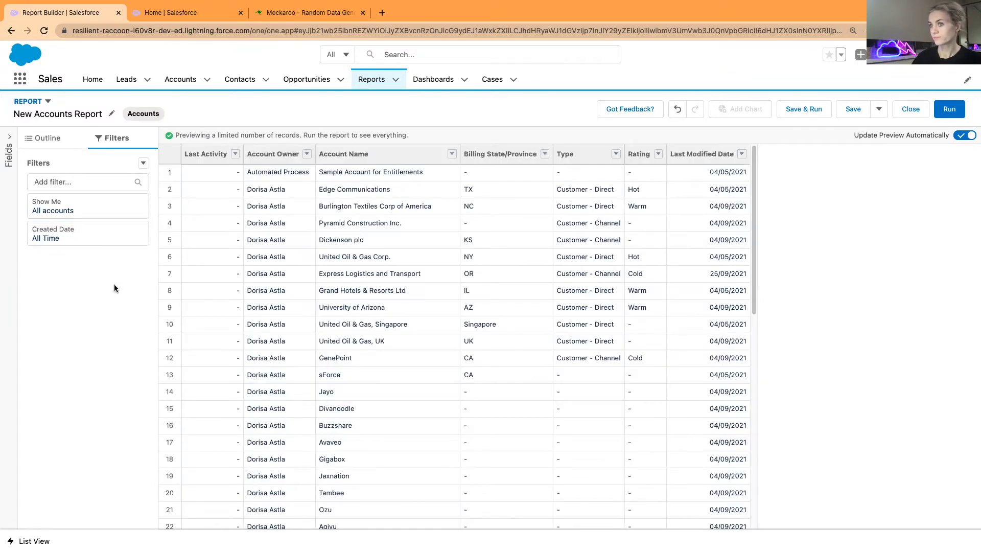
Remove the Last Modified Date, Rating, Type, Billing State/Province, Account Name and Account Owner columns from the report.
left_click(44, 138)
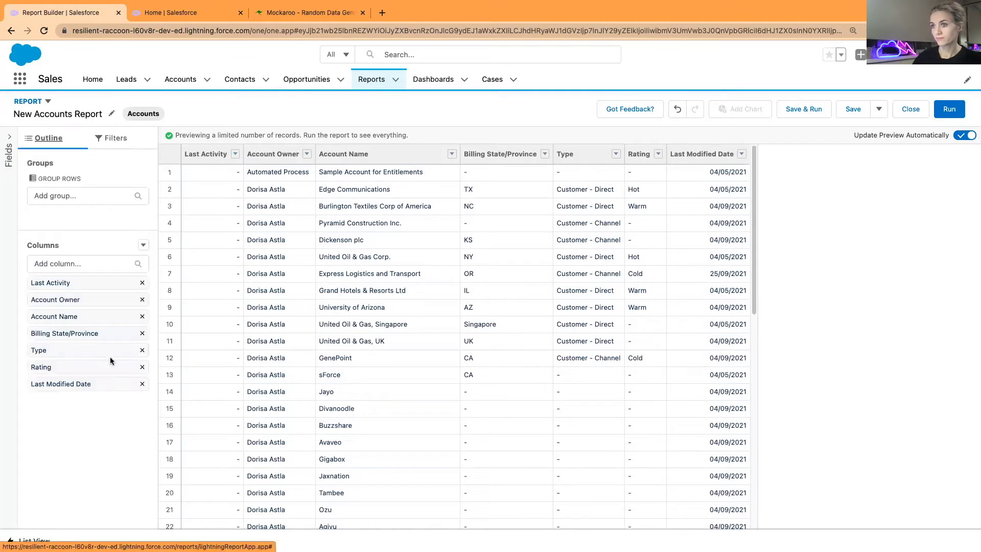
left_click(142, 383)
left_click(142, 367)
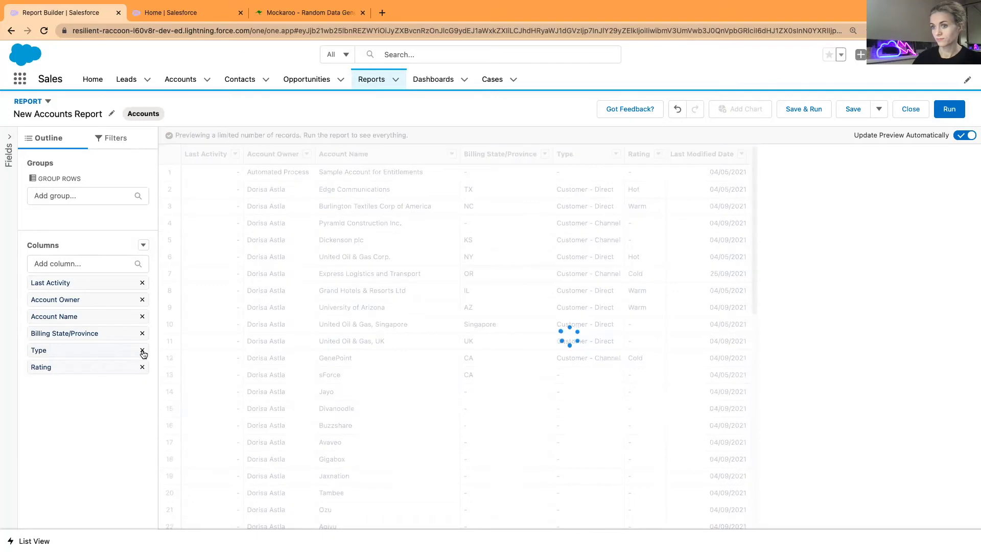
left_click(143, 333)
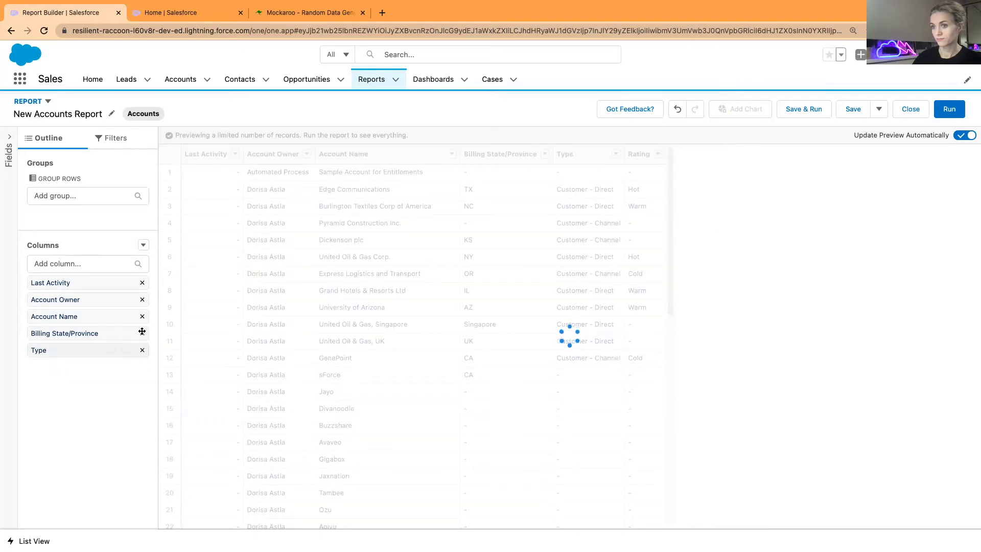
left_click(143, 317)
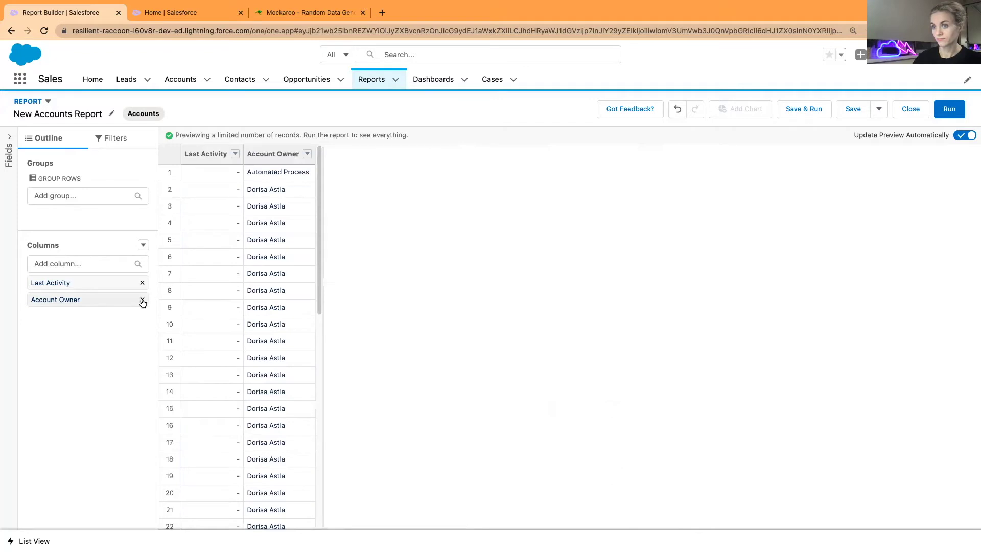
left_click(142, 300)
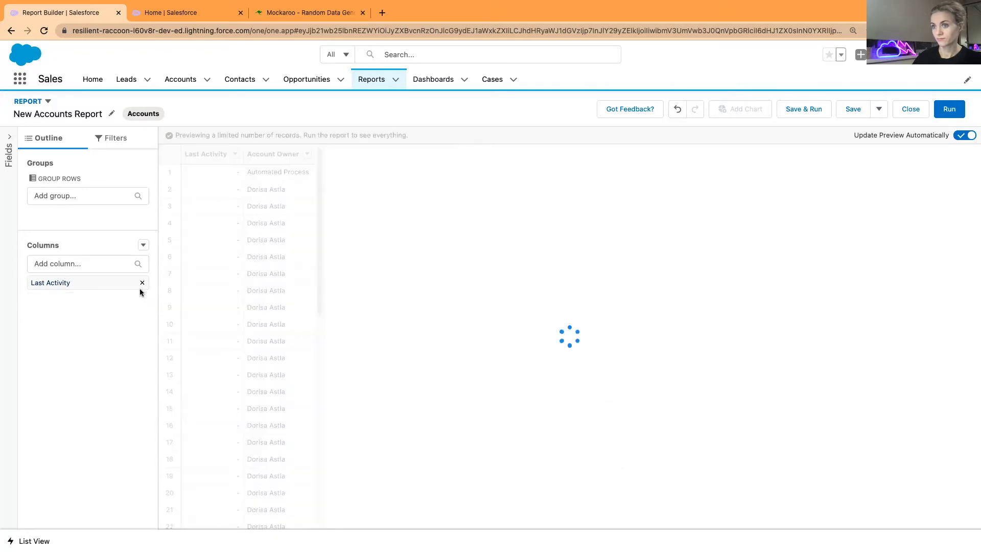
Add the Account ID and Account Name columns to the report and remove the Last Activity column.
left_click(92, 263)
type("id")
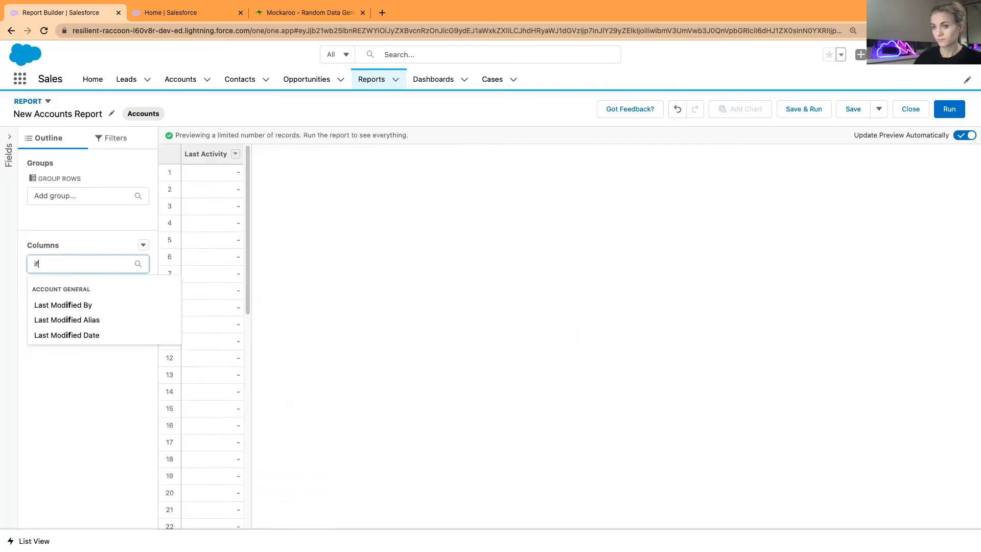
left_click(57, 320)
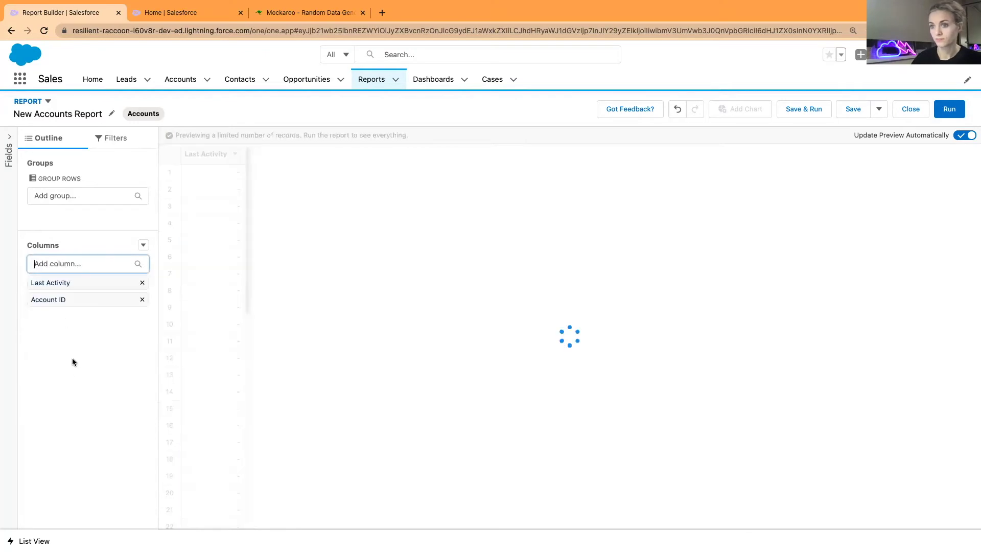
left_click(80, 264)
type("name")
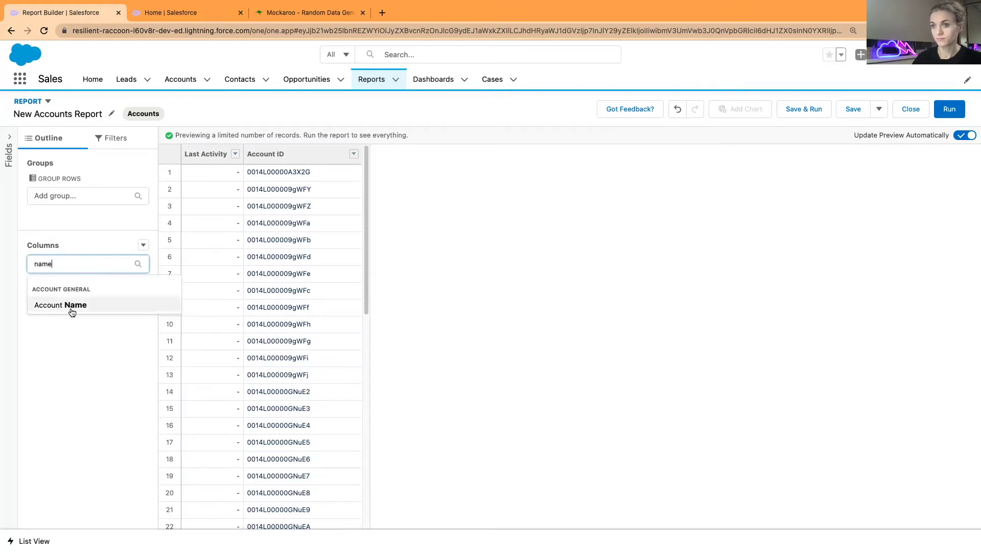
left_click(72, 309)
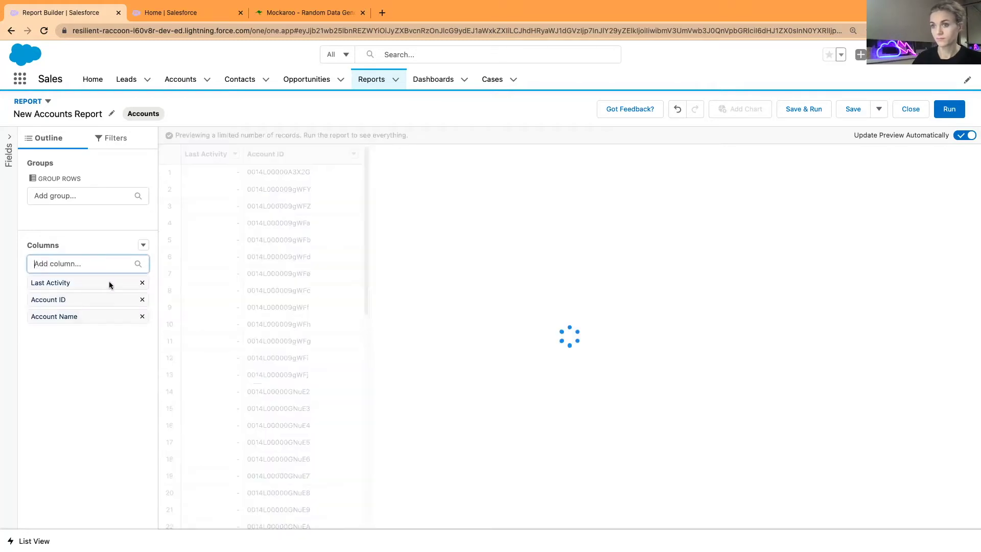
left_click(142, 282)
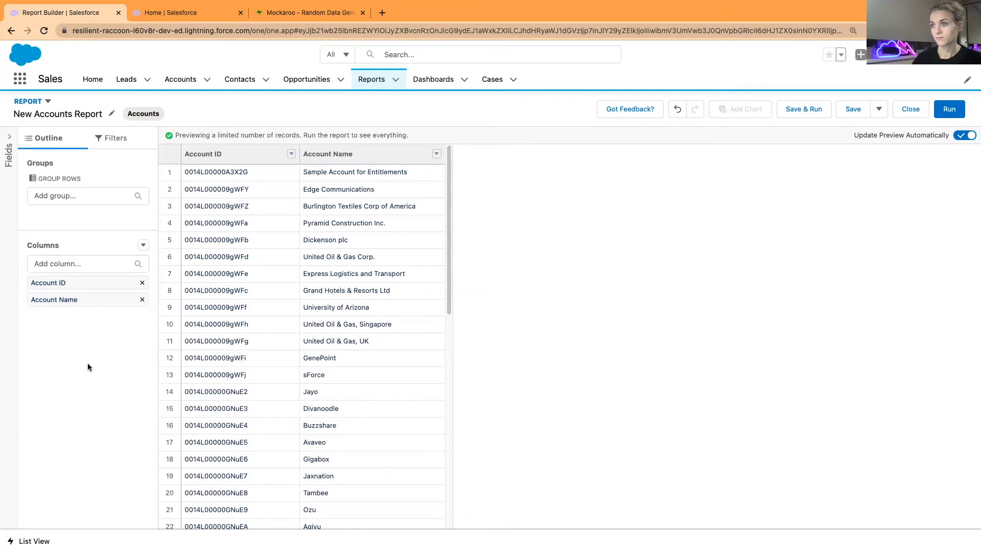
In the data import wizard, set accounts to be matched by Name & Site.
left_click(192, 12)
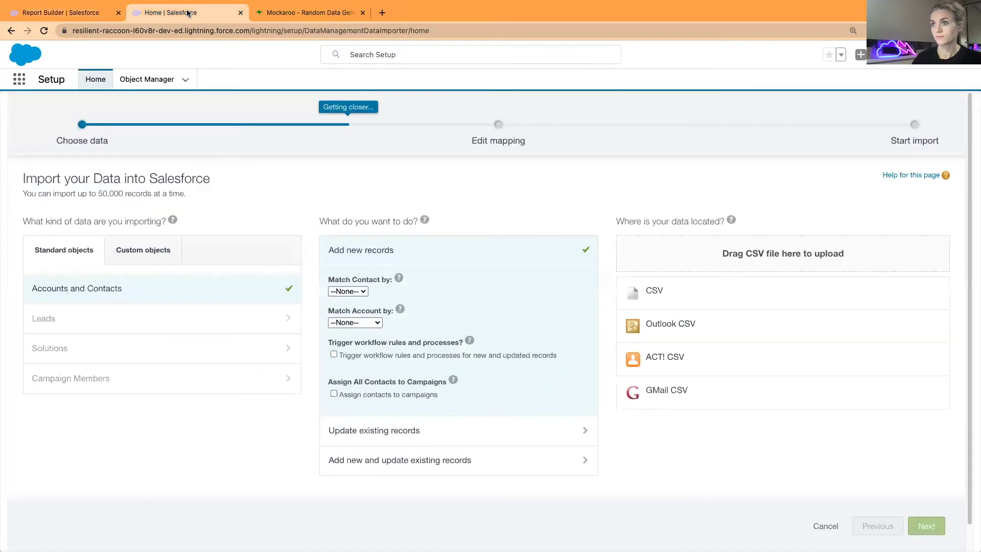
left_click(356, 324)
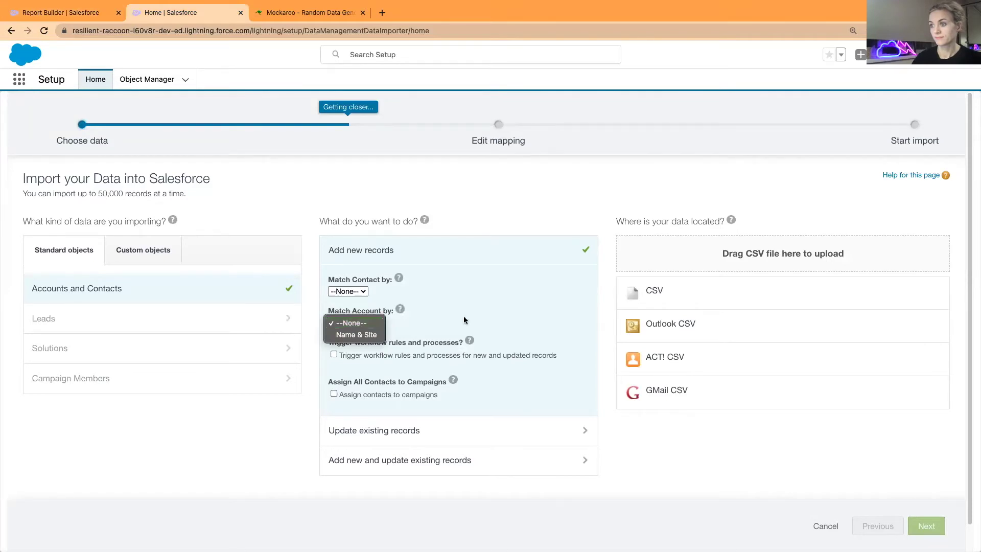
left_click(359, 293)
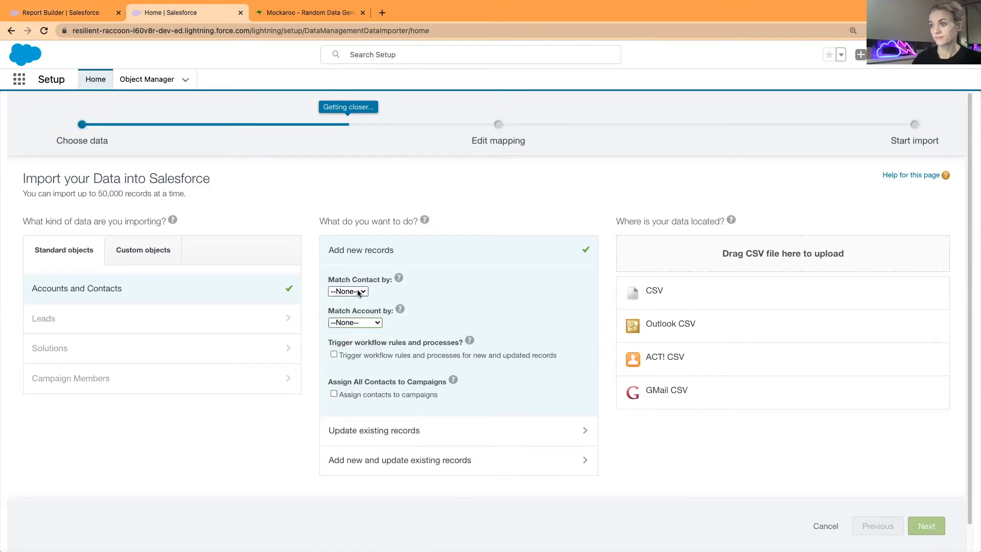
left_click(359, 294)
left_click(359, 292)
left_click(355, 322)
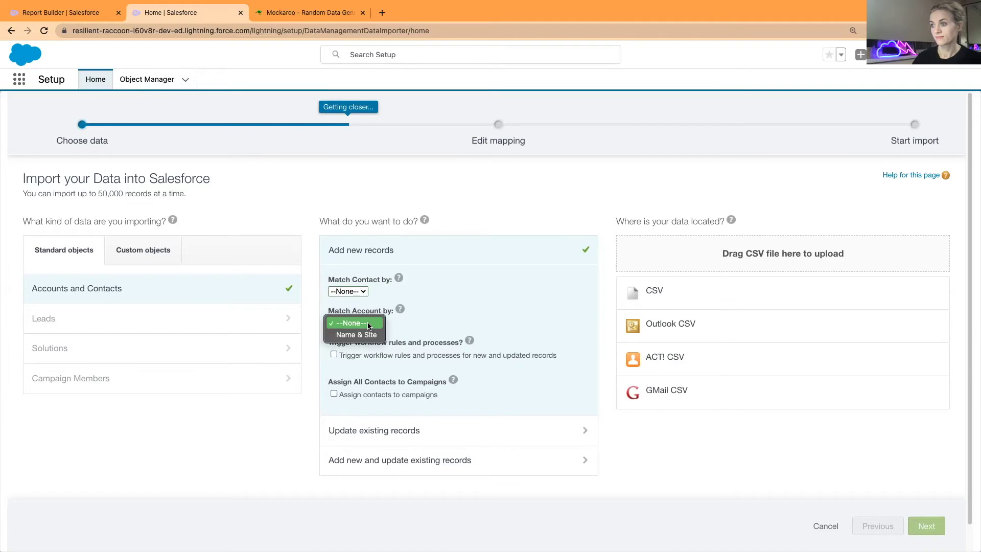
left_click(366, 335)
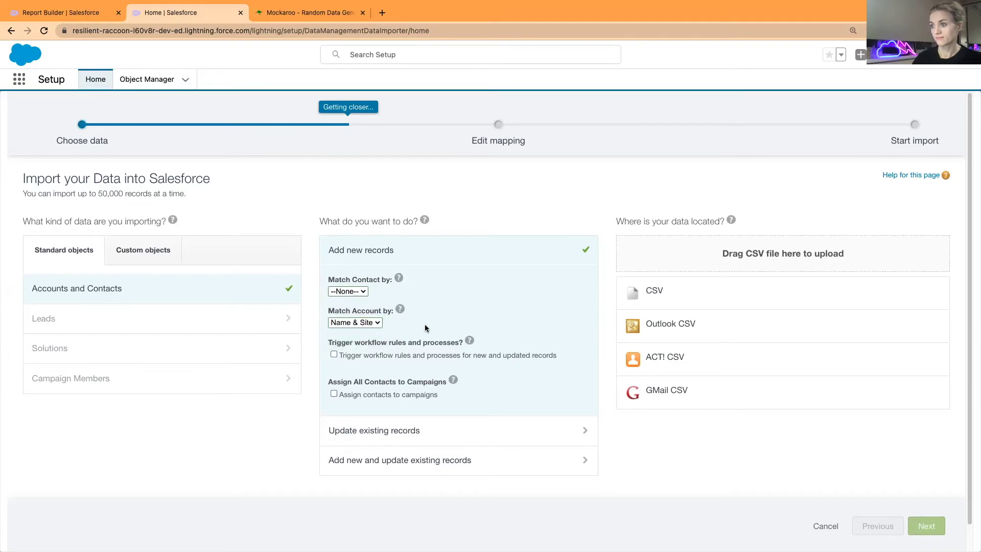
Run the new accounts report and export its details in Comma Delimited .csv format.
left_click(63, 20)
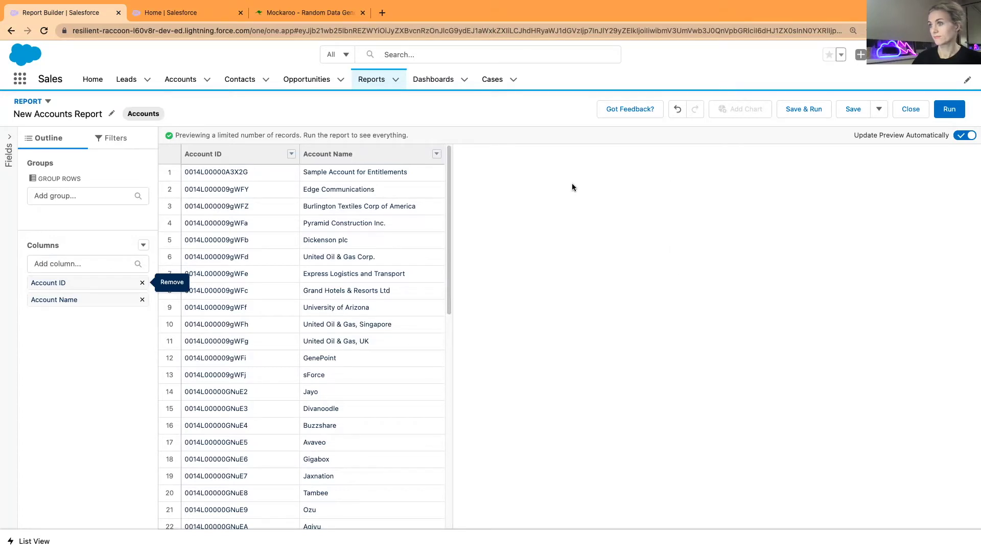
left_click(949, 109)
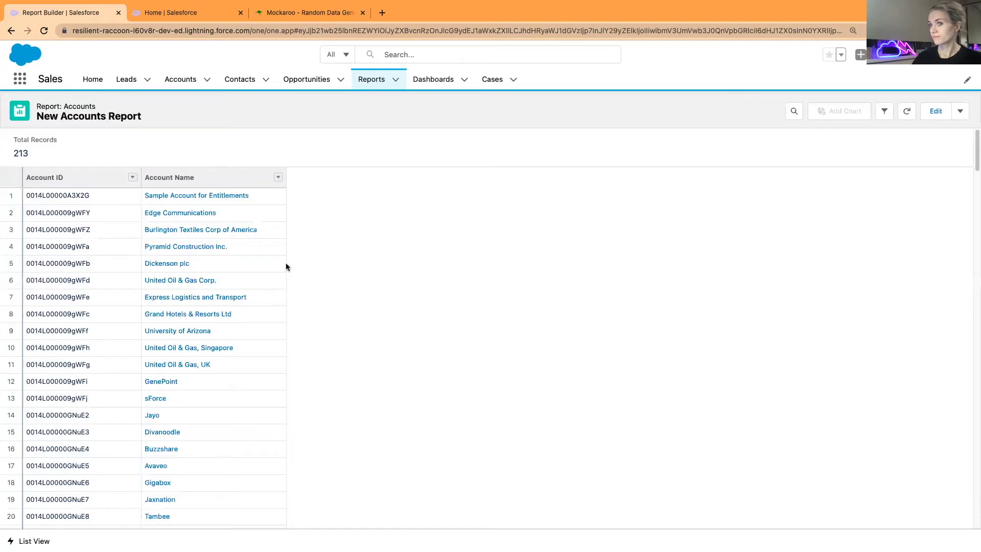
left_click(960, 112)
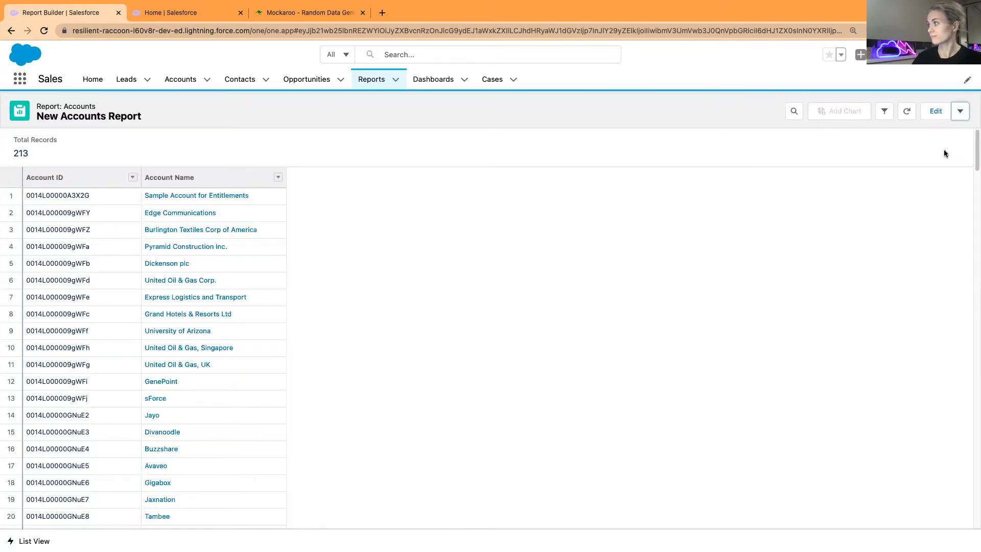
left_click(941, 152)
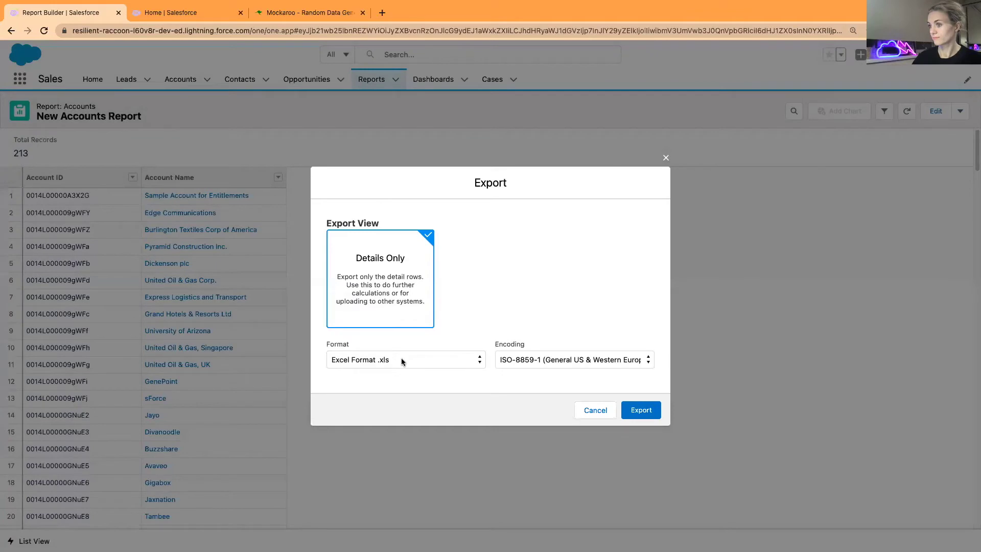
left_click(401, 360)
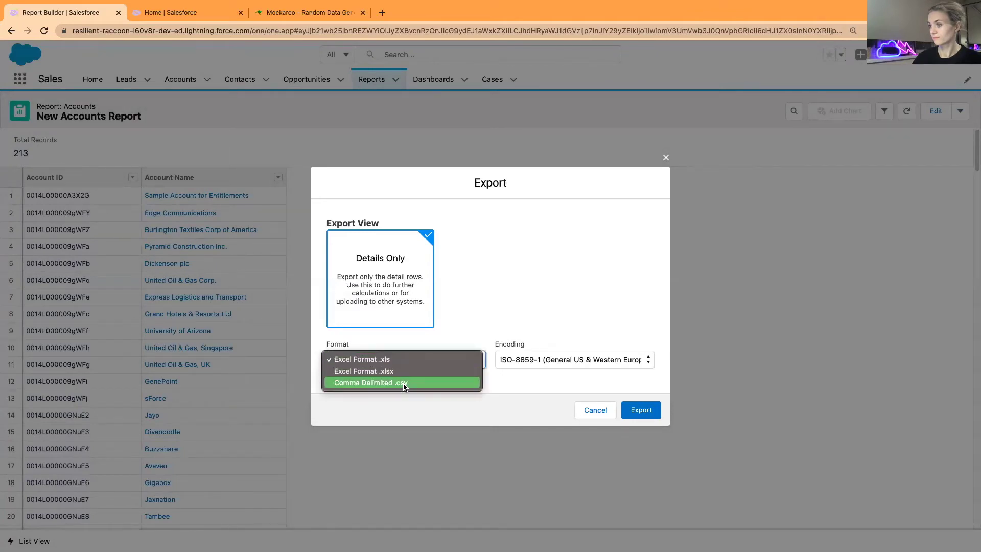
left_click(403, 386)
left_click(641, 409)
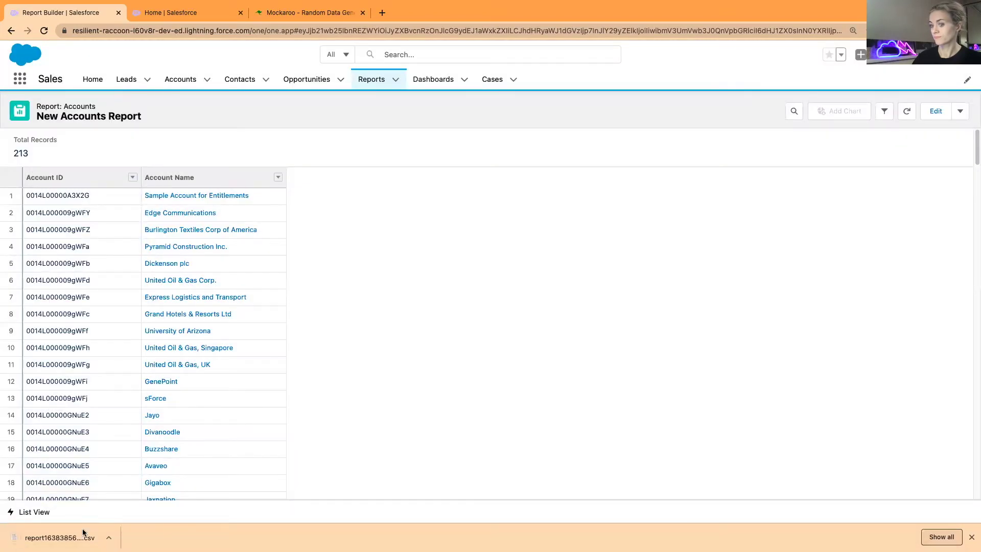
Open the exported report CSV in Numbers and arrange its window alongside the MOCK_DATA new spreadsheet.
left_click(82, 529)
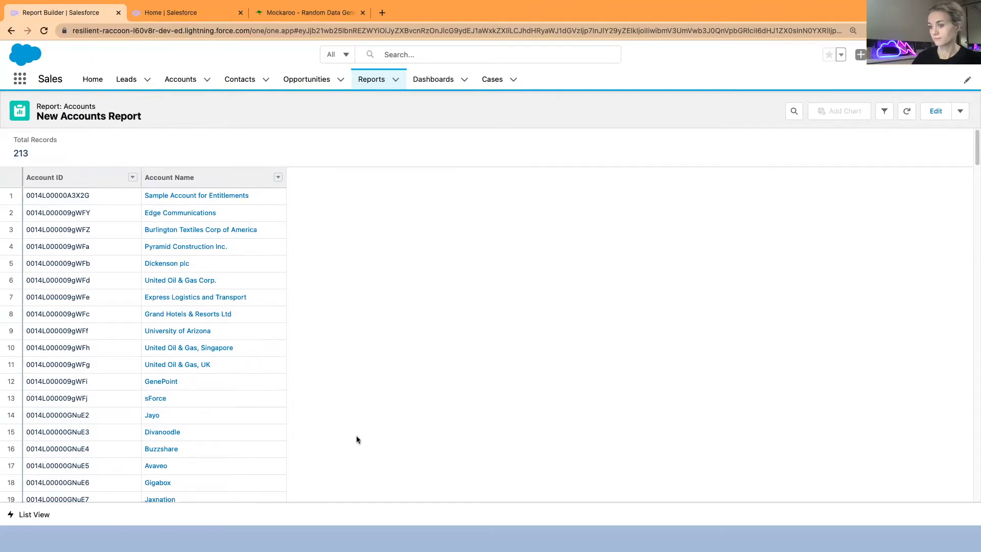
mouse_move(362, 543)
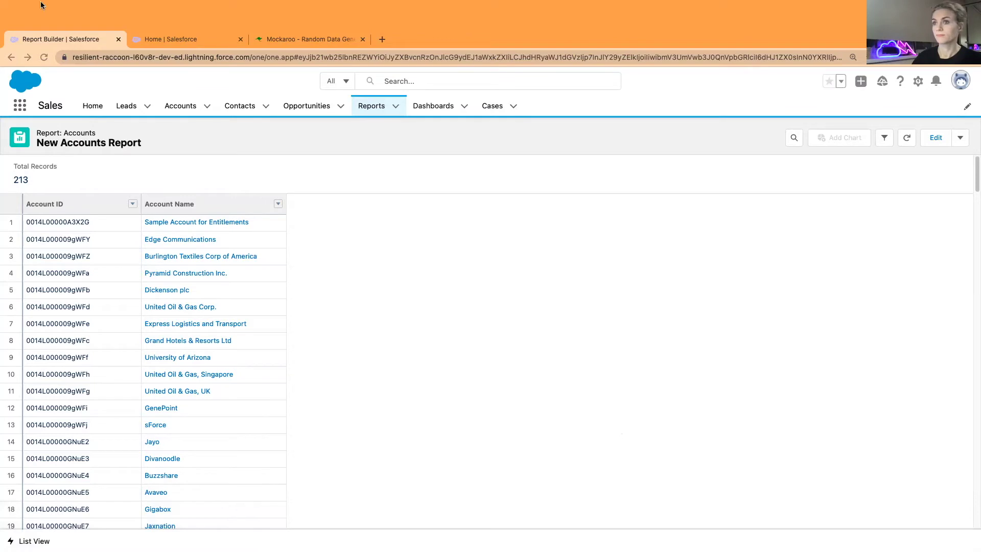
mouse_move(29, 5)
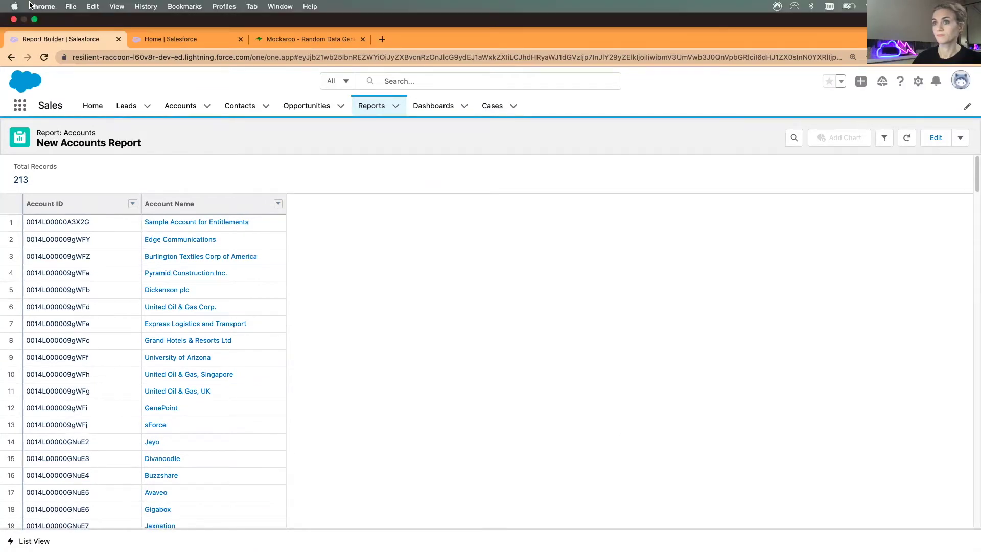
left_click(35, 20)
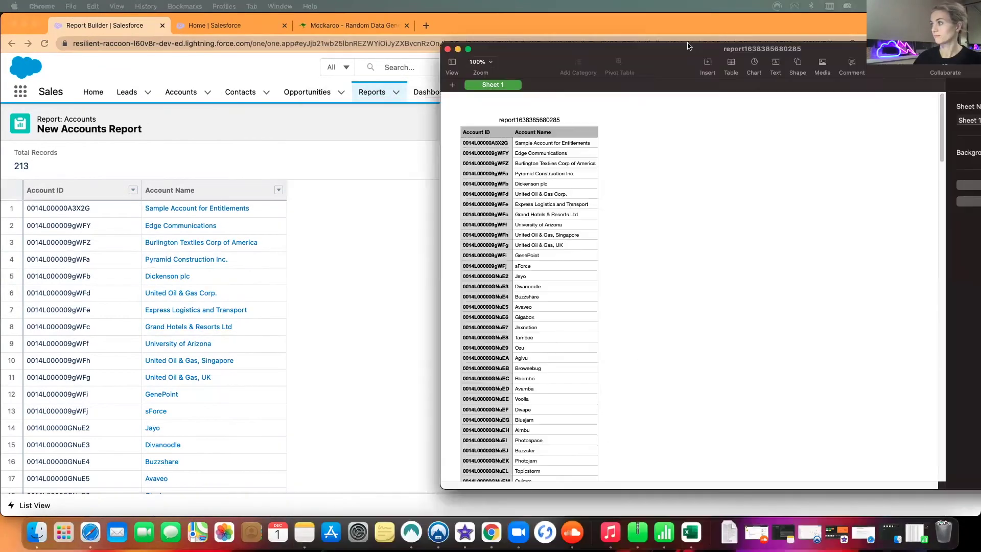
left_click_drag(689, 47, 819, 46)
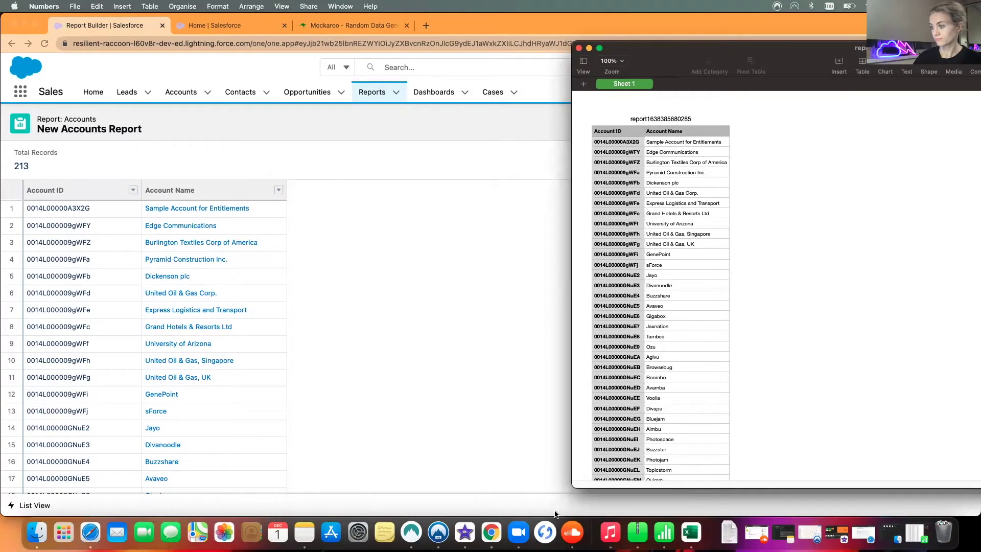
left_click(639, 531)
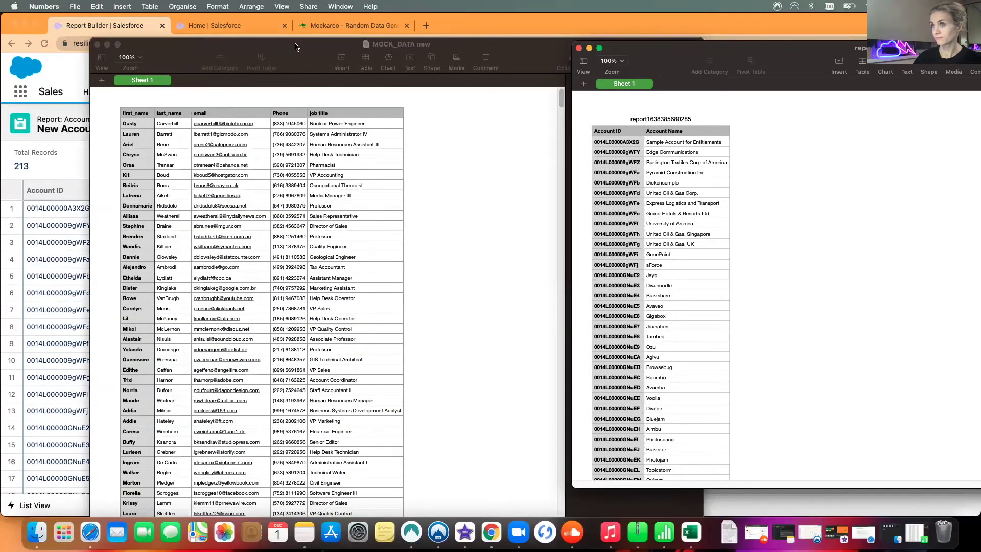
left_click_drag(295, 47, 271, 51)
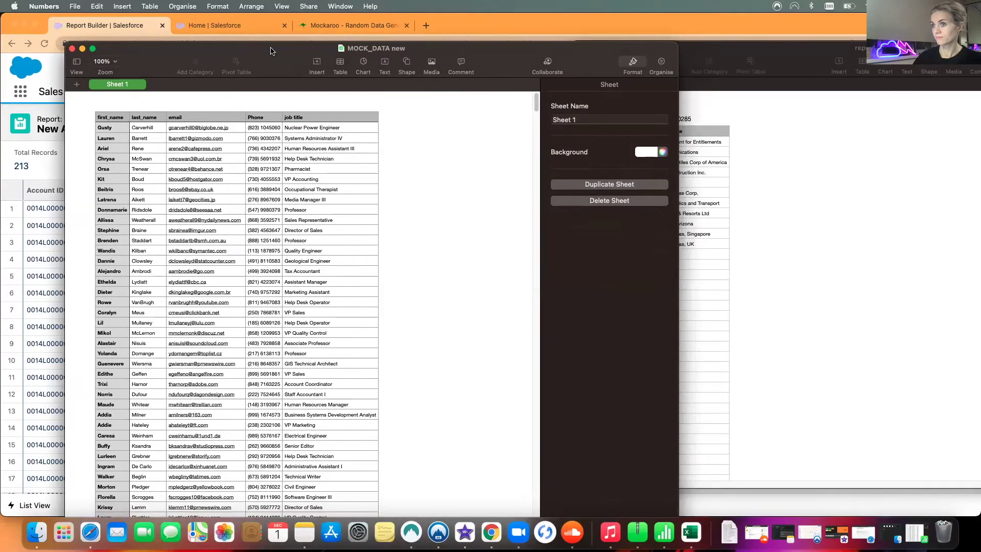
Apply the plain white table style to the contact table in MOCK_DATA new.
left_click(111, 118)
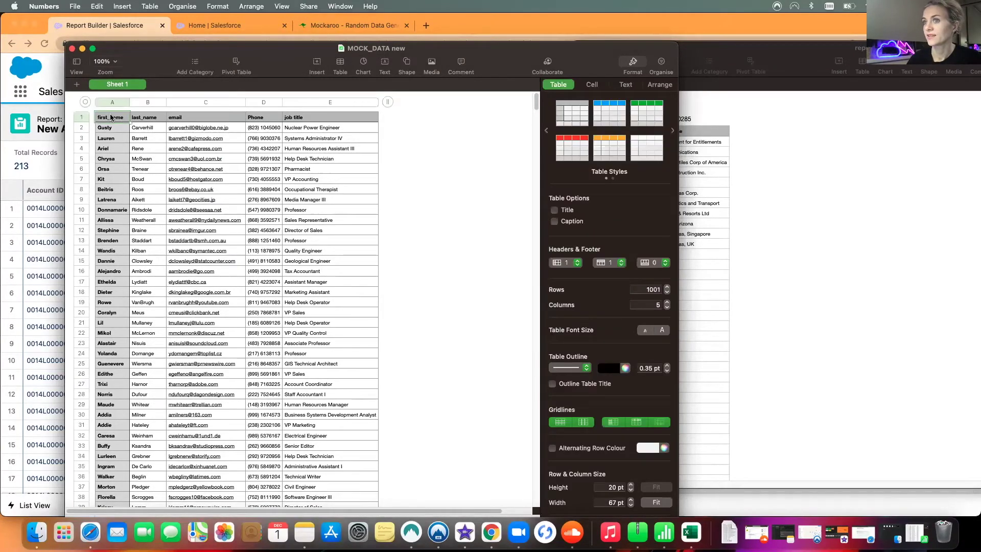
left_click(112, 103)
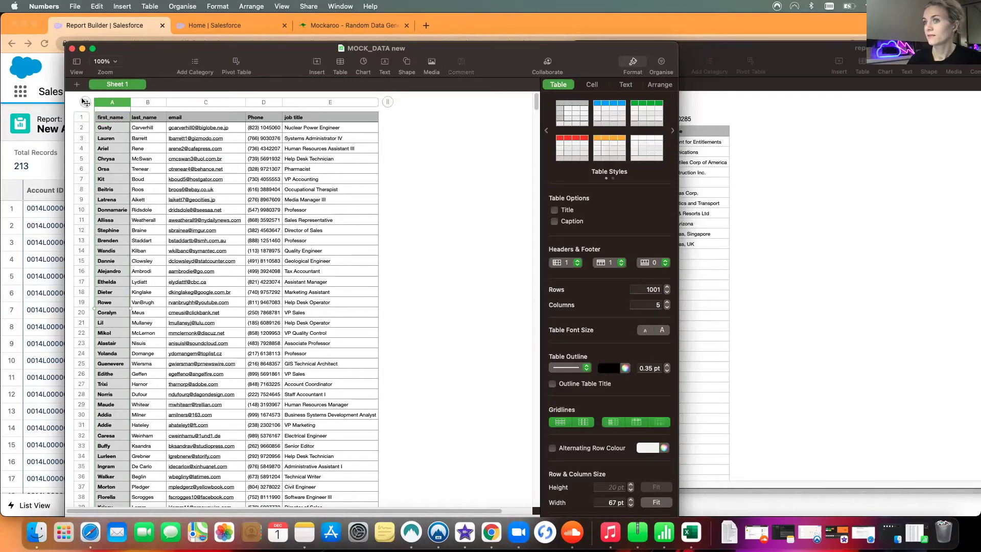
left_click_drag(118, 102, 342, 101)
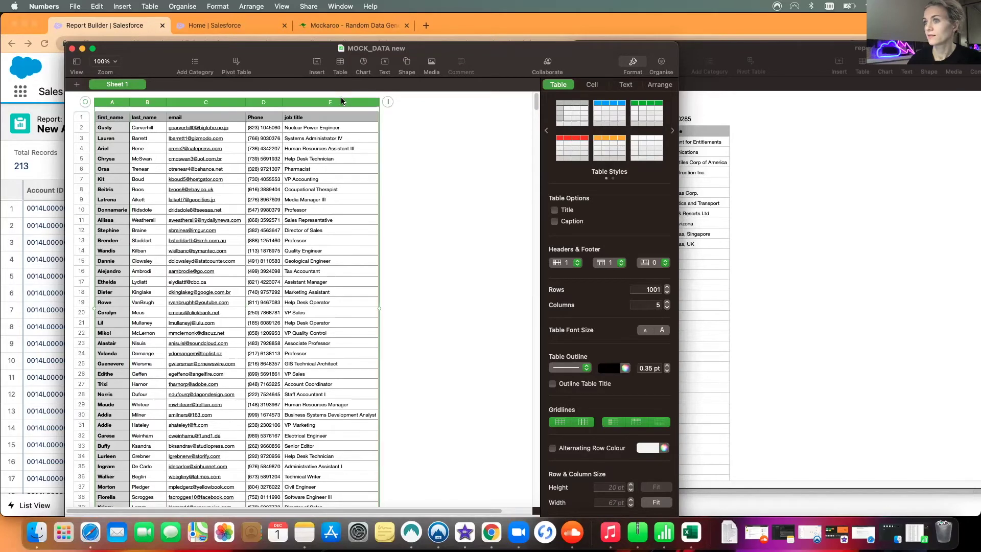
left_click(647, 148)
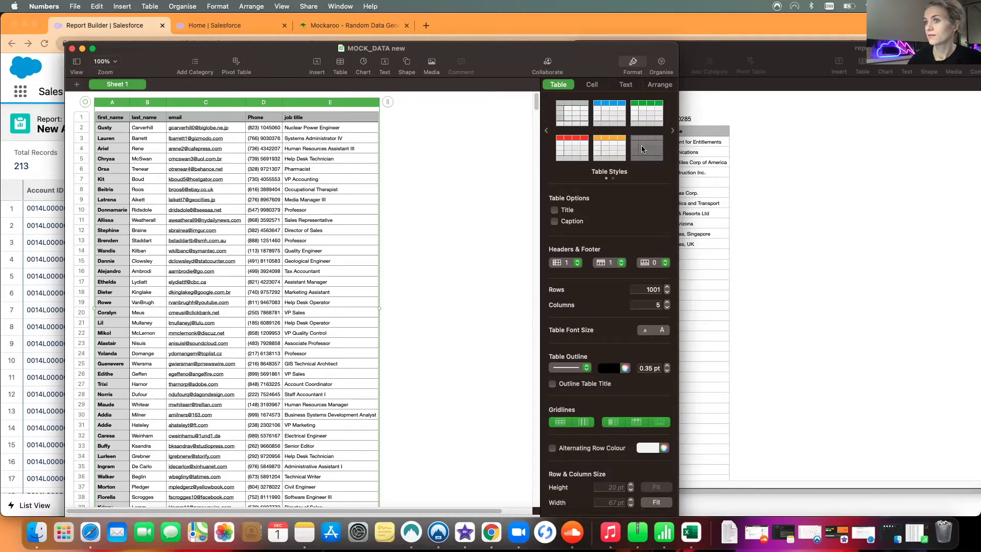
left_click(241, 203)
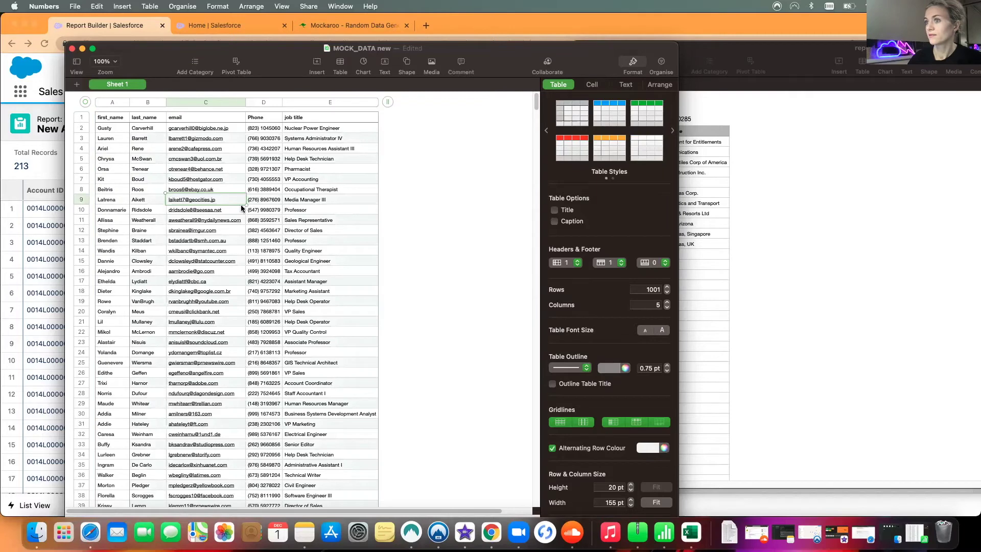
left_click(335, 119)
Remove the table title above the account table in the exported report spreadsheet.
left_click(795, 121)
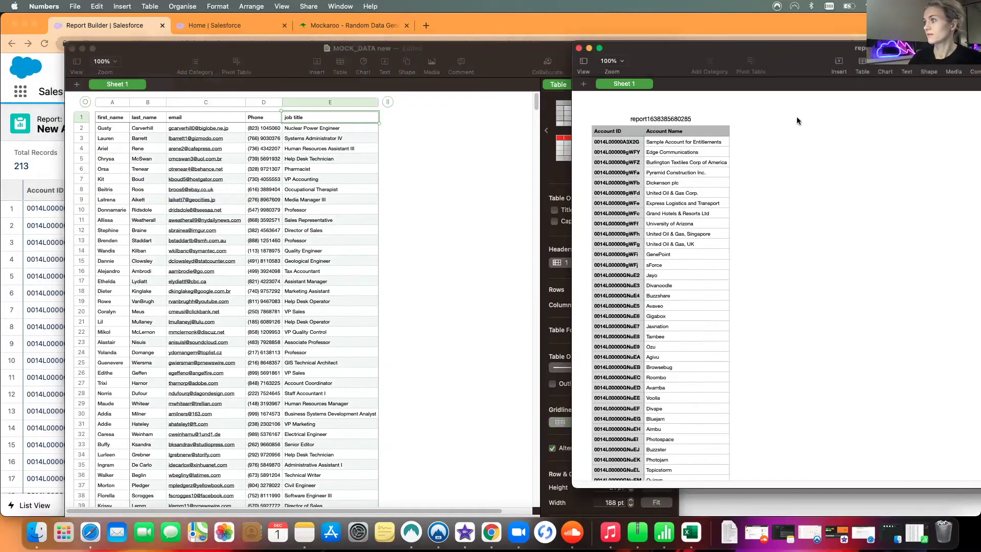
left_click(682, 131)
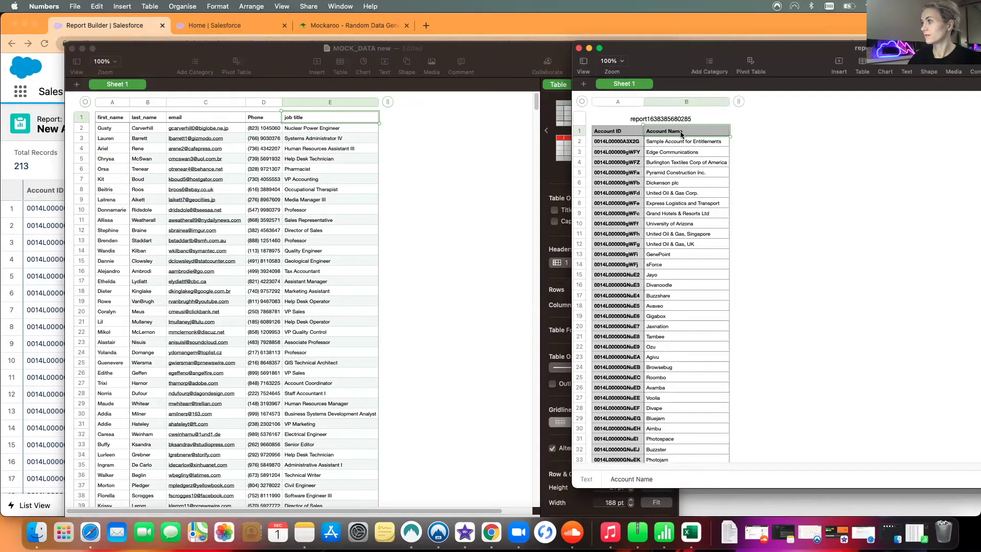
left_click(695, 101)
key("super+c")
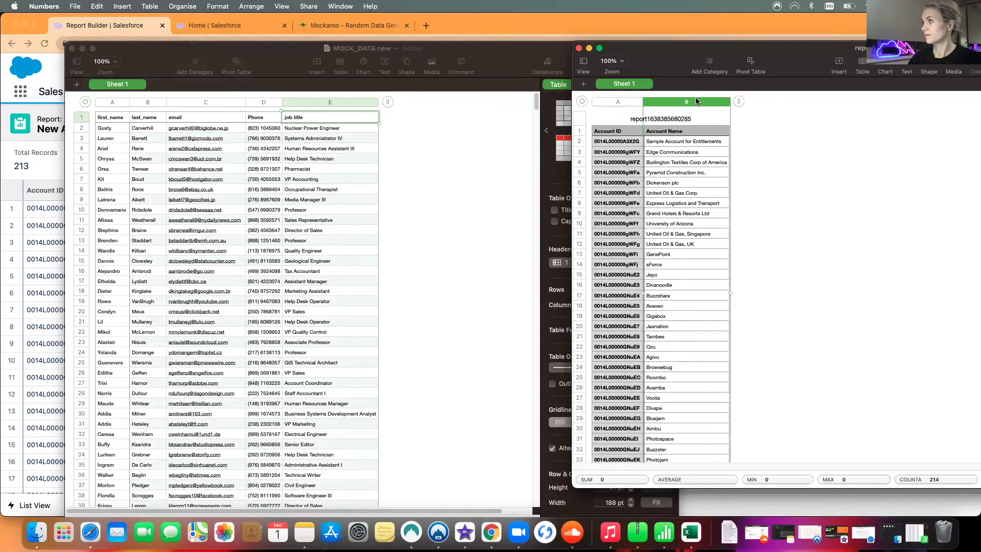
left_click(654, 118)
right_click(654, 120)
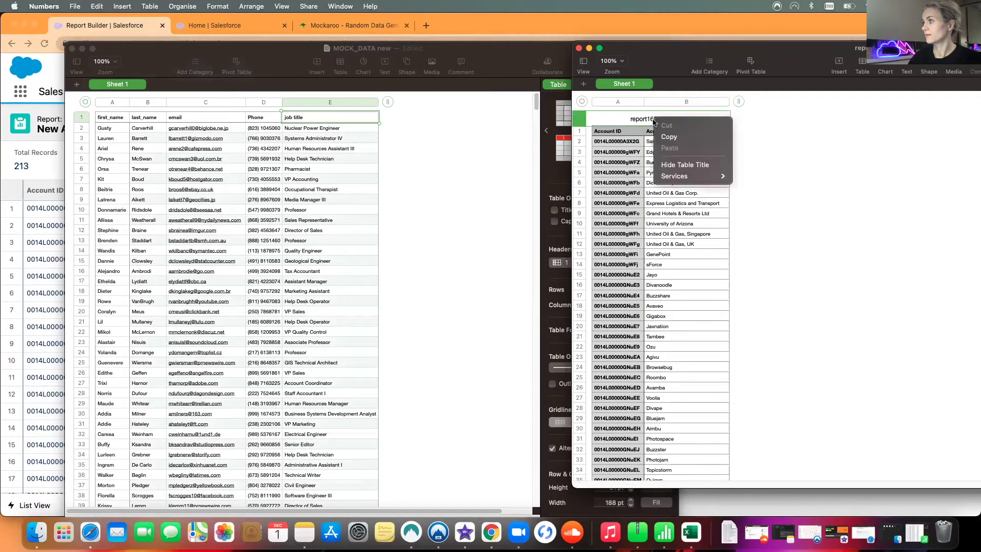
left_click(687, 118)
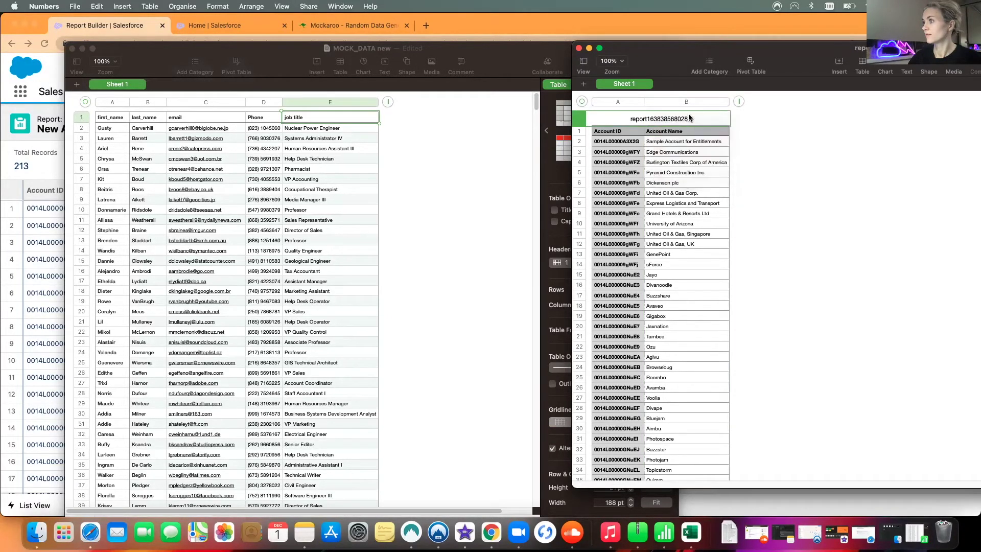
key("Delete")
Copy the report's Account Name column into a new column F after job title in MOCK_DATA new.
left_click(690, 102)
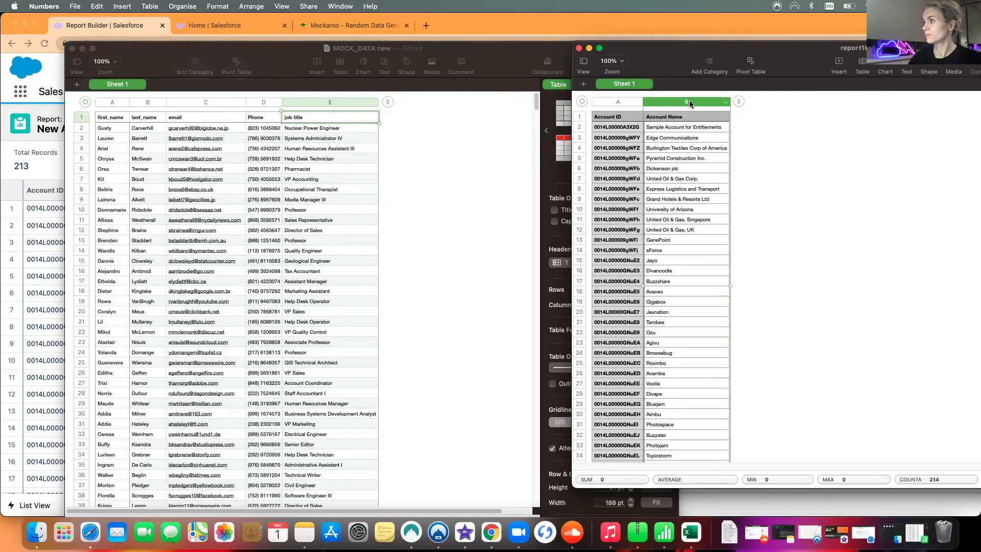
right_click(689, 104)
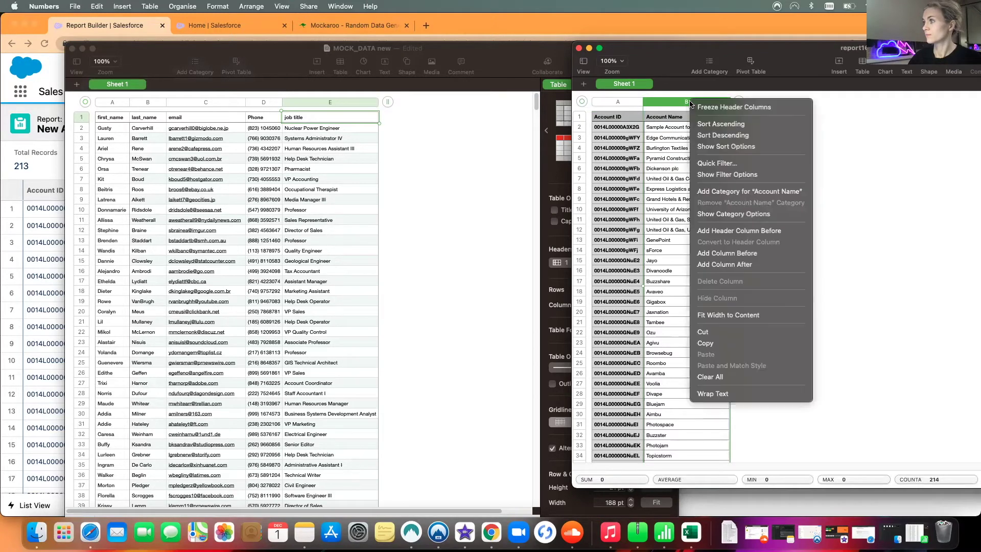
left_click(710, 343)
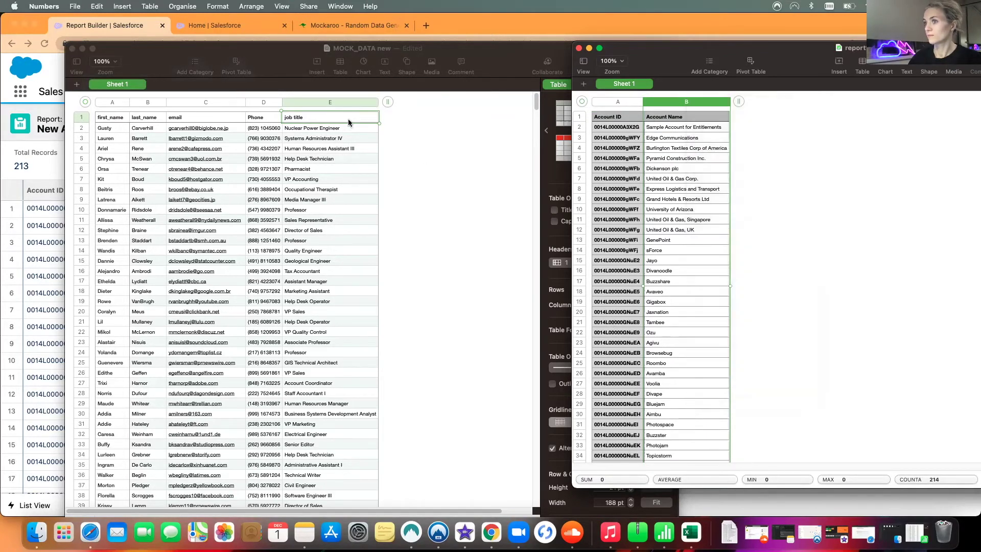
left_click(391, 106)
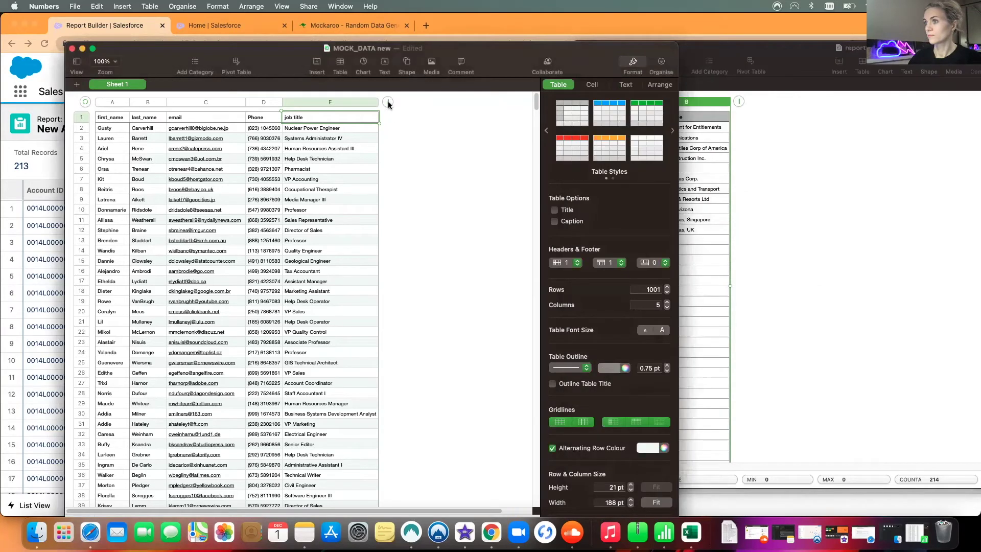
left_click(388, 103)
left_click(406, 104)
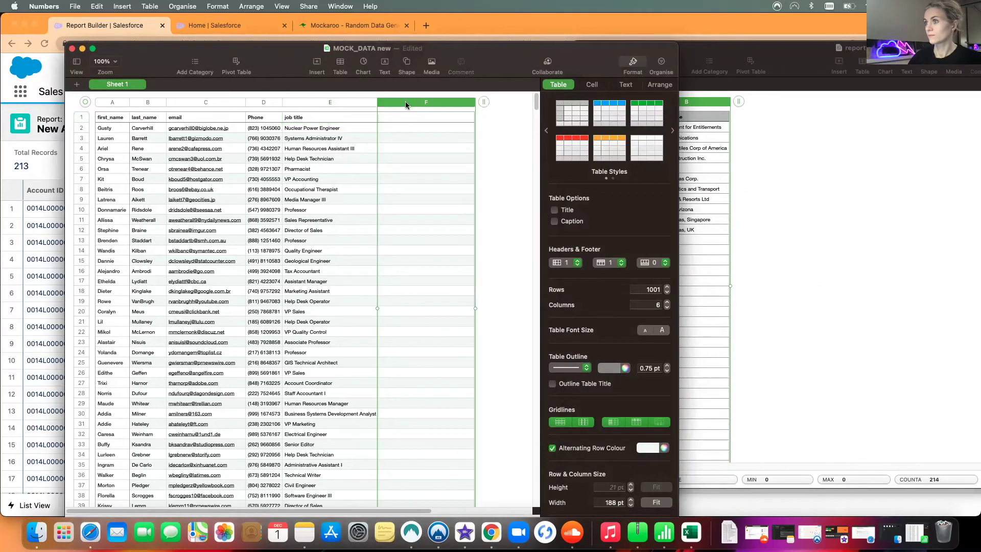
right_click(406, 104)
left_click(445, 334)
scroll(444, 335, "down", 10)
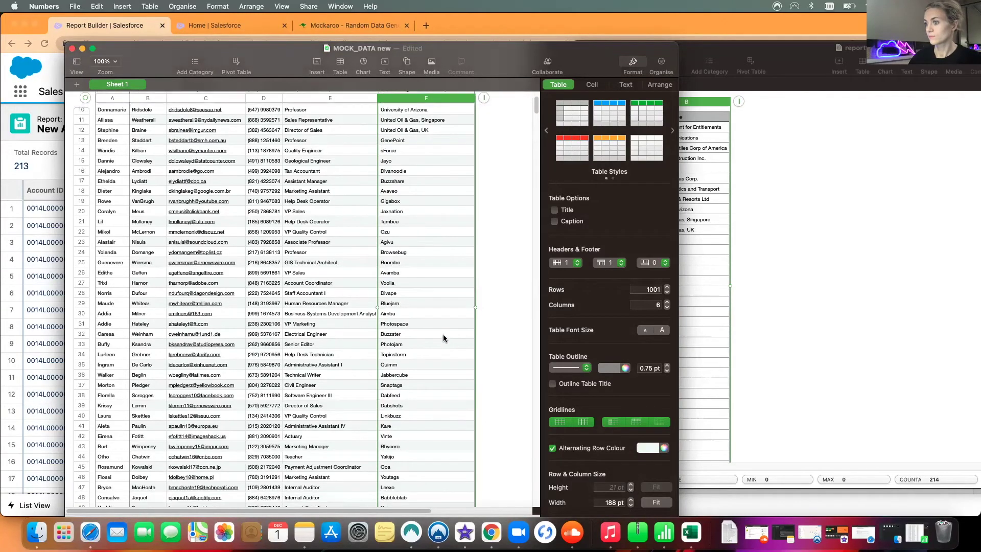
scroll(455, 173, "up", 3)
scroll(455, 174, "up", 8)
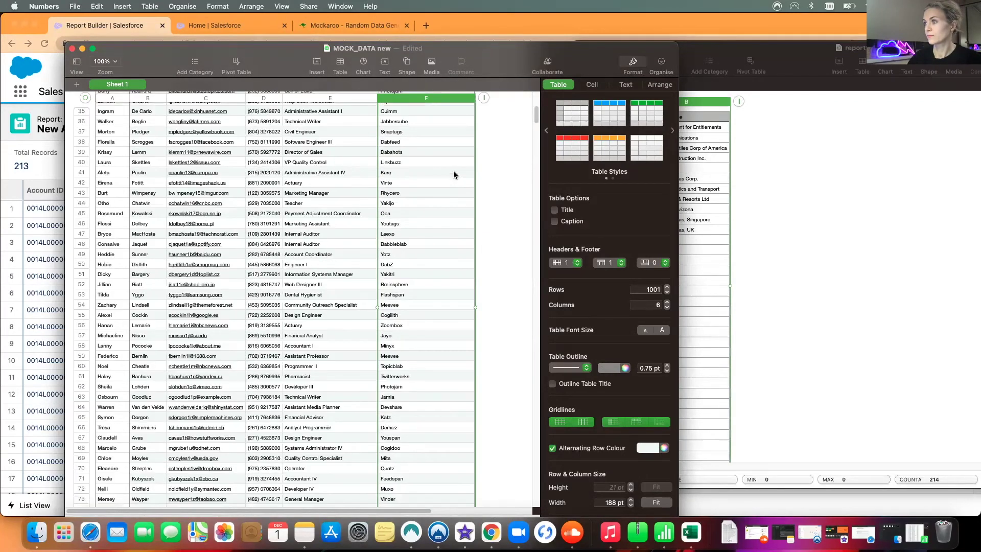
Filter the MOCK_DATA new table on the Account Name column to show only rows whose value is the repeated header "Account Name".
left_click(658, 67)
left_click(655, 85)
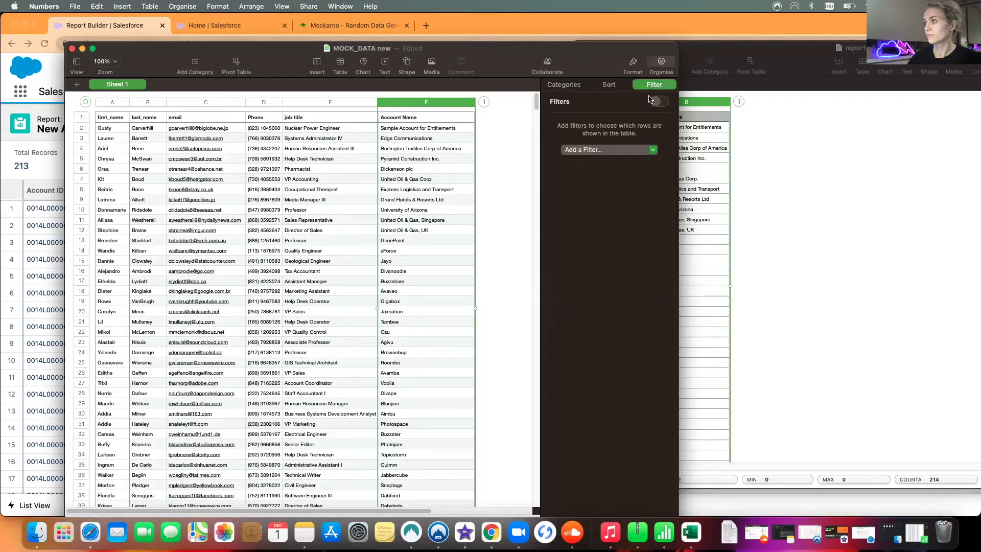
left_click(626, 151)
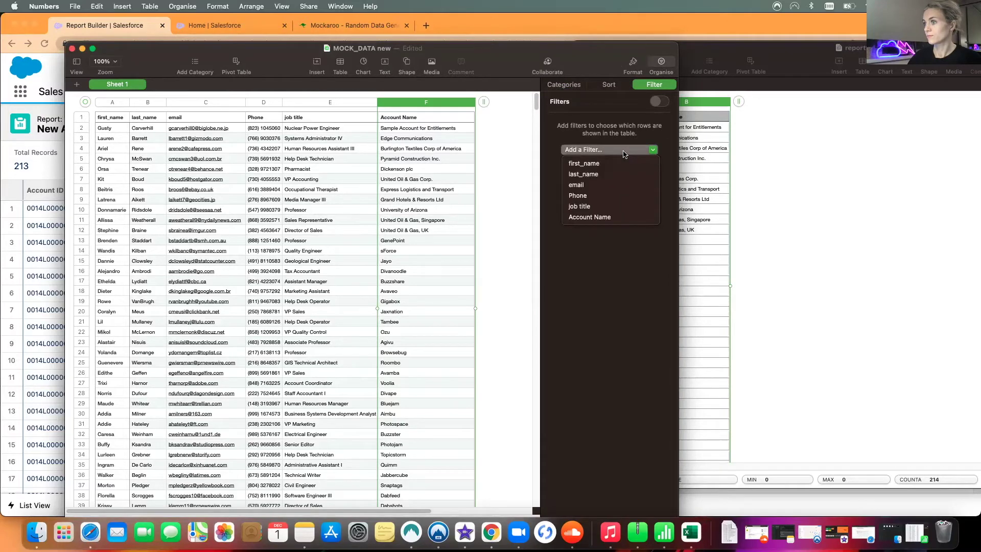
left_click(595, 217)
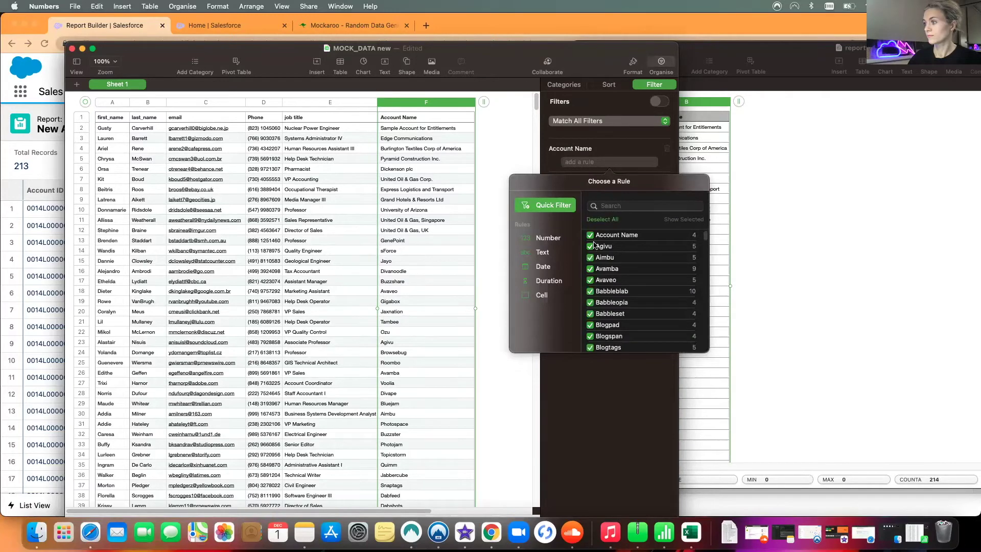
left_click(599, 220)
left_click(590, 235)
Clear the repeated "Account Name" header values from the filtered contact rows.
left_click_drag(416, 138, 415, 154)
key("Delete")
left_click(421, 125)
key("Delete")
Include Agivu in the Account Name filter and fill Agivu into the blank account cells in rows 215 and 429.
left_click(606, 220)
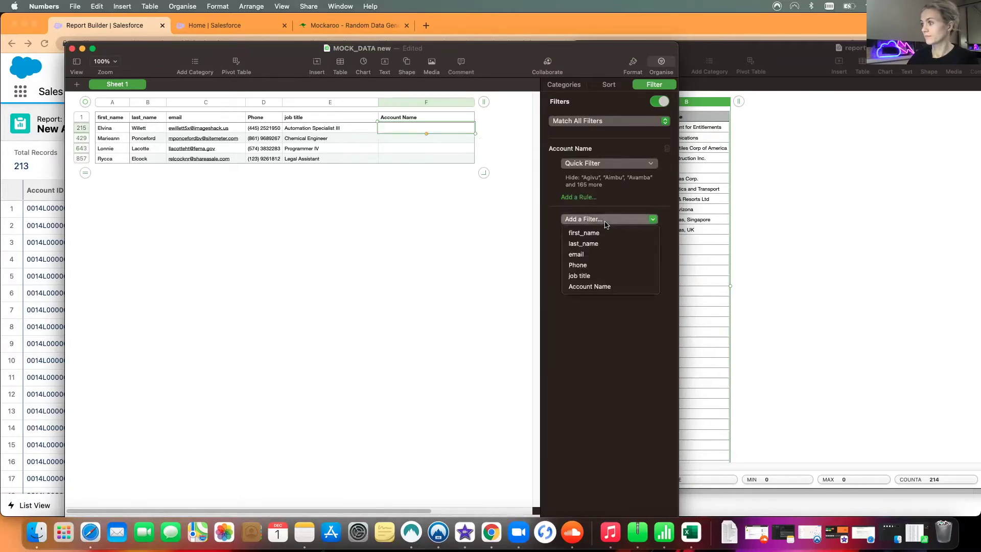
left_click(606, 141)
left_click(601, 164)
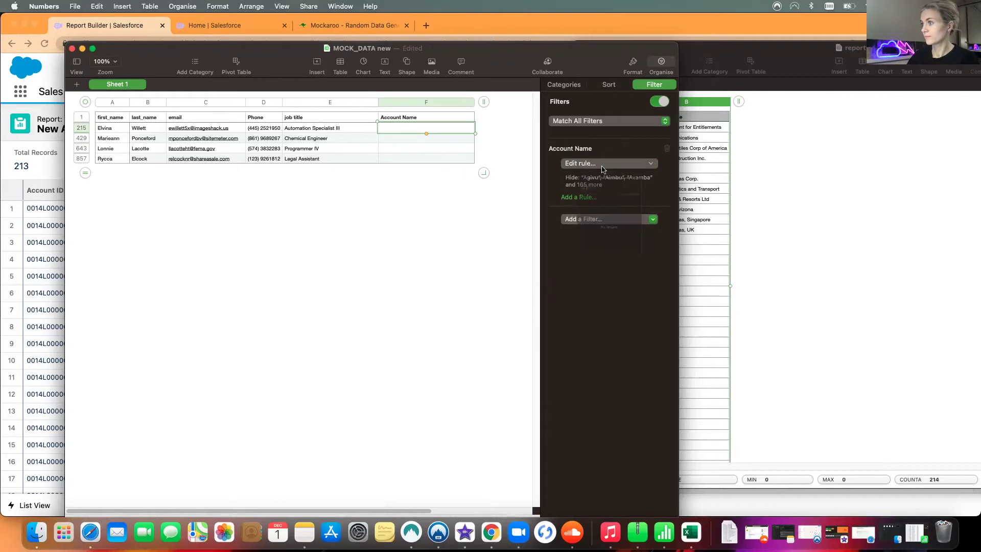
left_click(554, 238)
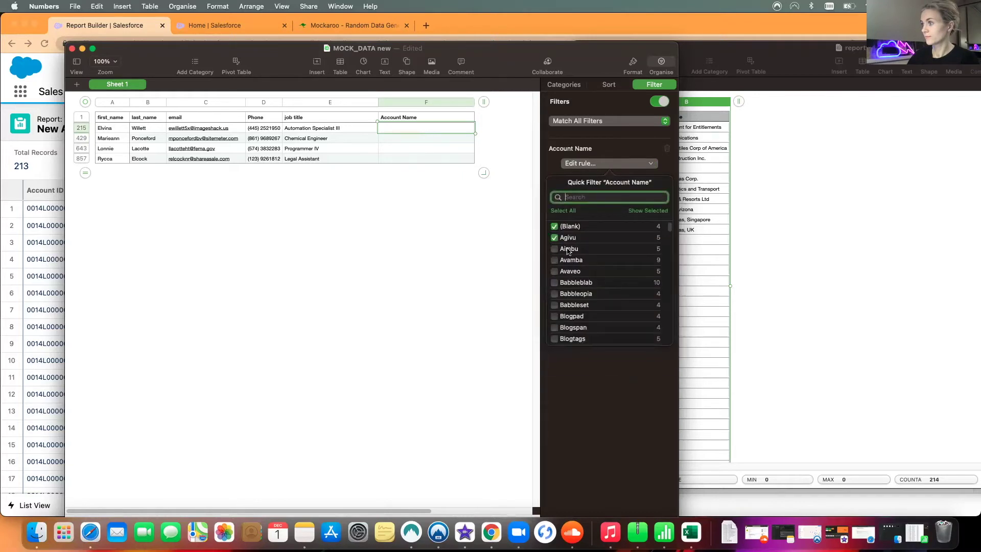
left_click(404, 129)
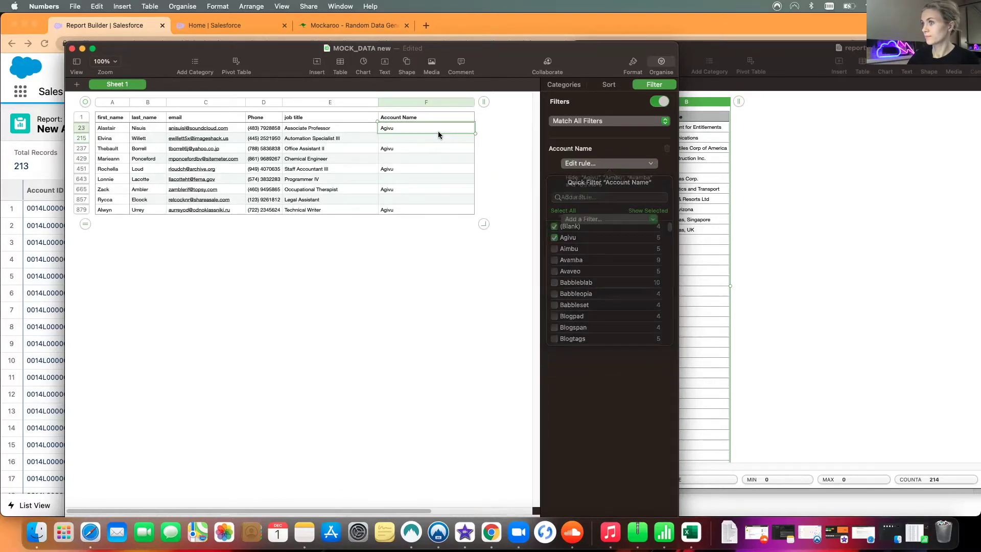
left_click_drag(427, 132, 425, 159)
Include Aimbu in the Account Name filter and copy Aimbu into the blank account cells in rows 643 and 857.
left_click(596, 164)
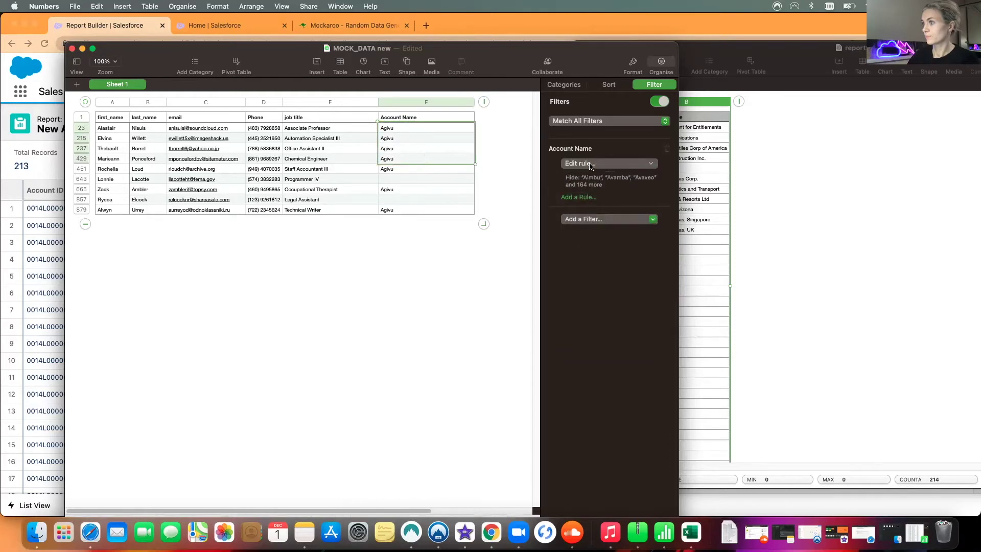
left_click(555, 249)
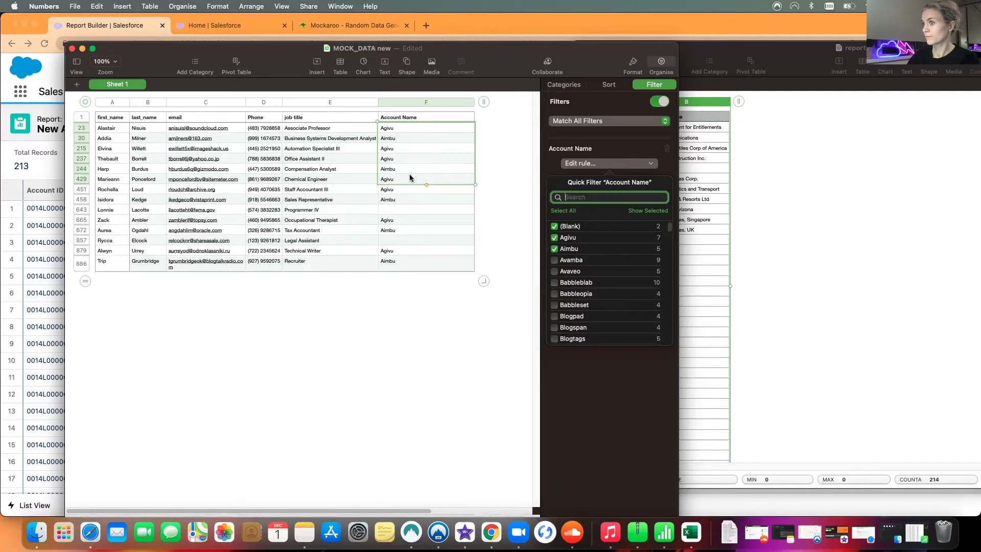
left_click(409, 168)
key("super+c")
type("C")
key("super+z")
left_click(402, 210)
key("super+v")
left_click(405, 240)
key("super+v")
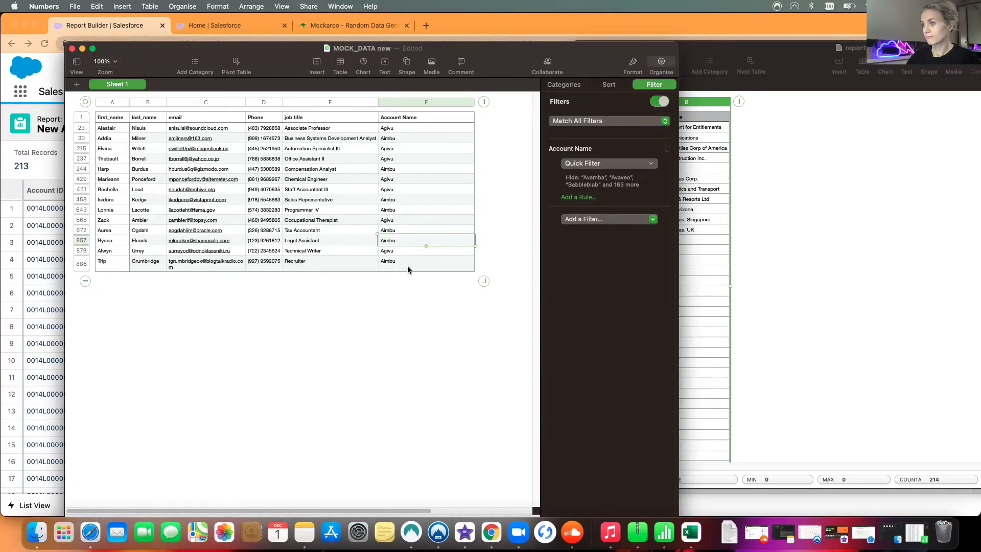
Remove the Account Name filter from the contact table to show all rows.
left_click(424, 281)
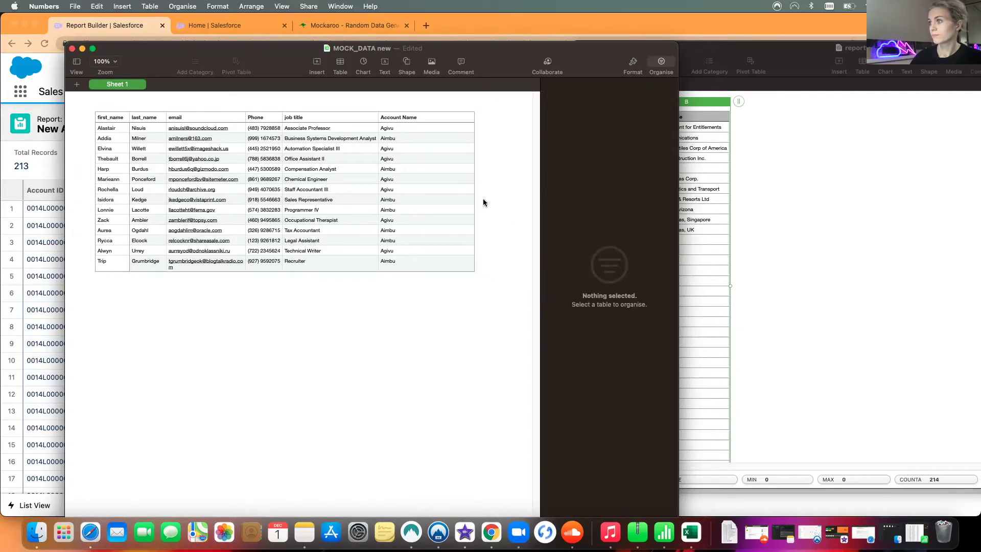
left_click(662, 65)
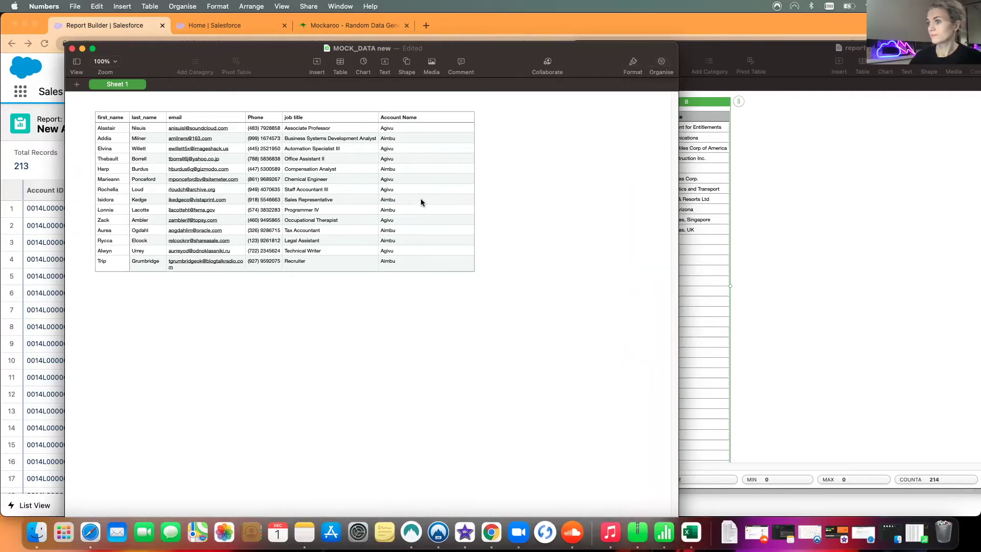
left_click(424, 117)
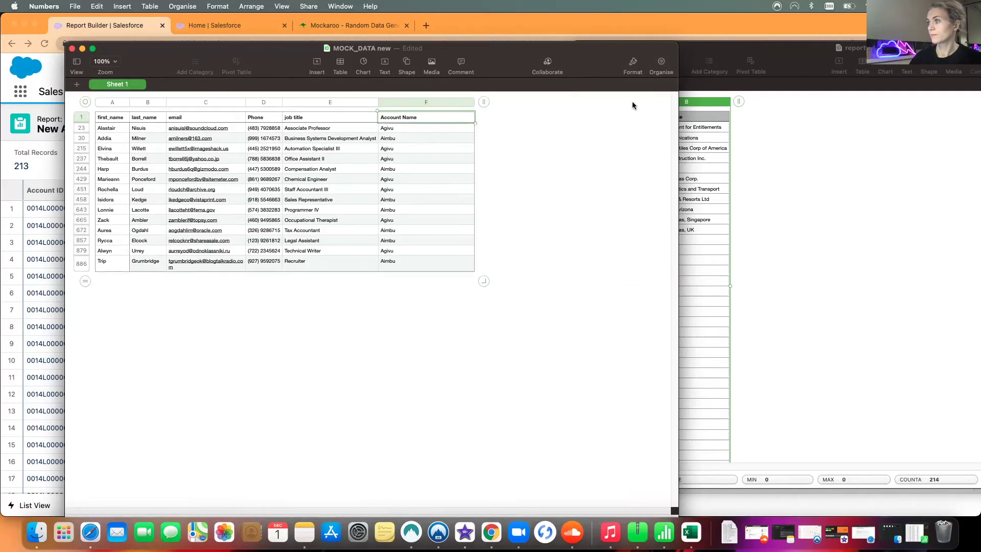
left_click(432, 101)
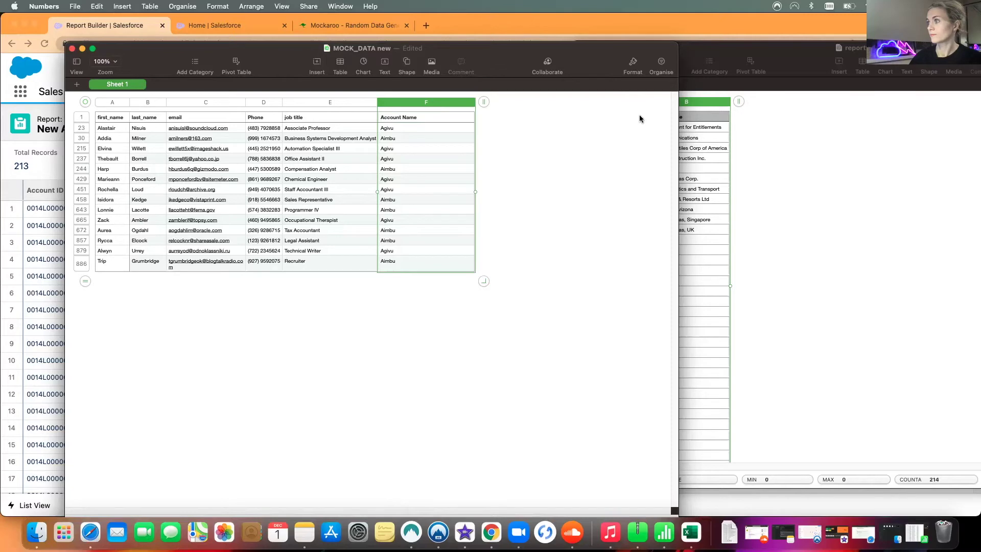
left_click(661, 66)
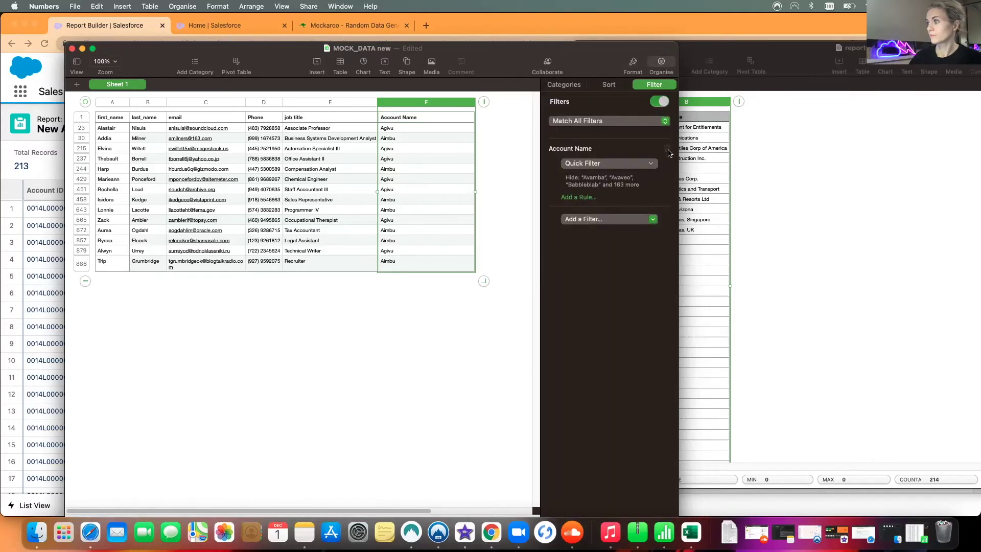
key("super+z")
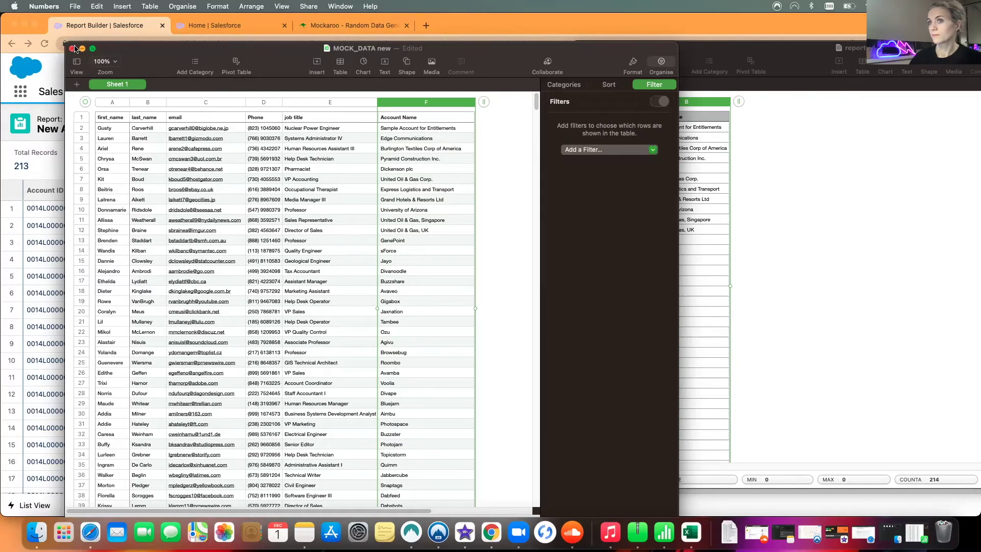
Export the spreadsheet as a CSV file named MOCK_DATA new2 to the Salesforce Atlas folder.
left_click(75, 7)
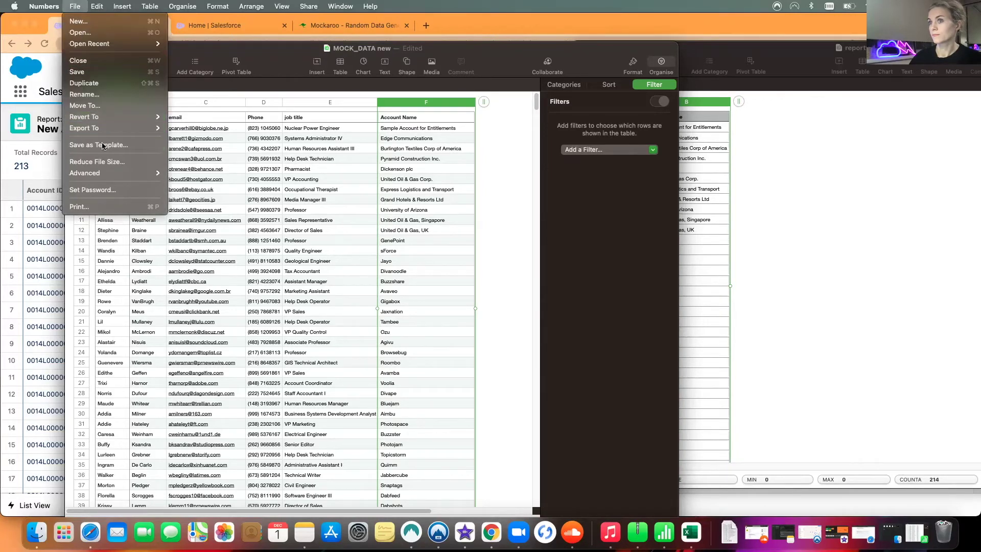
mouse_move(105, 117)
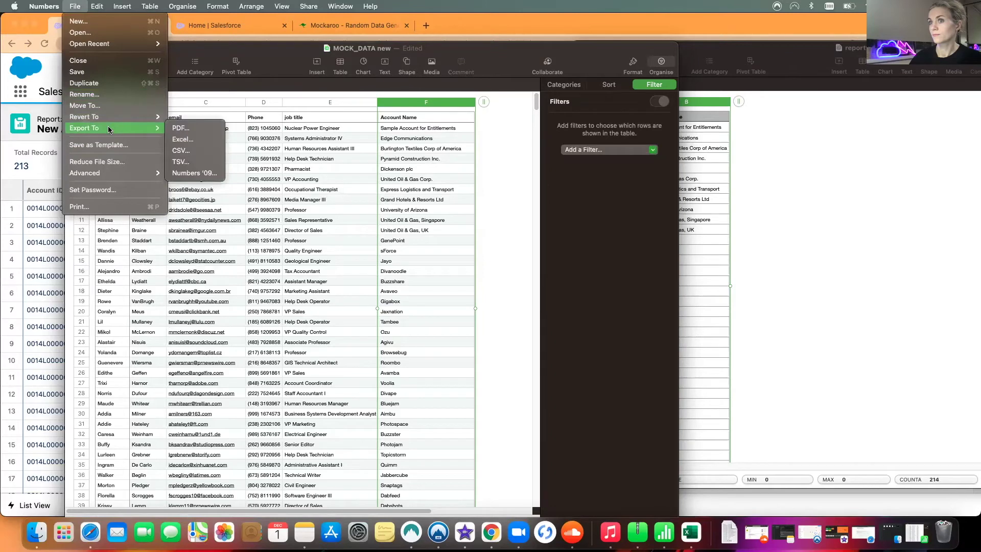
left_click(185, 151)
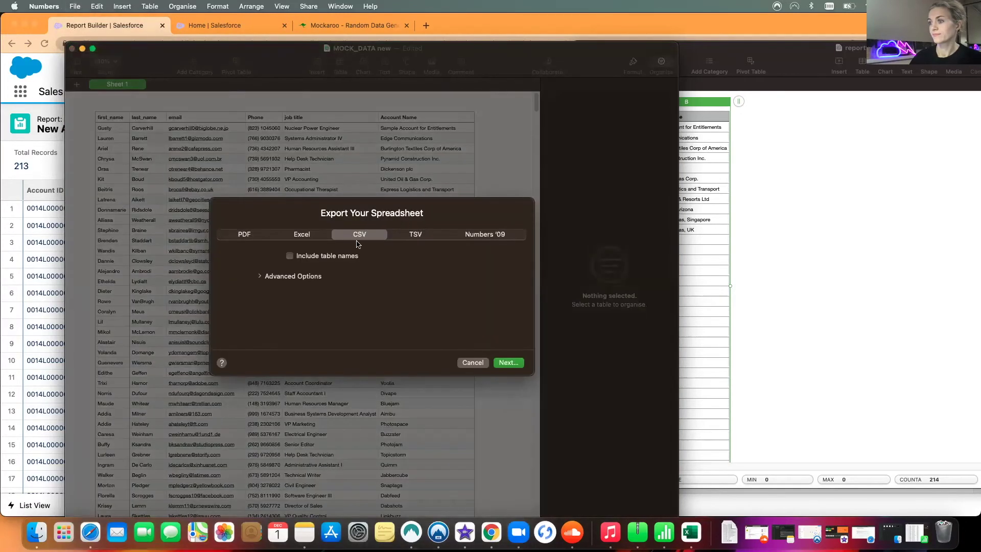
left_click(509, 362)
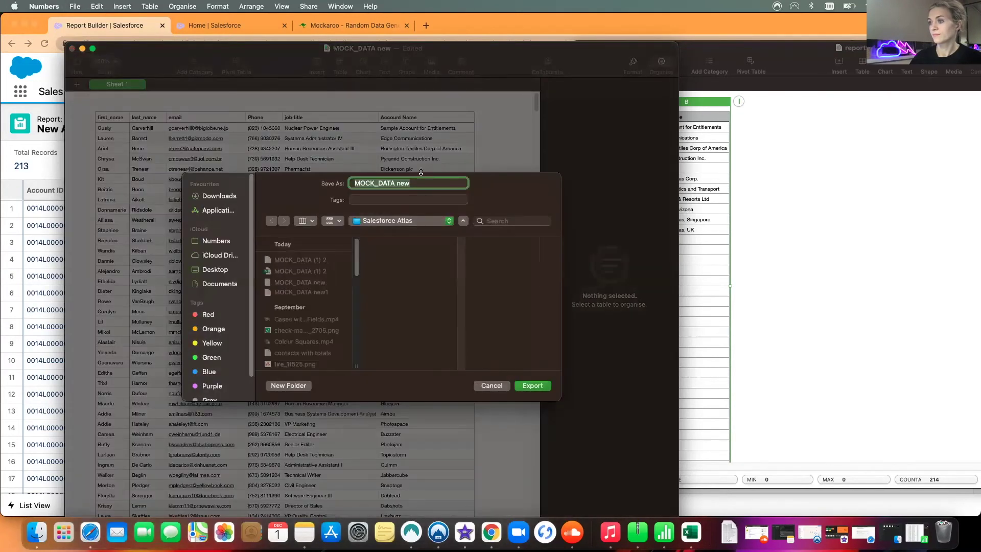
left_click(417, 183)
type("2")
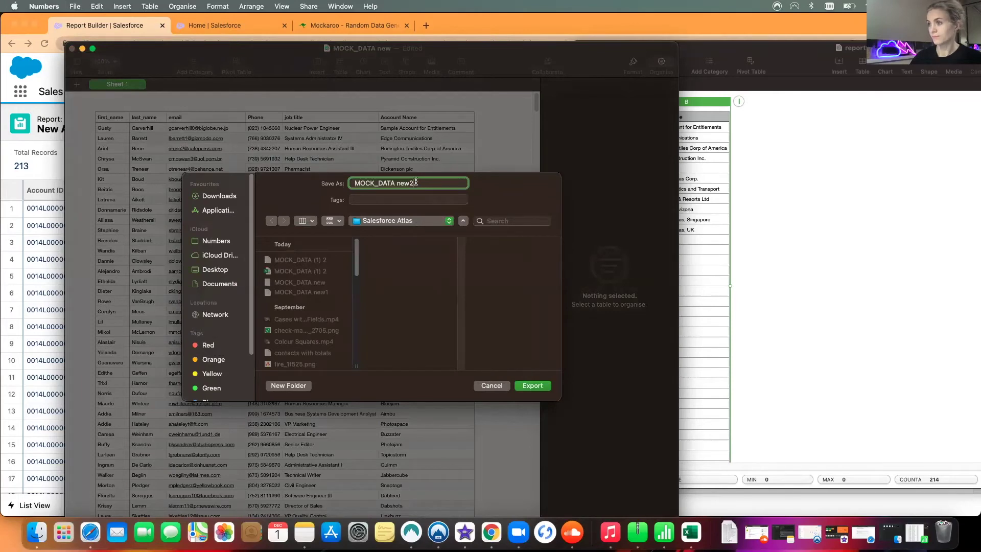
left_click(533, 385)
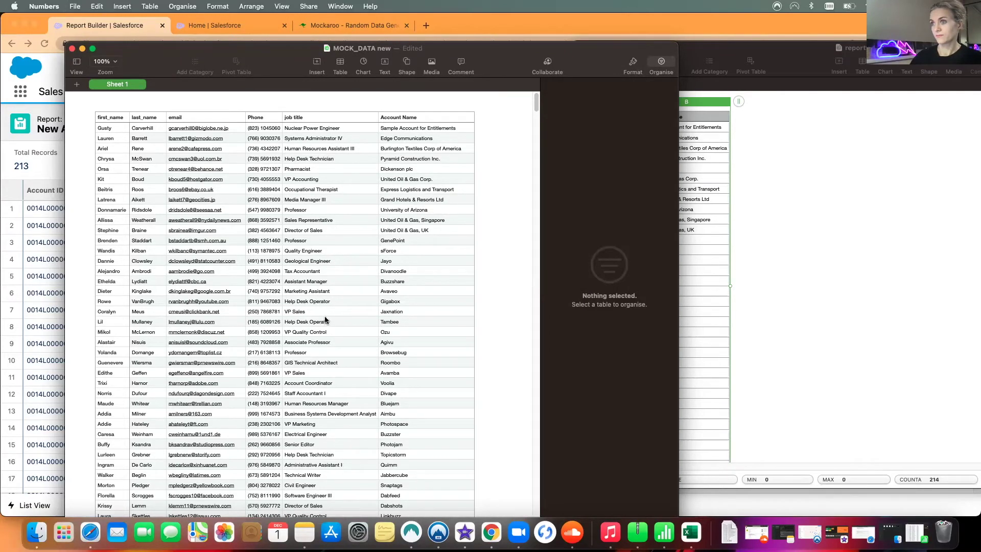
Switch to Salesforce Setup in Chrome, find the Data Import Wizard by searching for "data im", and launch it.
left_click(195, 37)
left_click(218, 27)
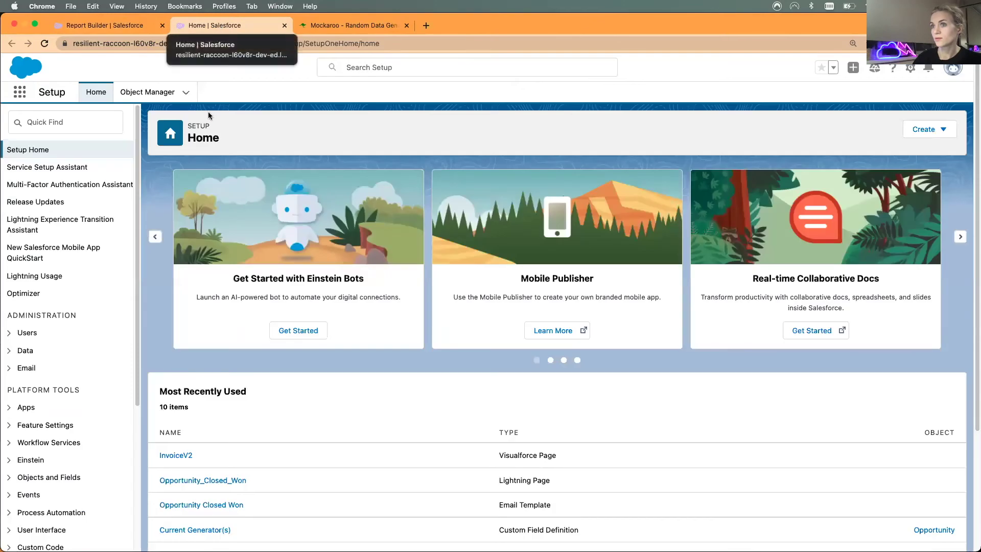
left_click(72, 121)
type("data ")
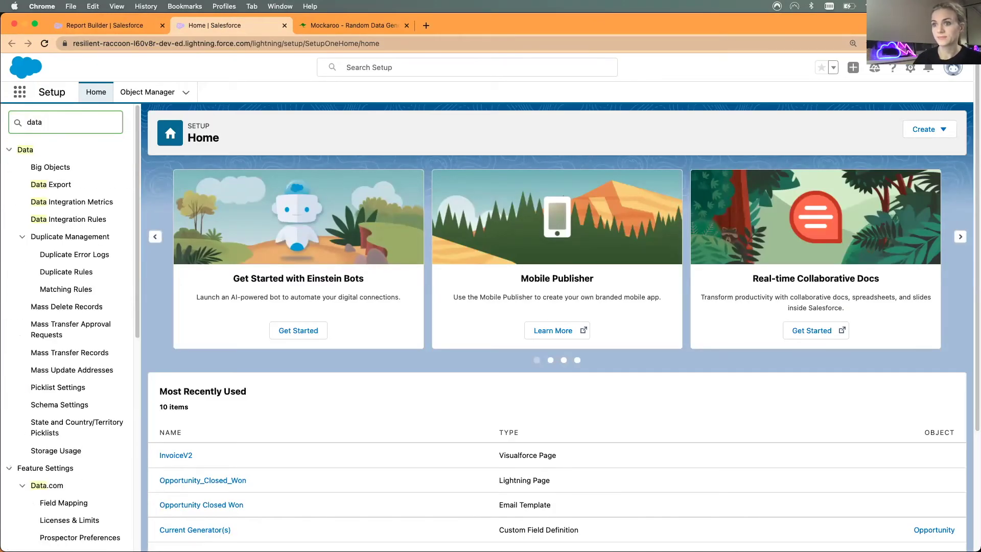
type("im")
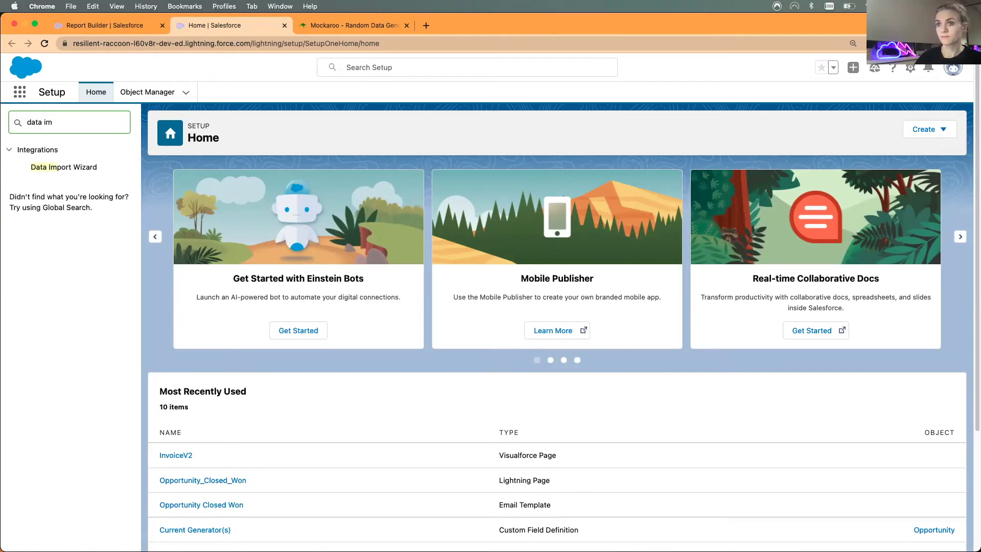
left_click(52, 168)
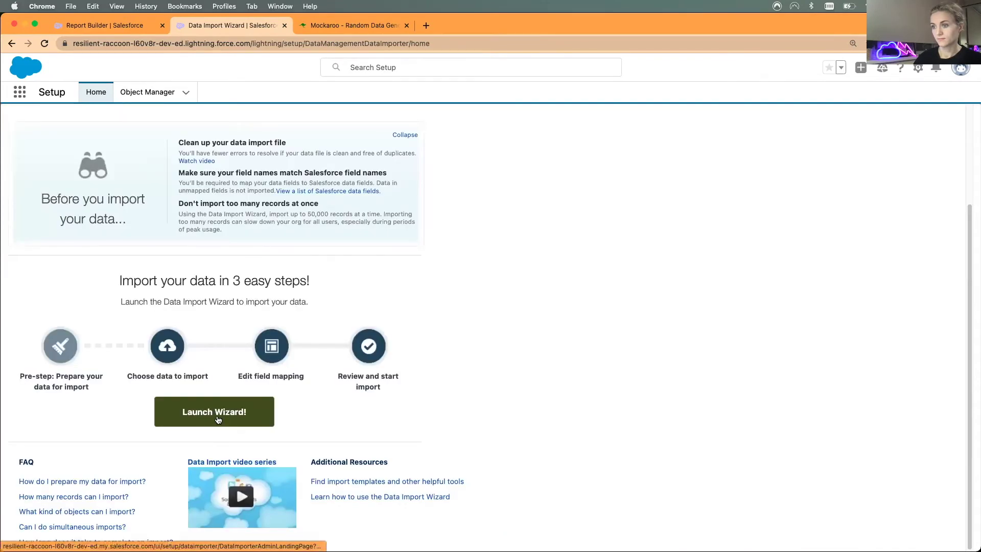
left_click(218, 418)
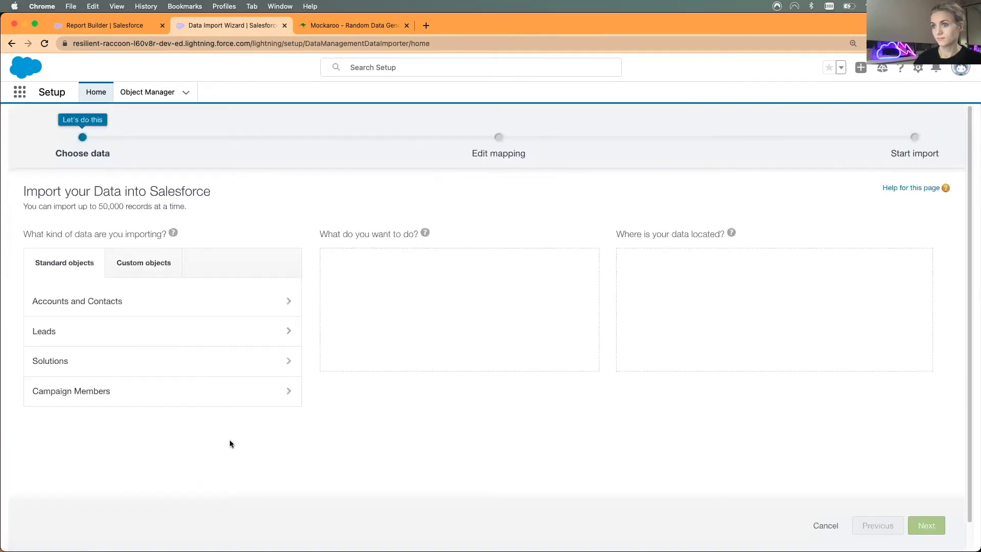
Set the import to add new Accounts and Contacts records, with no contact matching and accounts matched by Name & Site.
left_click(170, 306)
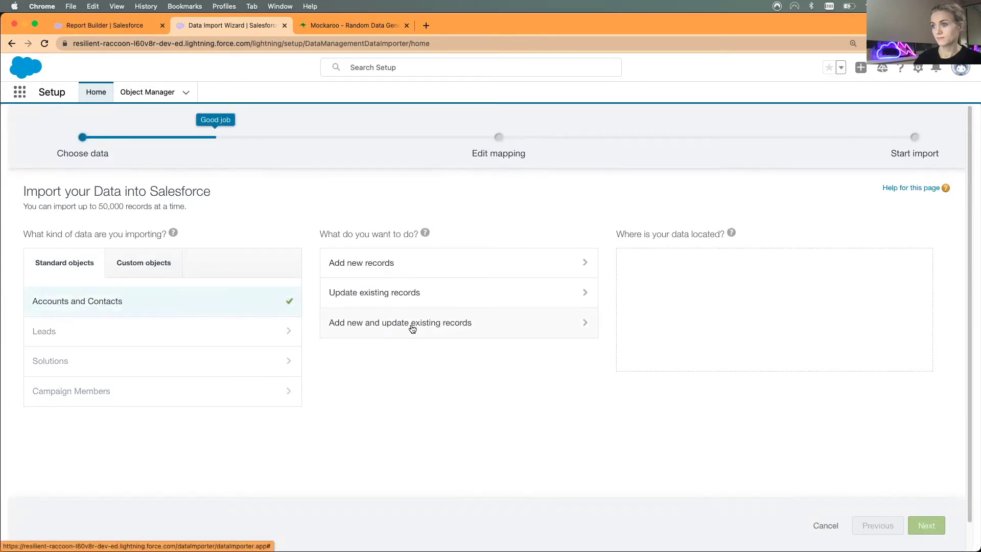
left_click(410, 266)
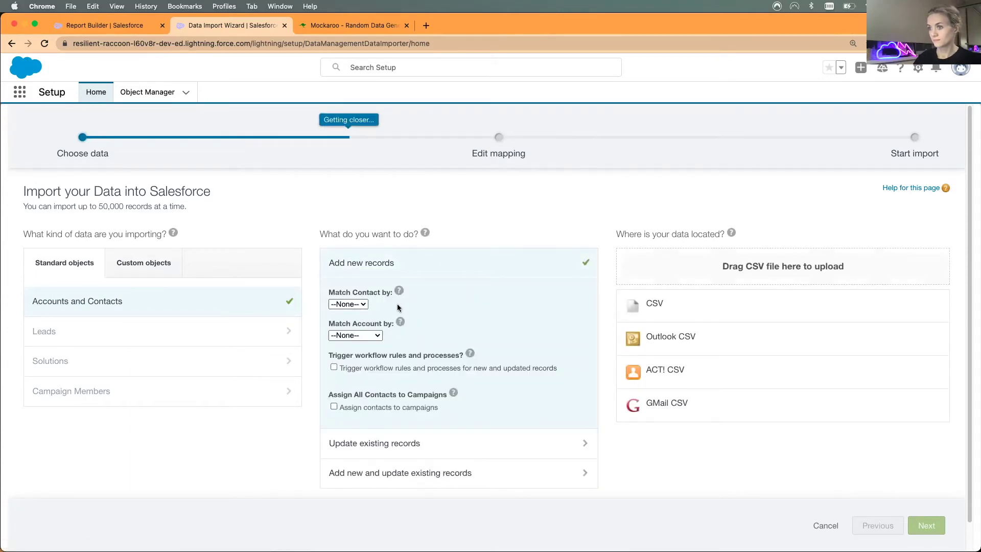
left_click(379, 334)
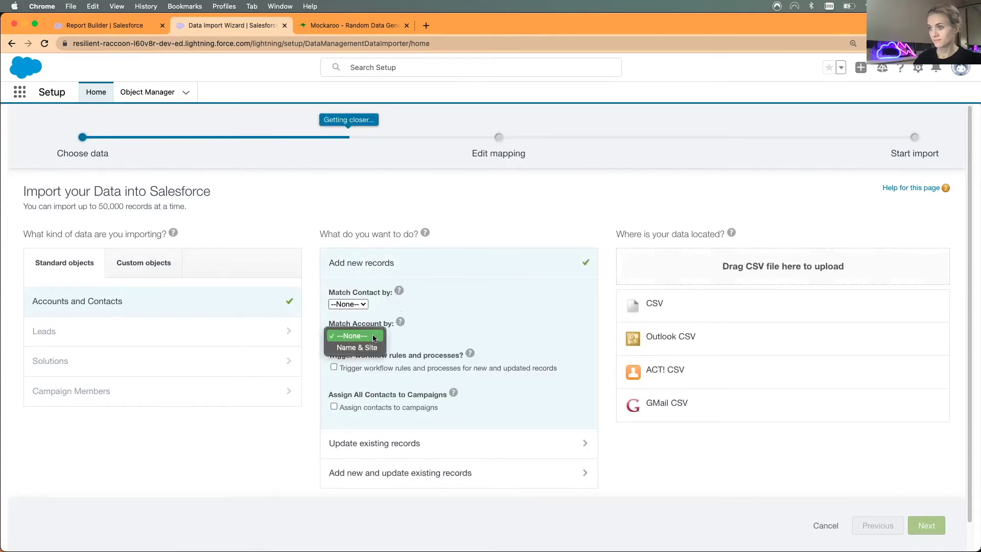
left_click(375, 337)
left_click(354, 303)
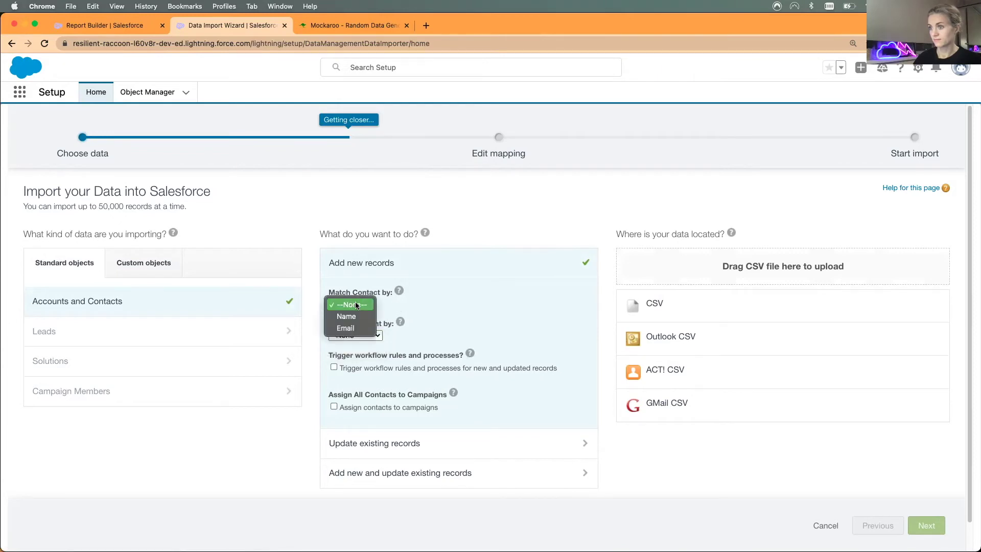
left_click(356, 305)
scroll(460, 311, "down", 1)
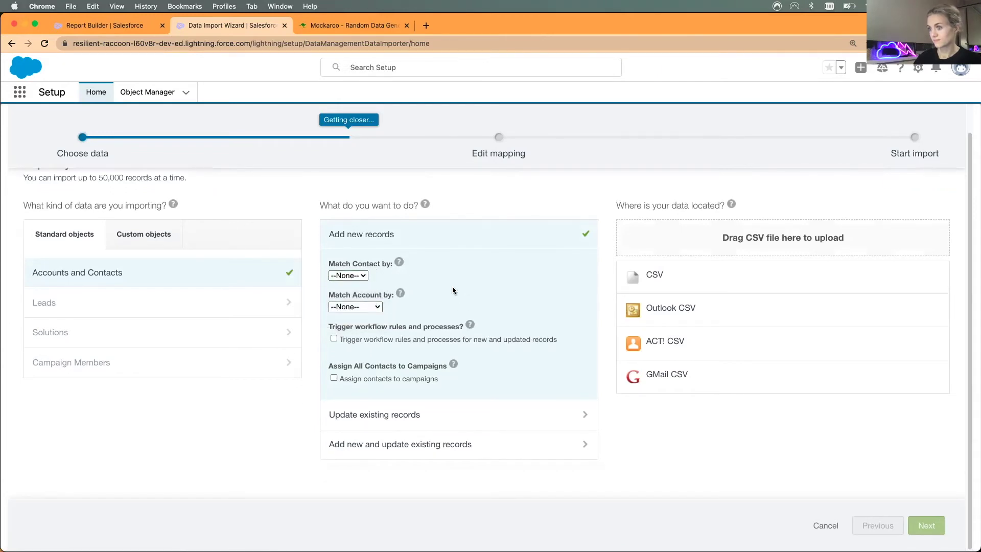
Choose CSV as the data source and select the MOCK_DATA new2 file from the Salesforce Atlas folder.
left_click(680, 306)
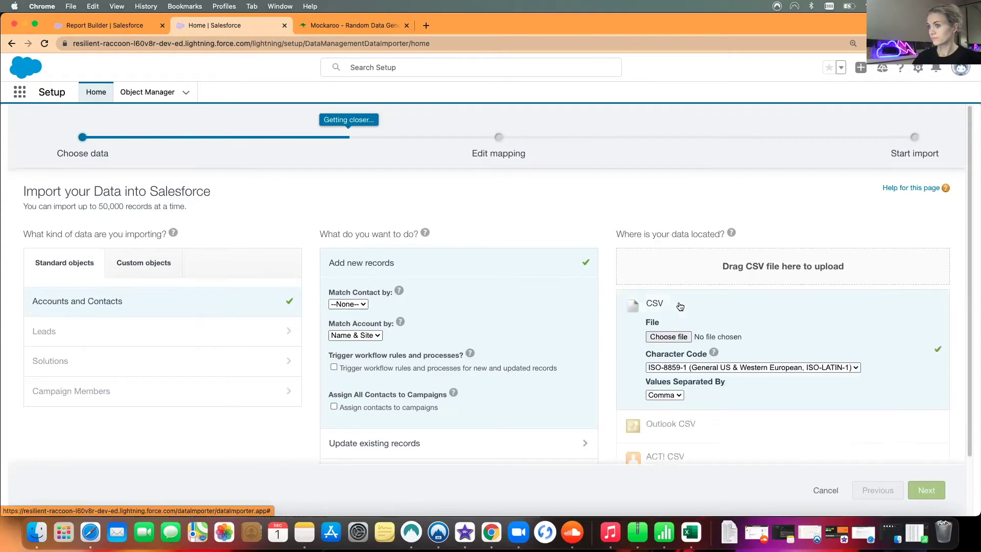
left_click(668, 337)
left_click(415, 279)
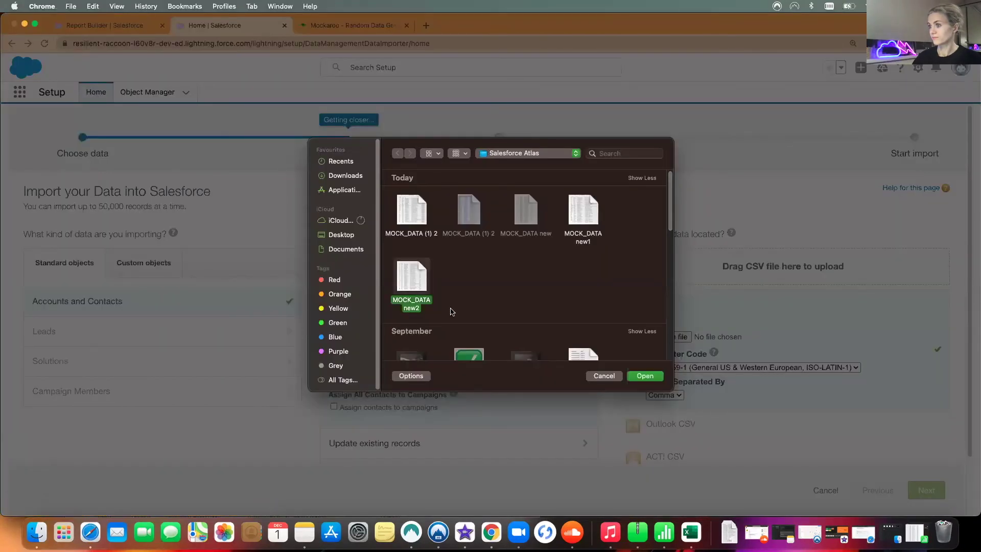
left_click(643, 376)
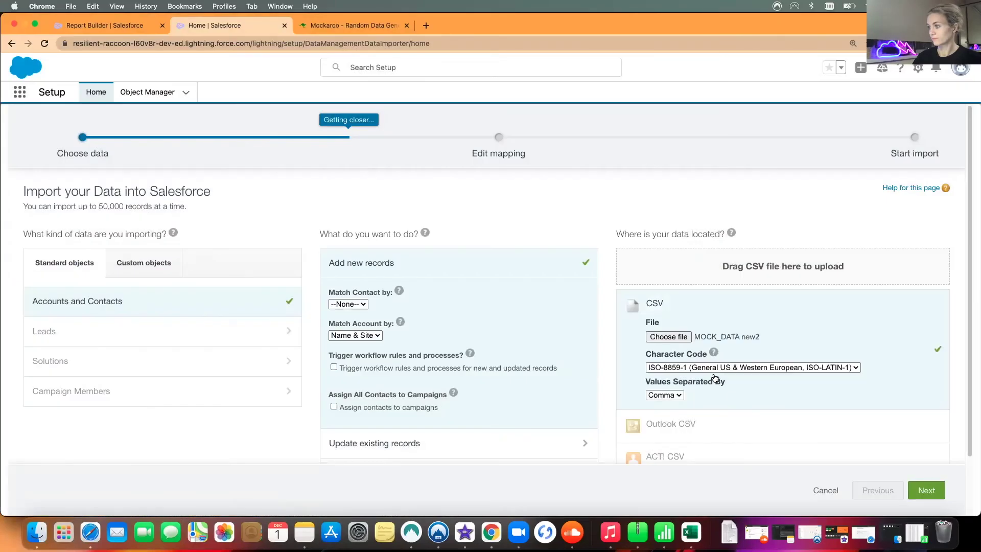
Choose the character code for the MOCK_DATA new2 file and continue to the field mapping.
left_click(714, 368)
left_click(721, 414)
left_click(926, 490)
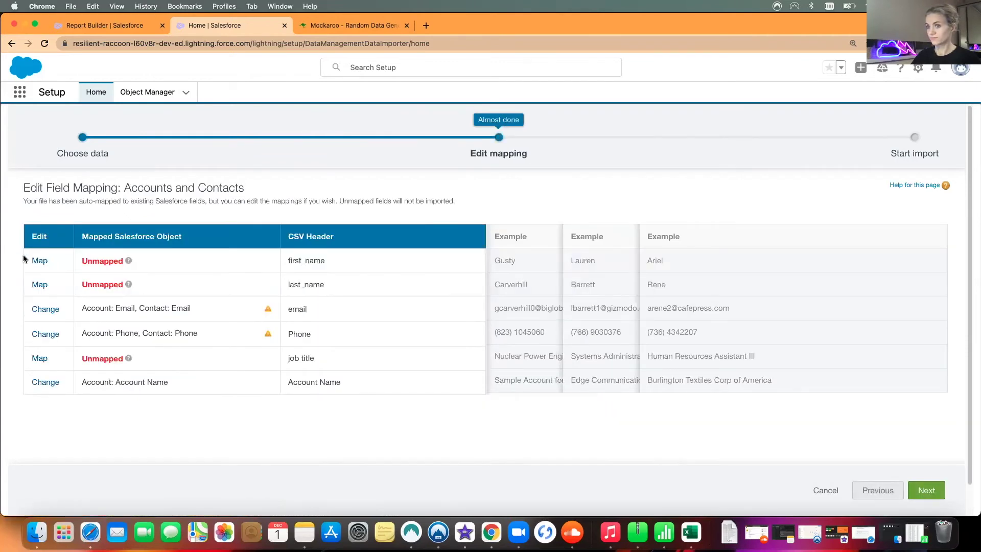
Map the first_name CSV column to the Contact: First Name field, searching the fields for "name".
left_click(39, 261)
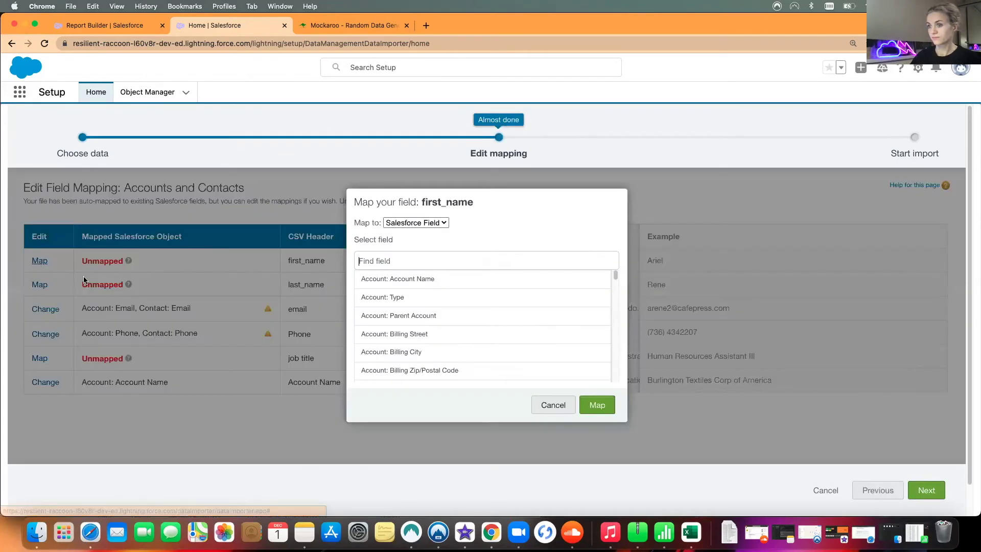
type("name")
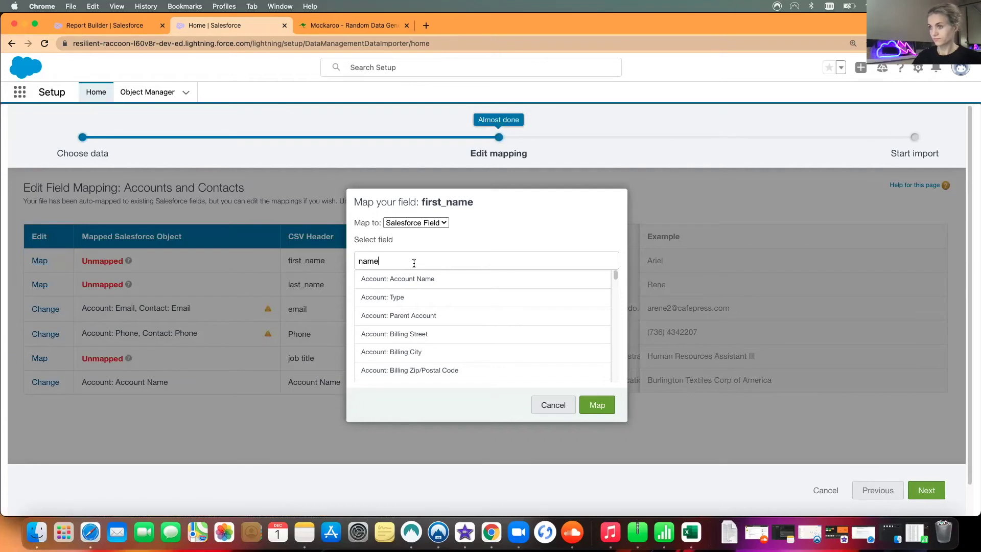
left_click(381, 264)
left_click(413, 309)
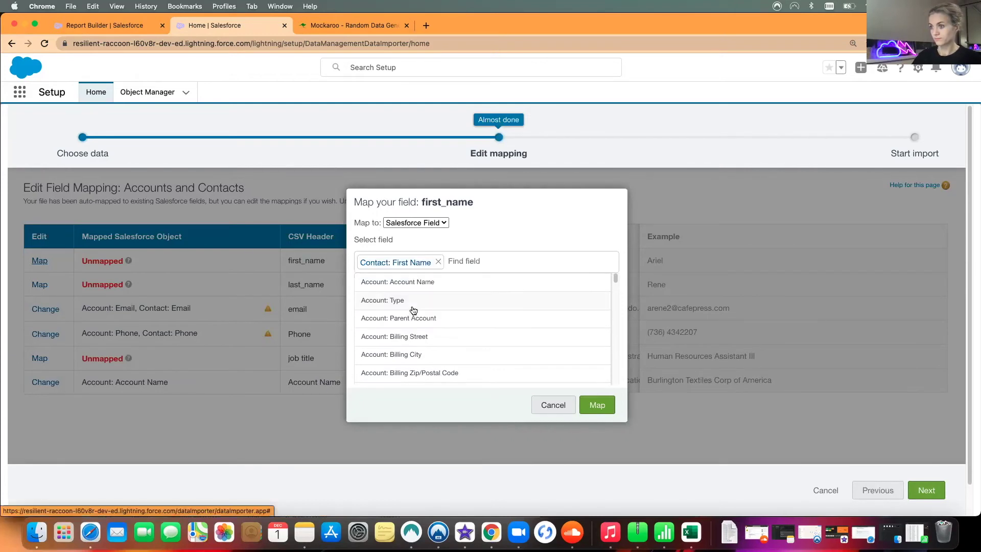
left_click(597, 405)
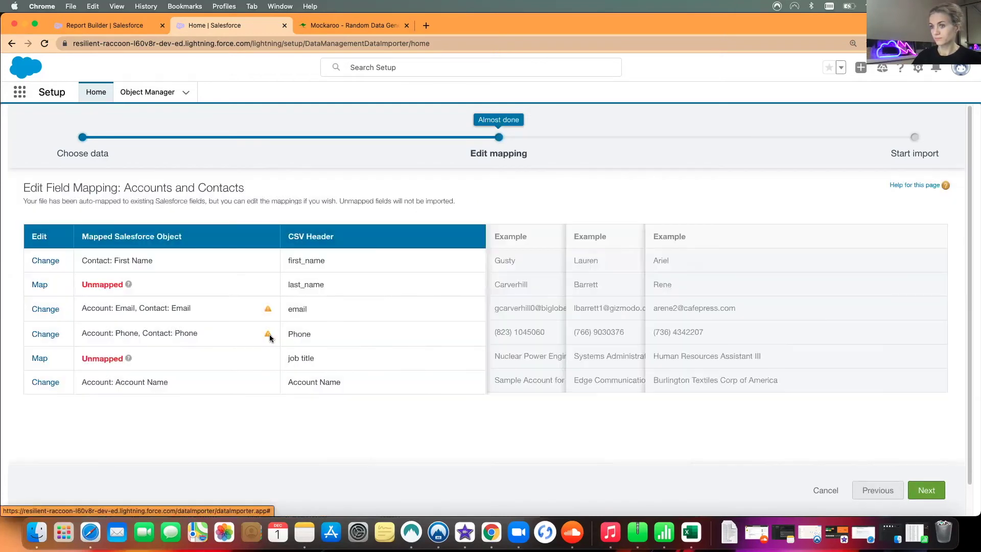
Map the last_name CSV column to the Contact: Last Name field, searching the fields for "name".
left_click(40, 286)
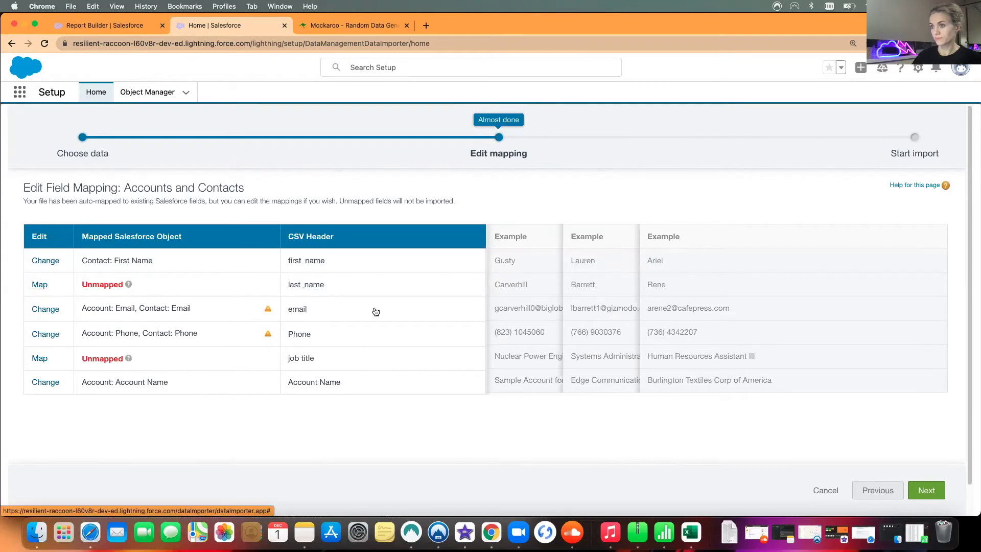
type("name")
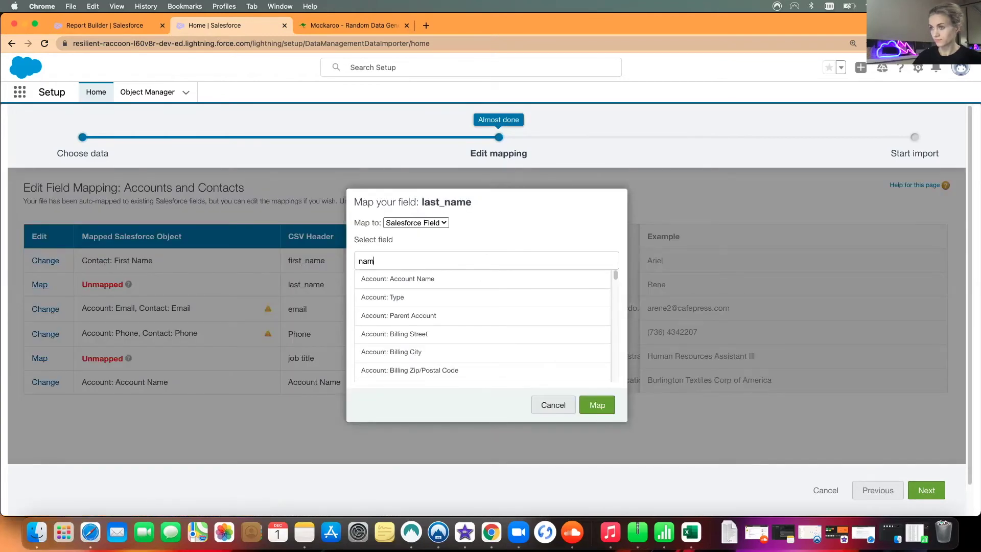
left_click(427, 322)
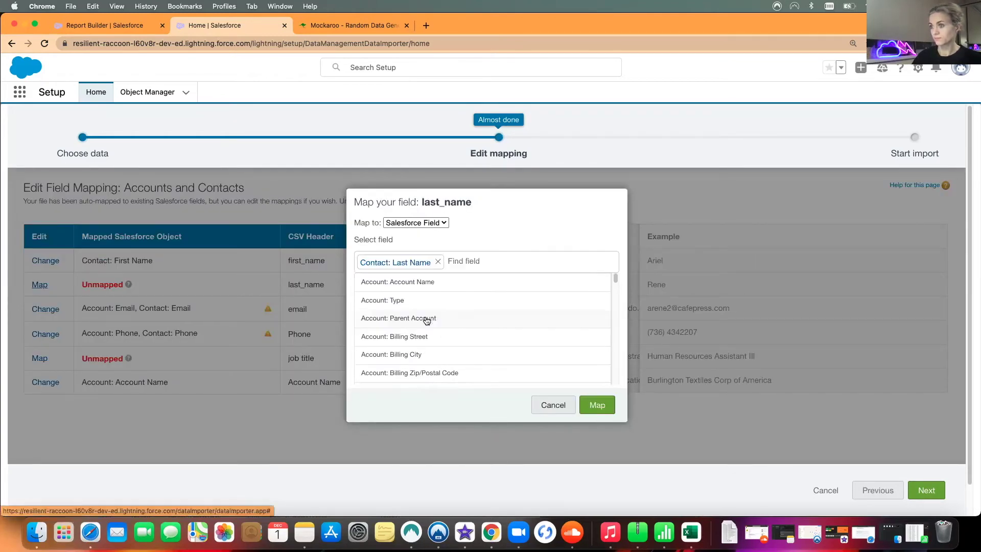
left_click(592, 403)
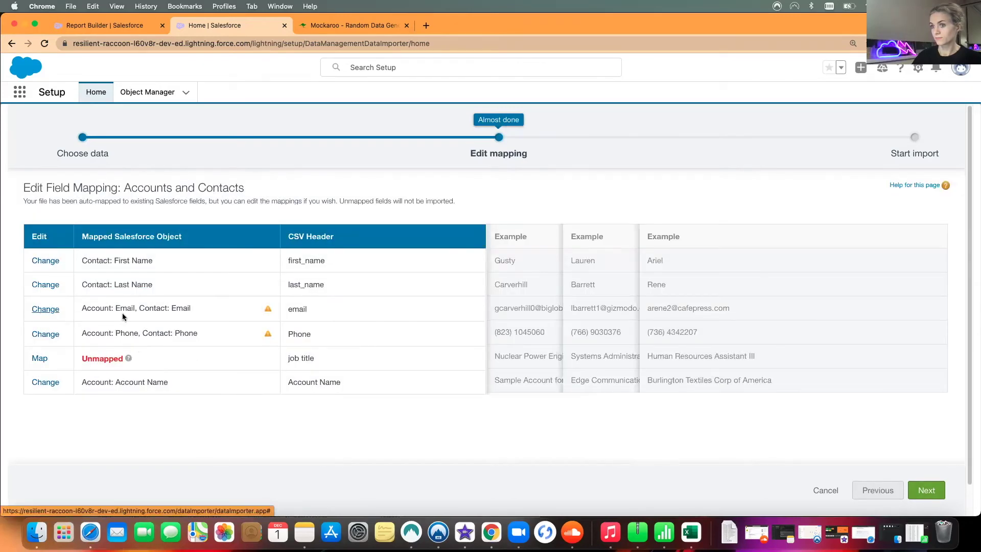
Remove the Account fields from the email and Phone mappings, leaving only Contact: Email and Contact: Phone.
left_click(44, 309)
left_click(420, 261)
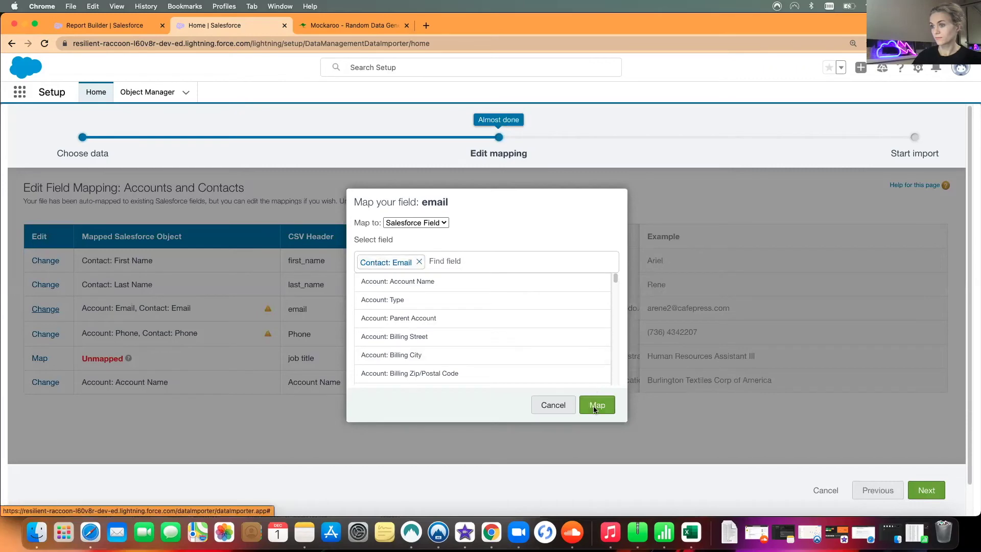
left_click(593, 404)
left_click(48, 334)
left_click(424, 262)
left_click(593, 405)
Map the job title CSV column to the Contact: Title field, searching the fields for "titl".
left_click(39, 357)
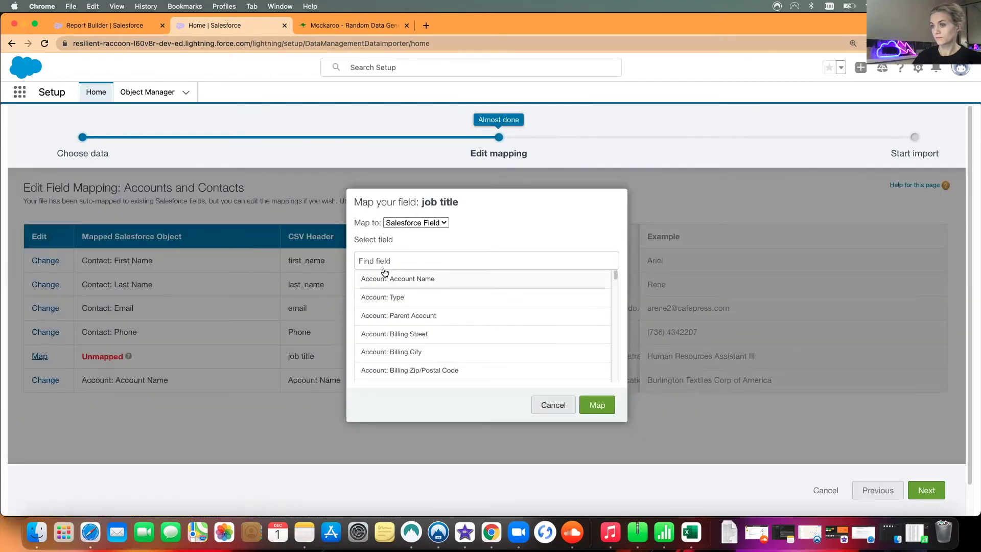
type("titl")
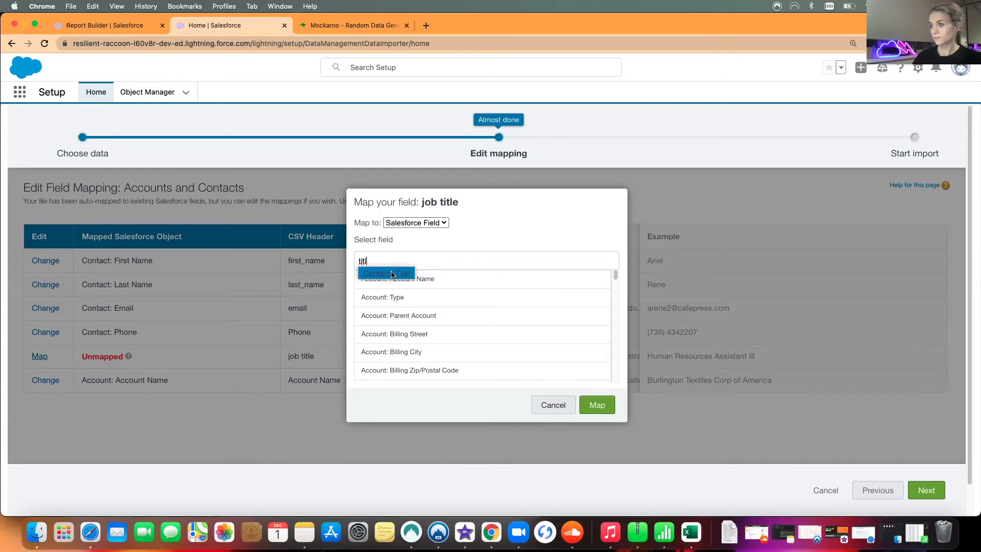
left_click(393, 274)
left_click(597, 404)
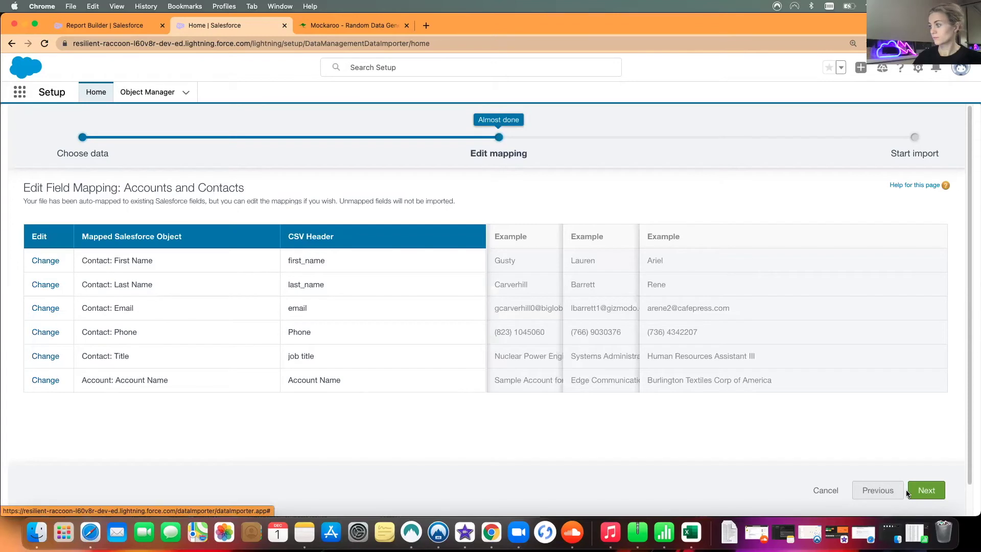
Accept the mapping, start the import and review the details and batches of its bulk data load job.
left_click(926, 490)
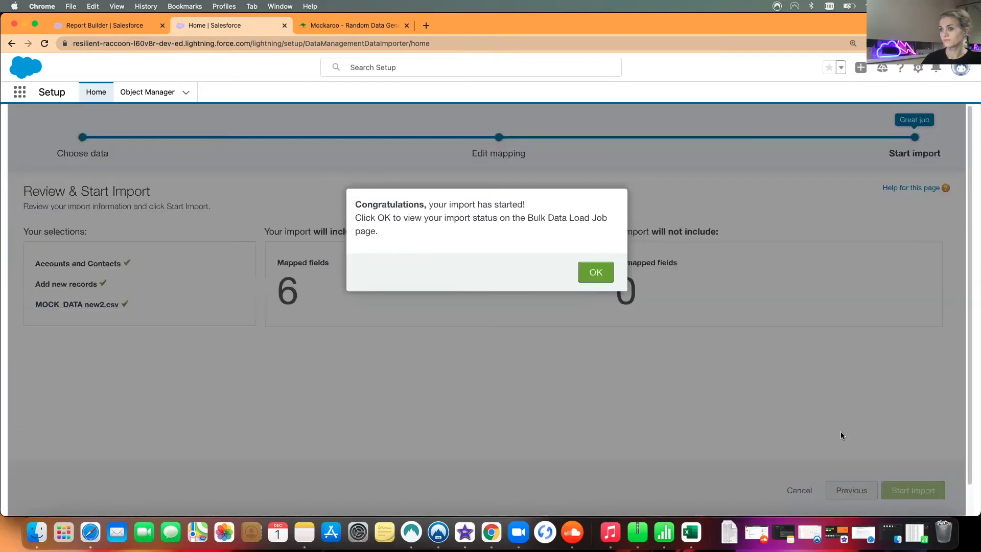
left_click(587, 272)
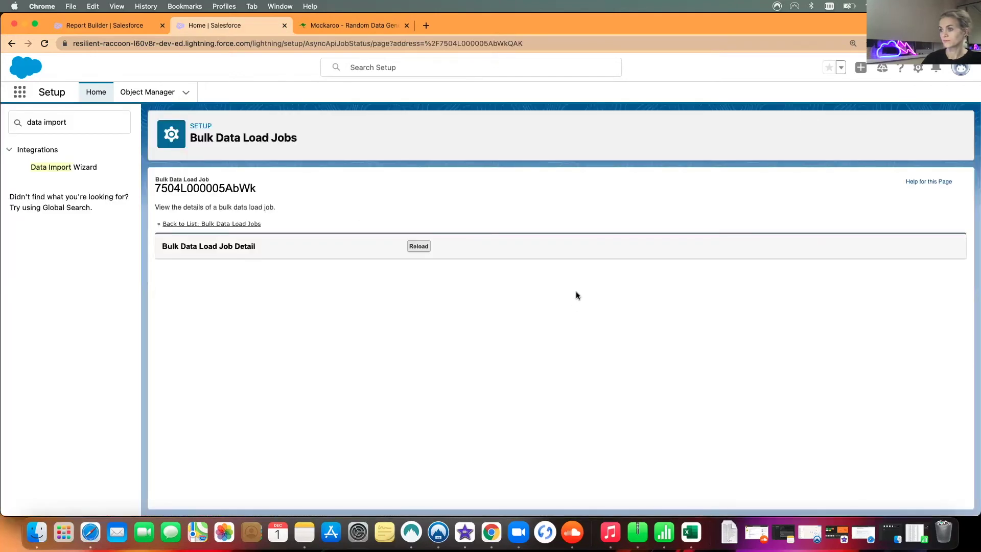
scroll(568, 298, "down", 2)
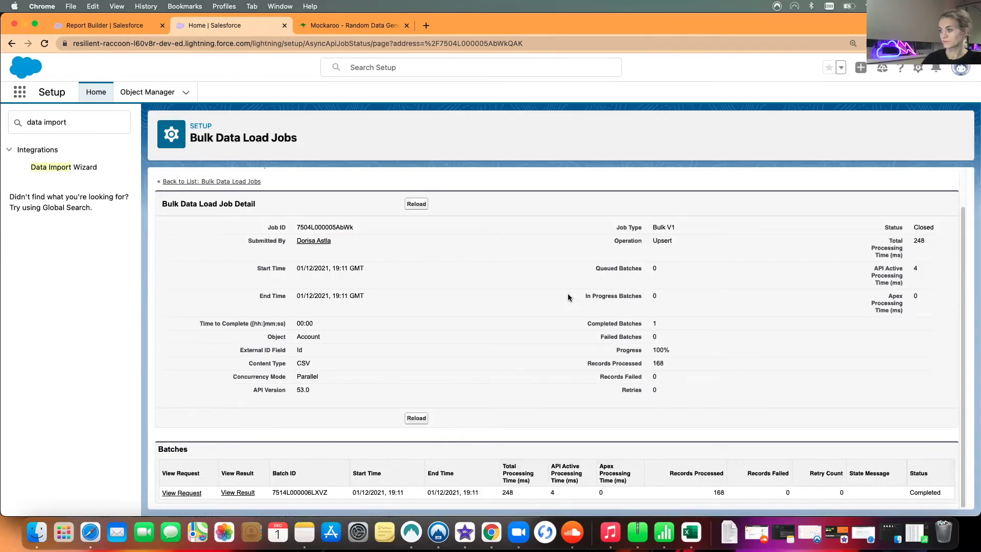
scroll(568, 298, "up", 1)
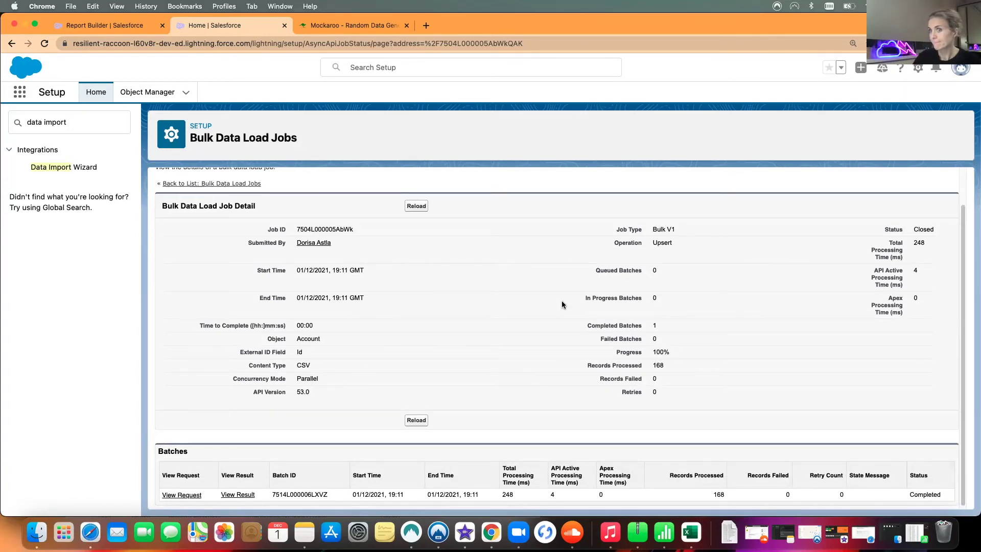
scroll(561, 304, "up", 2)
scroll(563, 301, "down", 2)
scroll(566, 324, "up", 2)
Switch to Numbers and check the MOCK_DATA new table down to its last row, including the Account Name column.
left_click(664, 531)
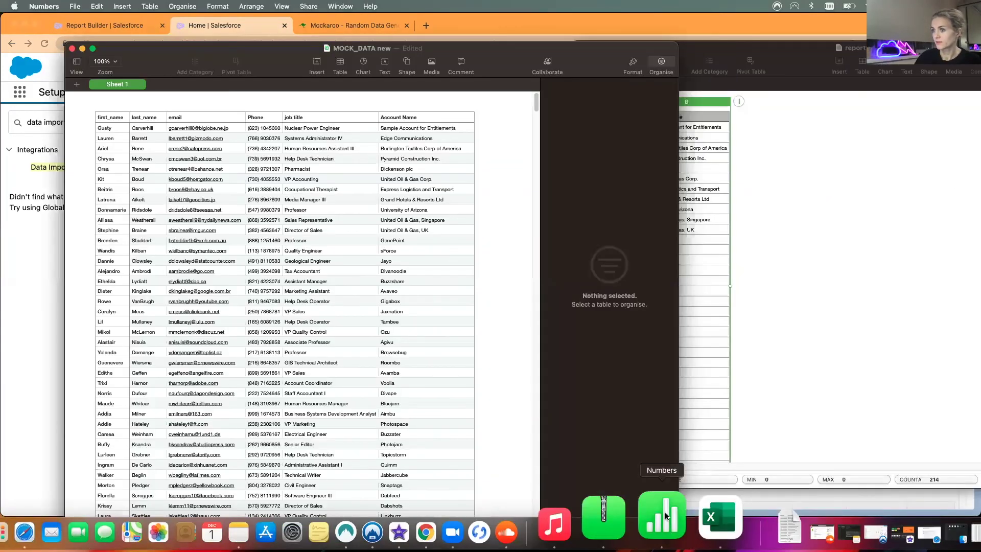
left_click(451, 149)
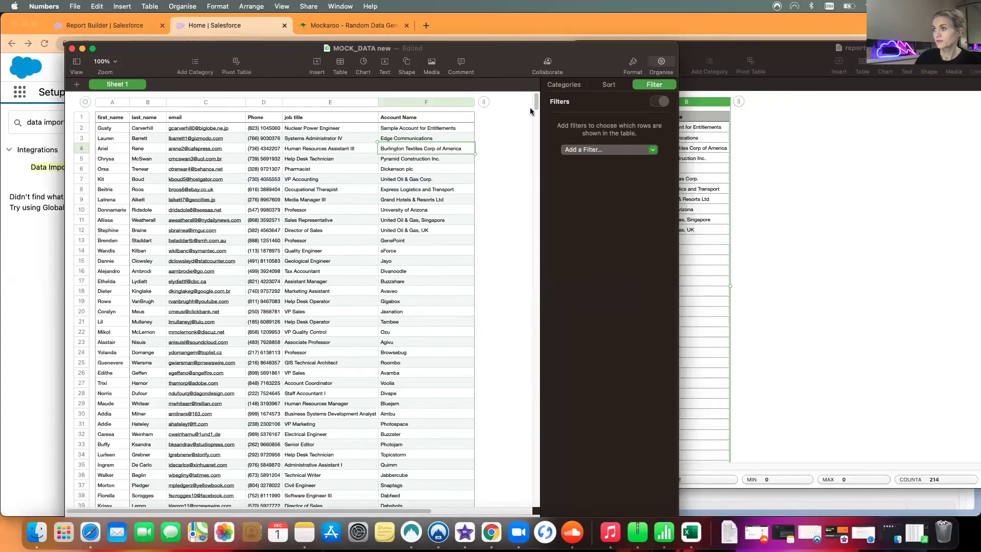
scroll(539, 230, "down", 1)
left_click_drag(536, 380, 540, 455)
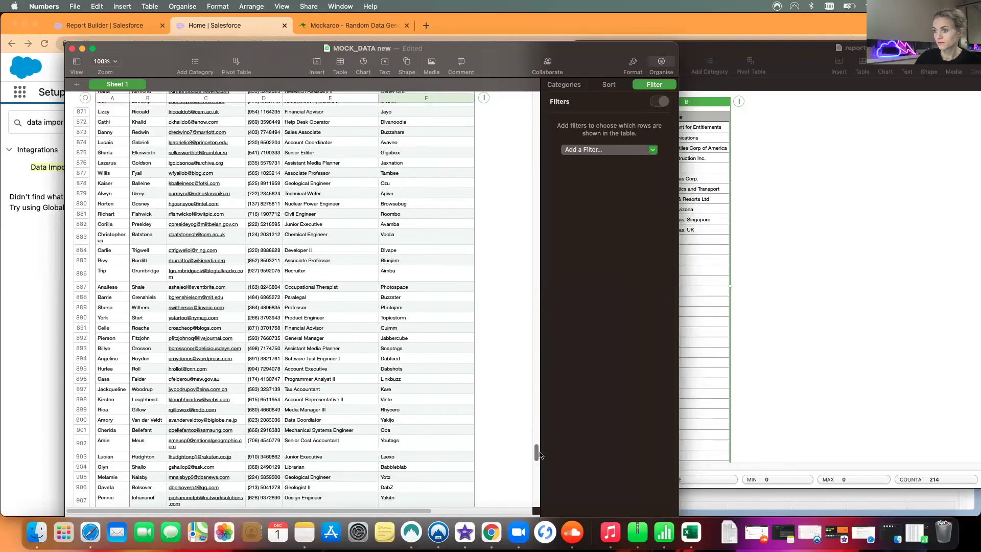
scroll(516, 427, "down", 5)
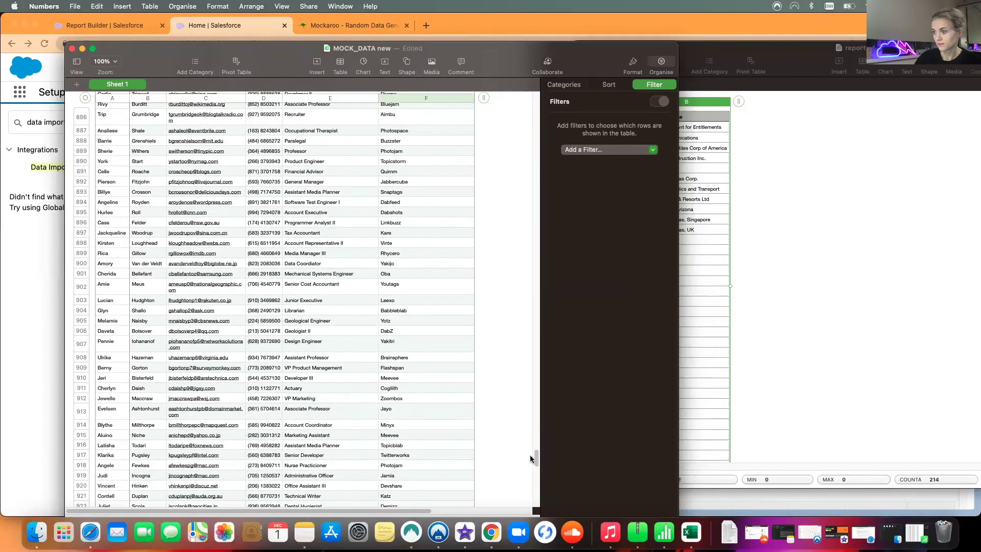
scroll(533, 457, "down", 20)
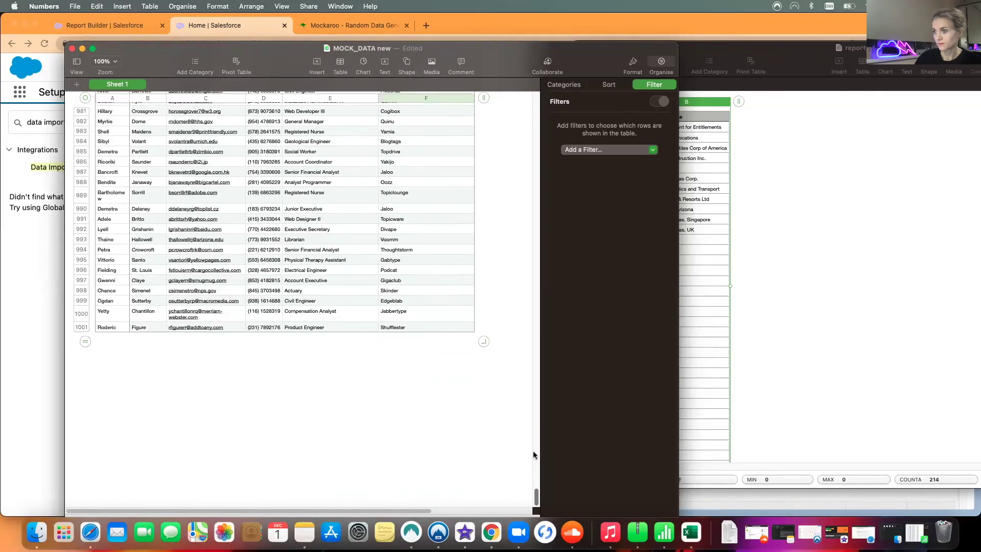
scroll(533, 454, "up", 20)
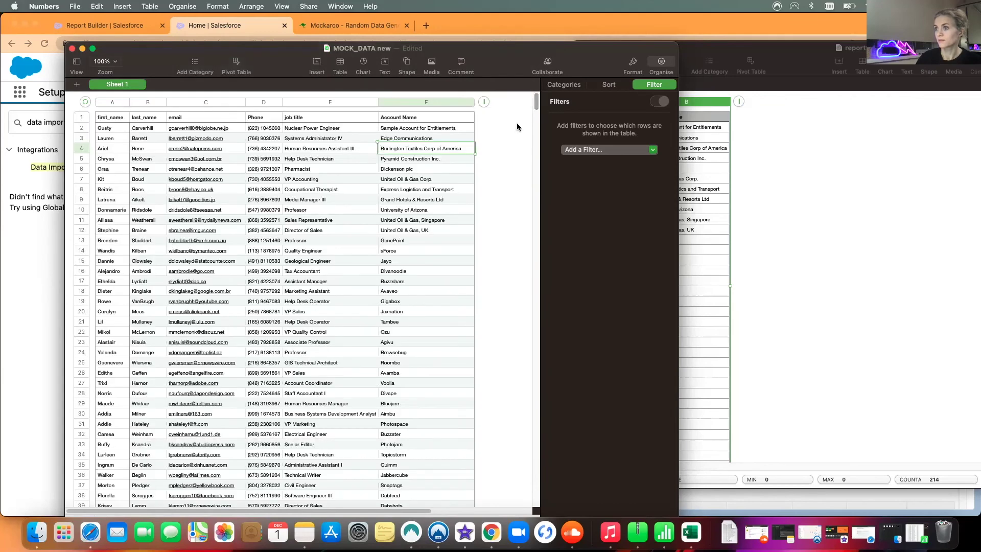
left_click(421, 128)
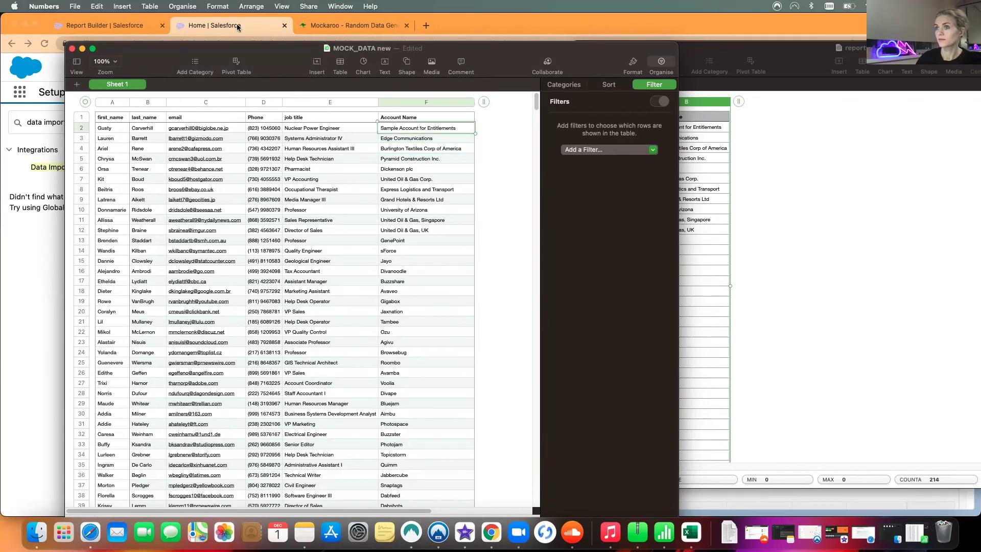
Return to Salesforce in Chrome and create a new report of the Contacts & Accounts type.
left_click(208, 26)
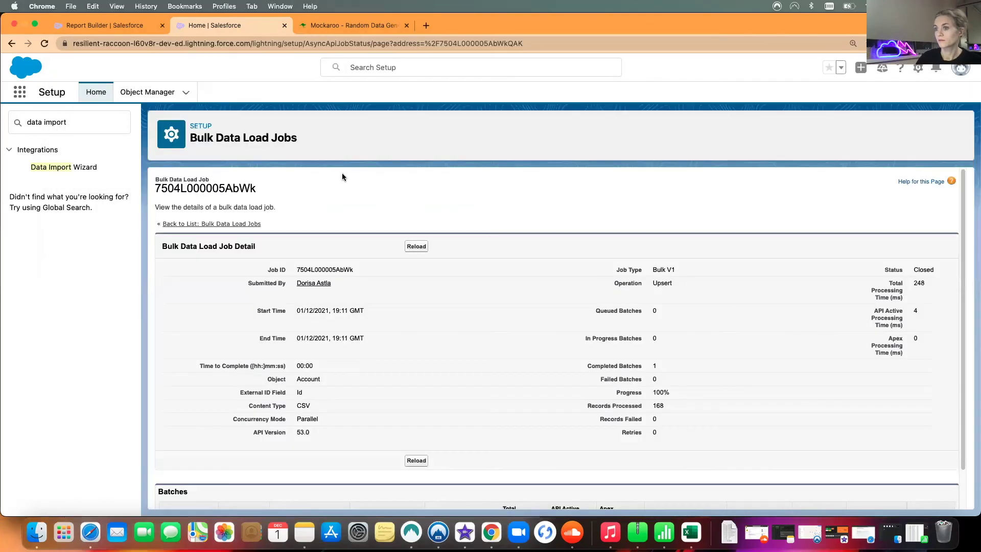
left_click(103, 26)
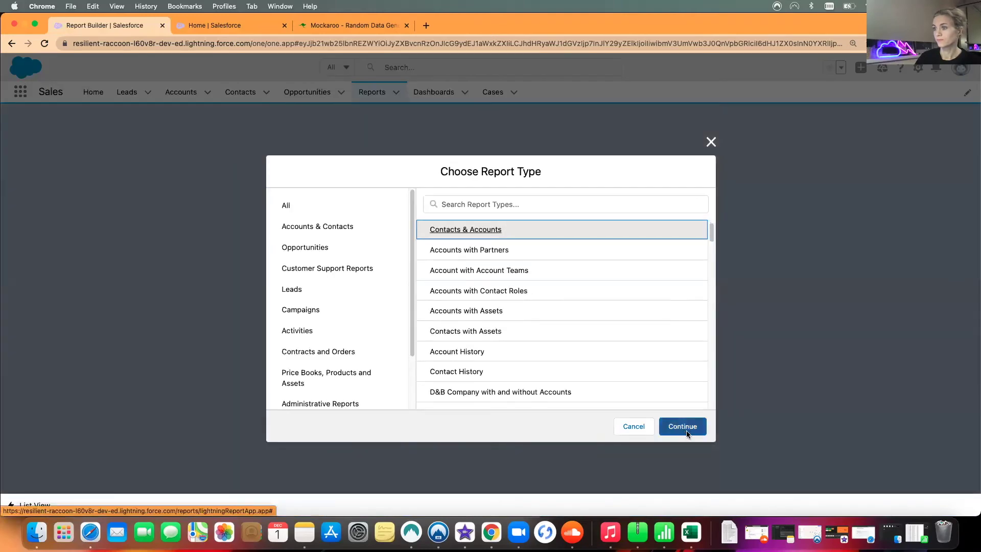
left_click(682, 427)
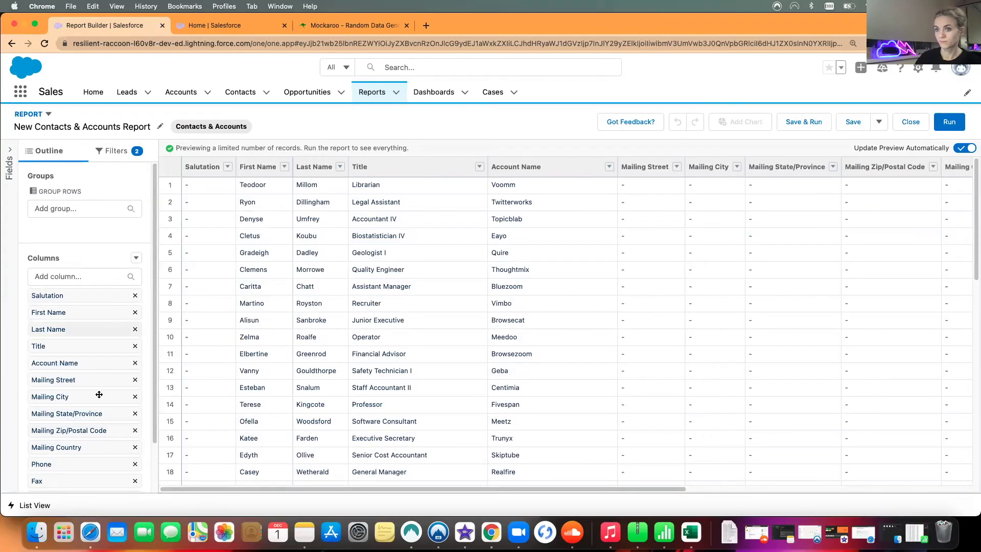
Remove all mailing address columns plus Salutation, Mobile and Fax from the Contacts & Accounts report.
scroll(97, 436, "down", 2)
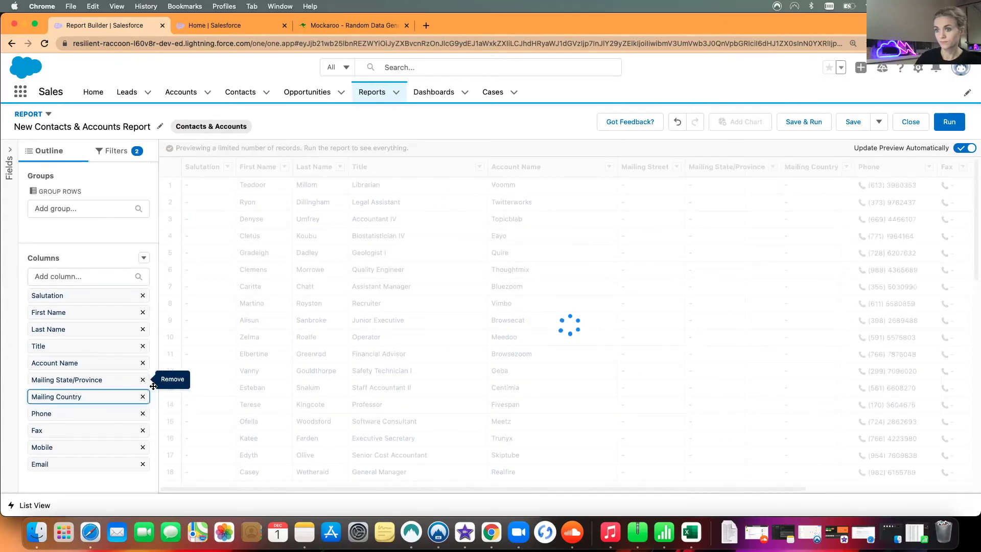
left_click(143, 380)
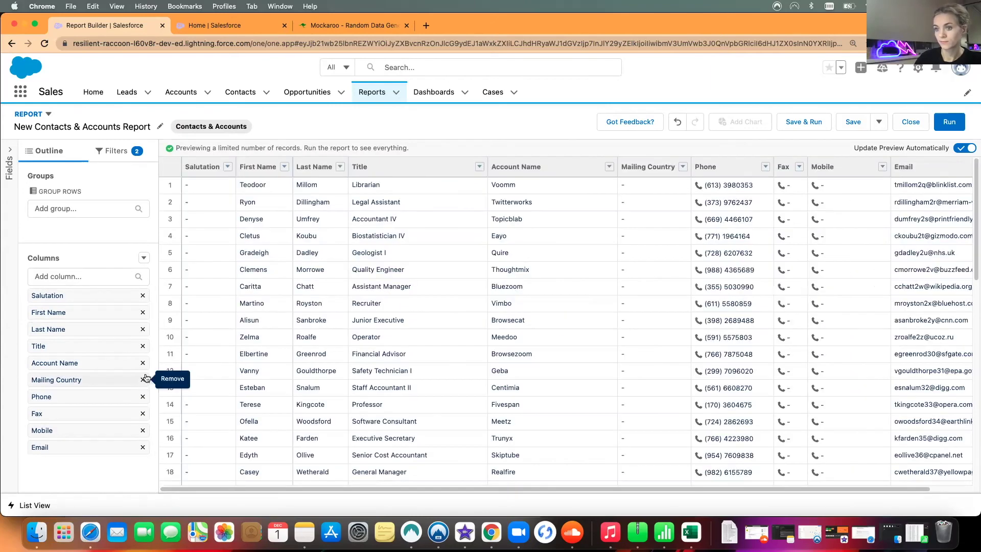
left_click(143, 379)
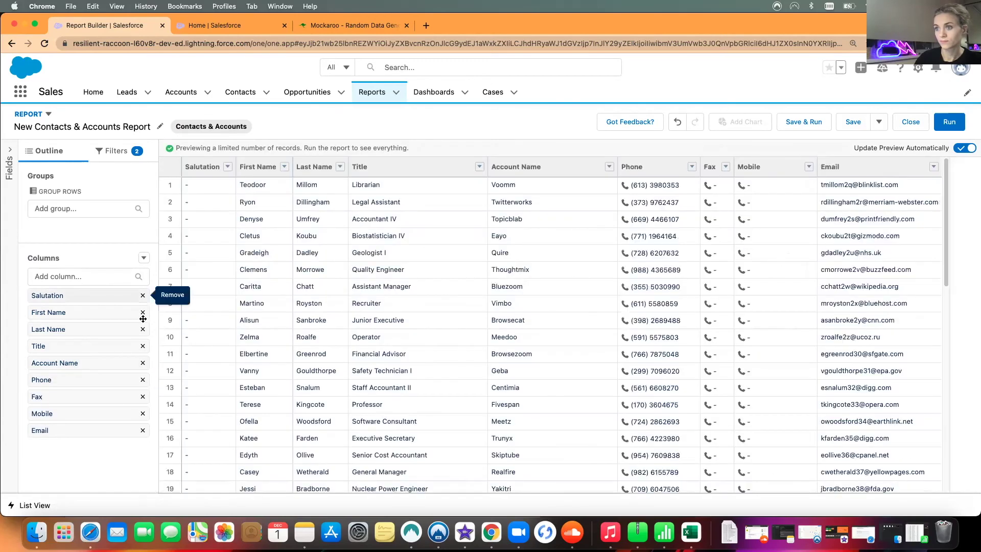
left_click(142, 295)
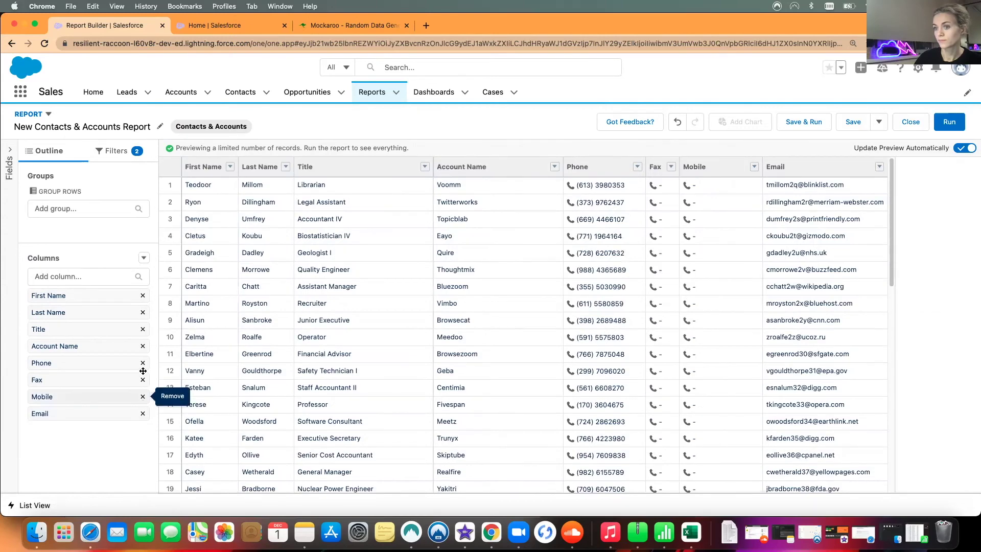
left_click(143, 396)
left_click(143, 379)
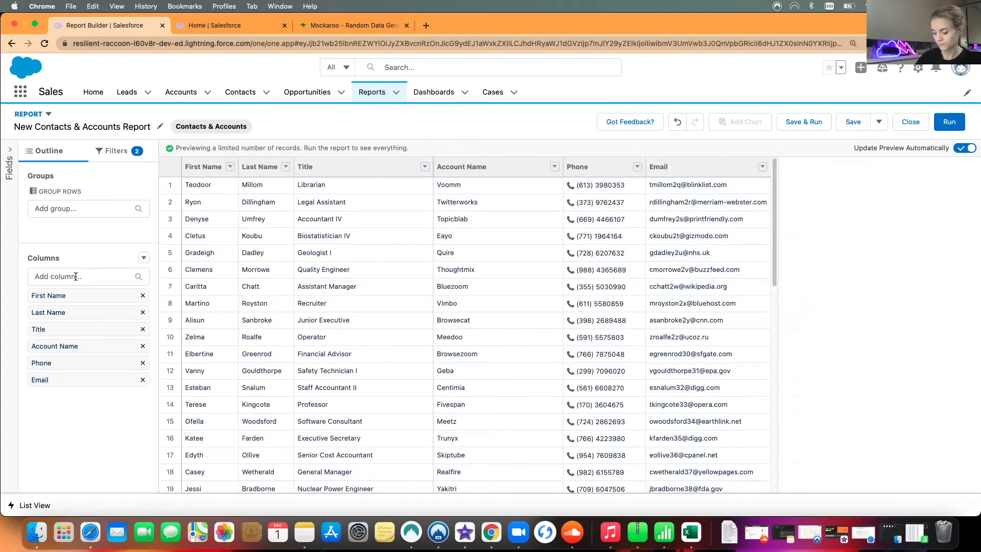
Add the contact's Created Date column to the report, searching for "create", and run the report.
left_click(82, 276)
type("create")
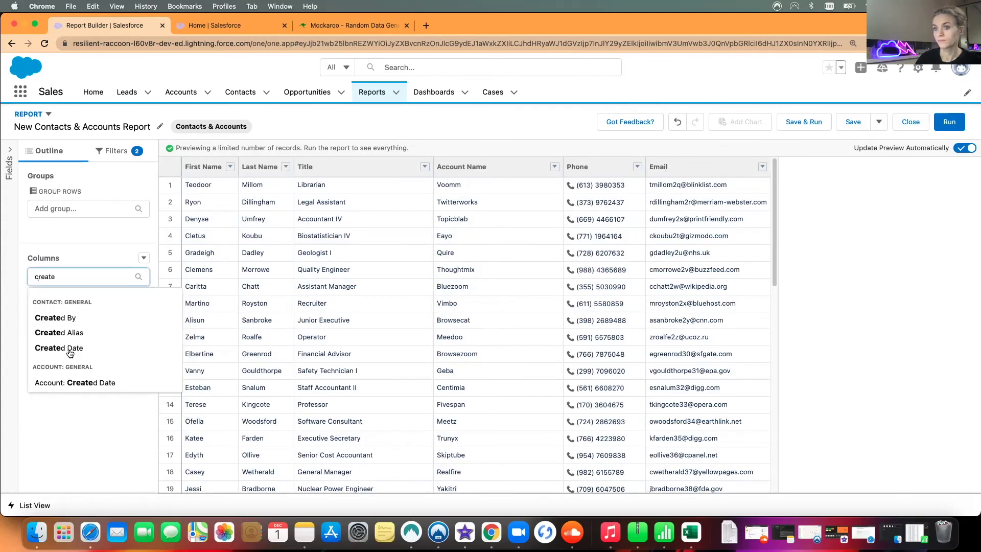
left_click(71, 349)
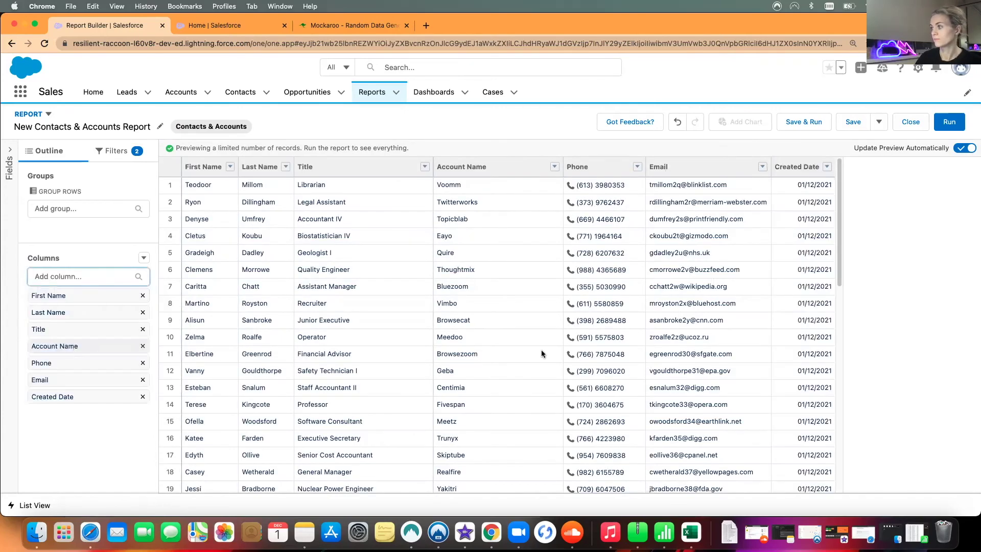
left_click(959, 125)
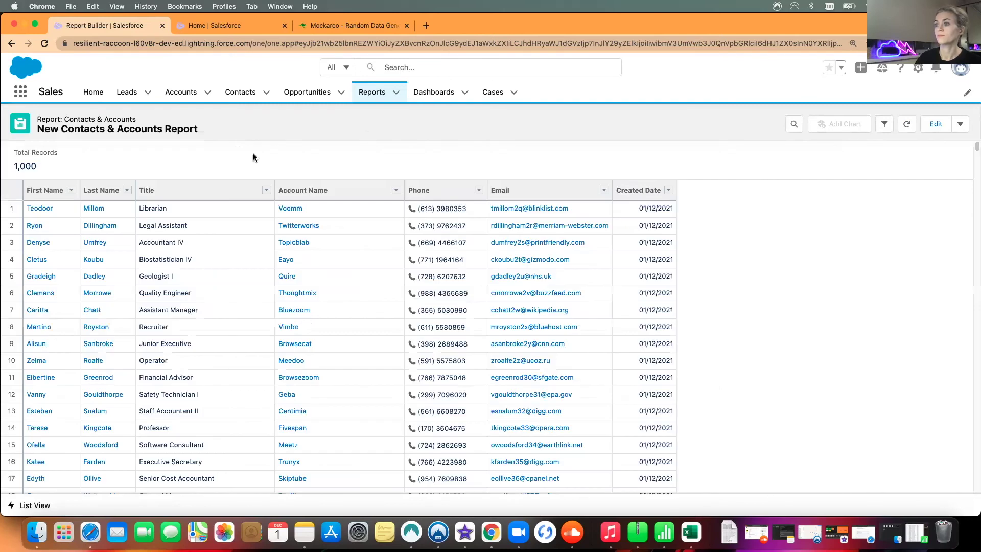
Sort the report by Account Name in ascending order, and check the total record count and the contacts listed under each account.
double_click(26, 167)
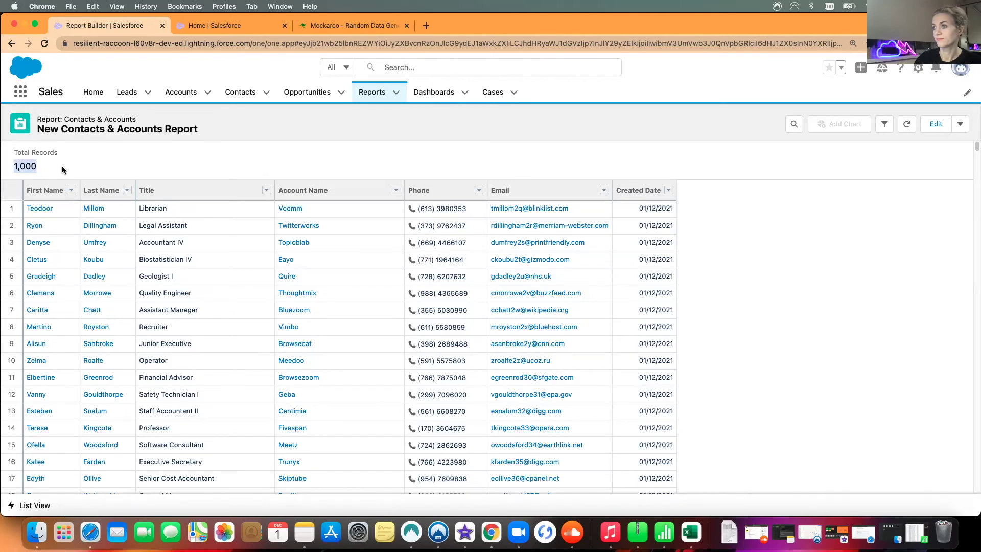
left_click(229, 171)
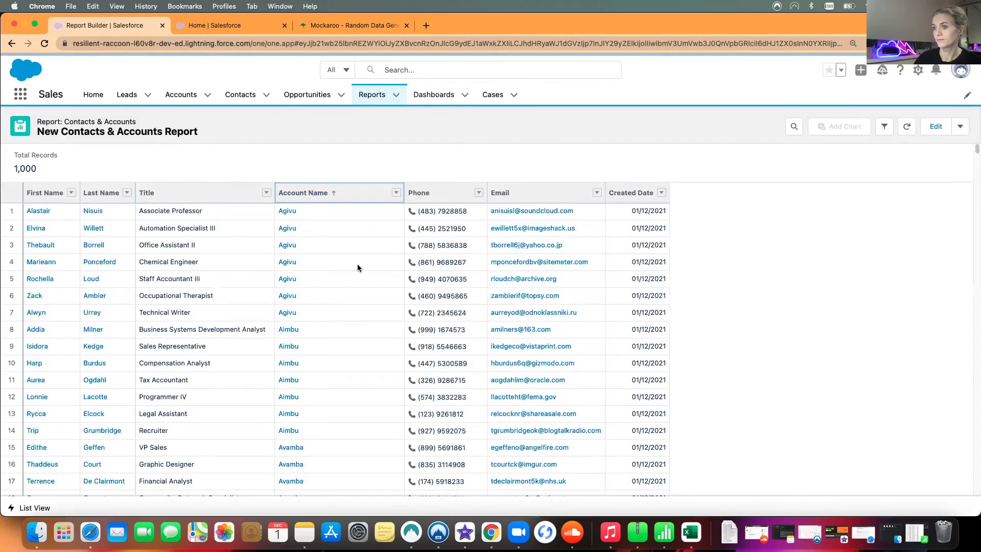
scroll(357, 265, "down", 4)
scroll(359, 275, "down", 5)
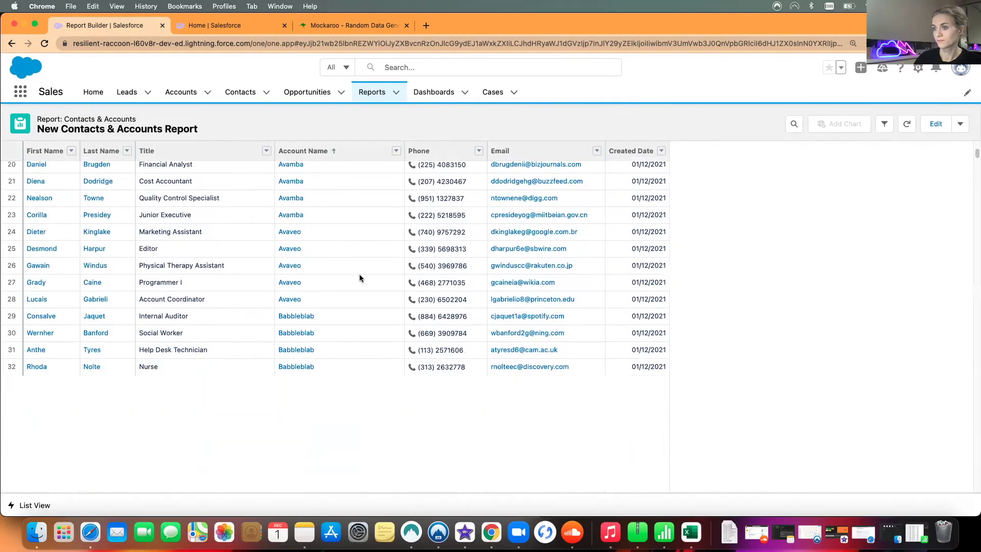
scroll(364, 339, "down", 8)
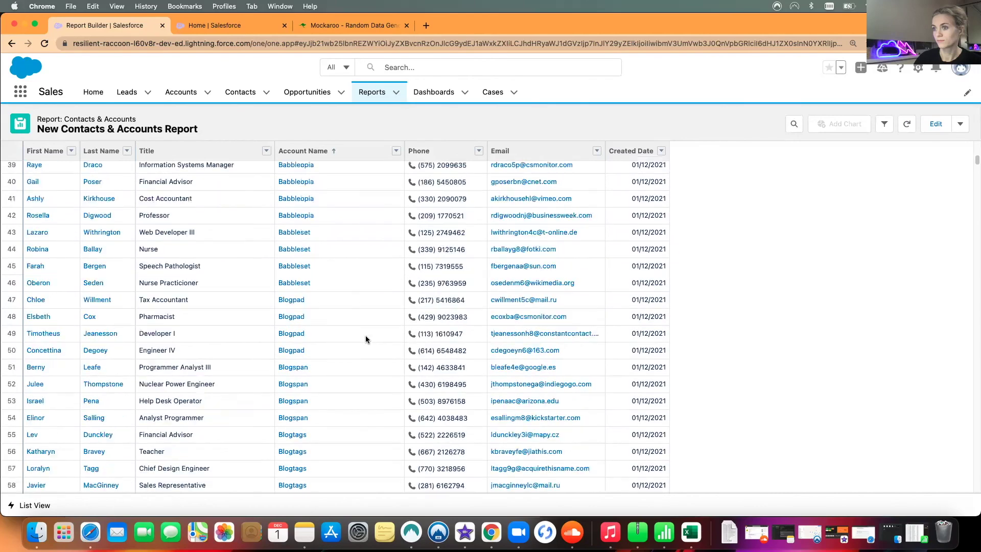
scroll(366, 337, "down", 4)
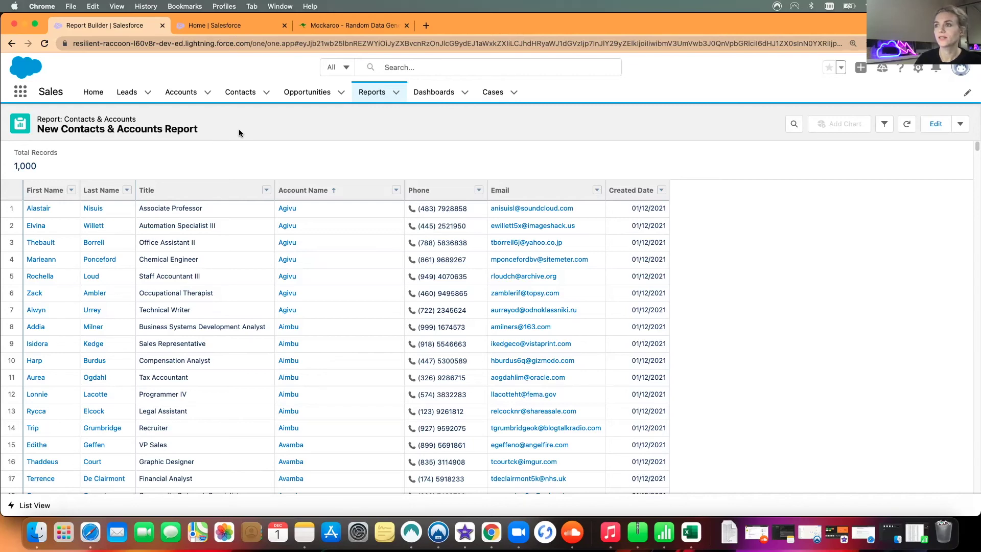
Look at the Mockaroo field setup once more and return to the Salesforce Contacts & Accounts report.
left_click(323, 27)
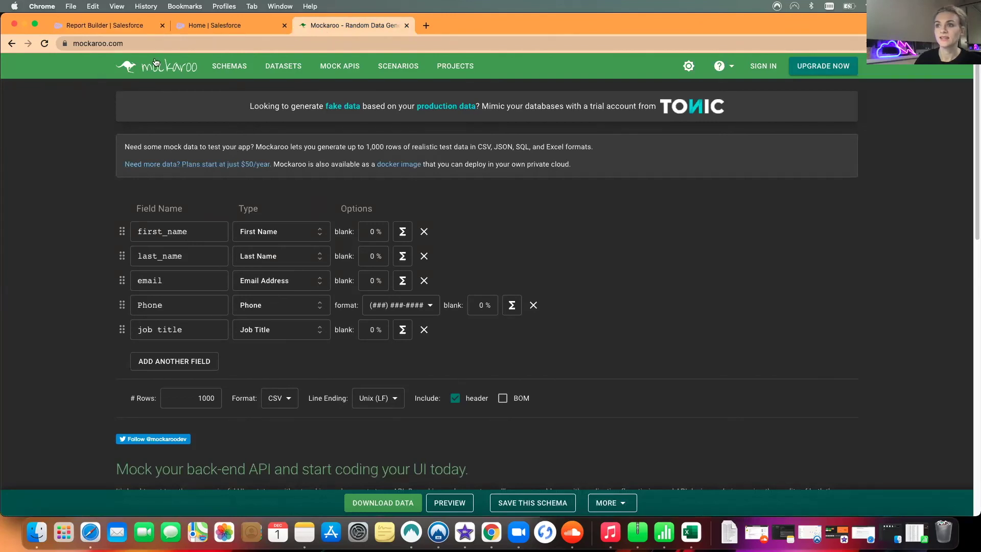
left_click(111, 25)
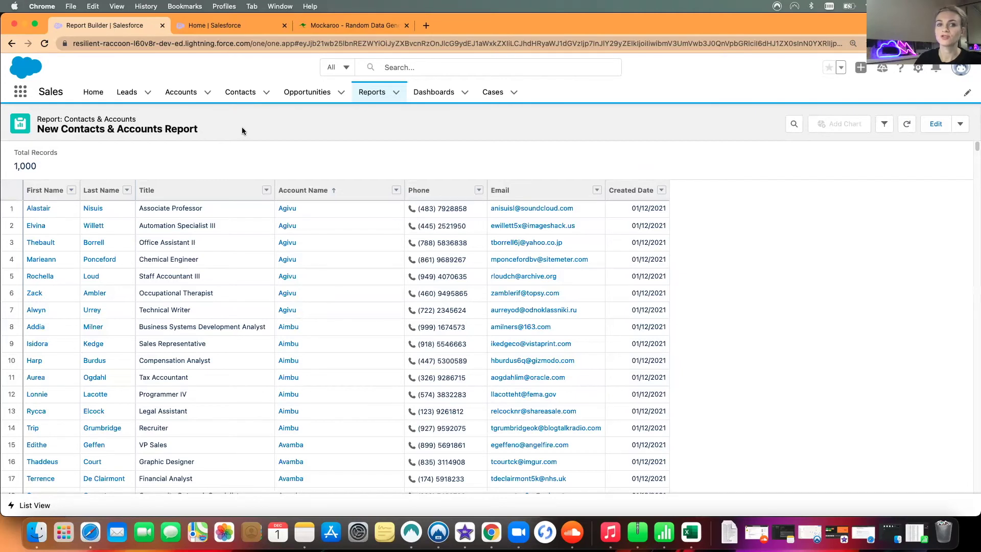